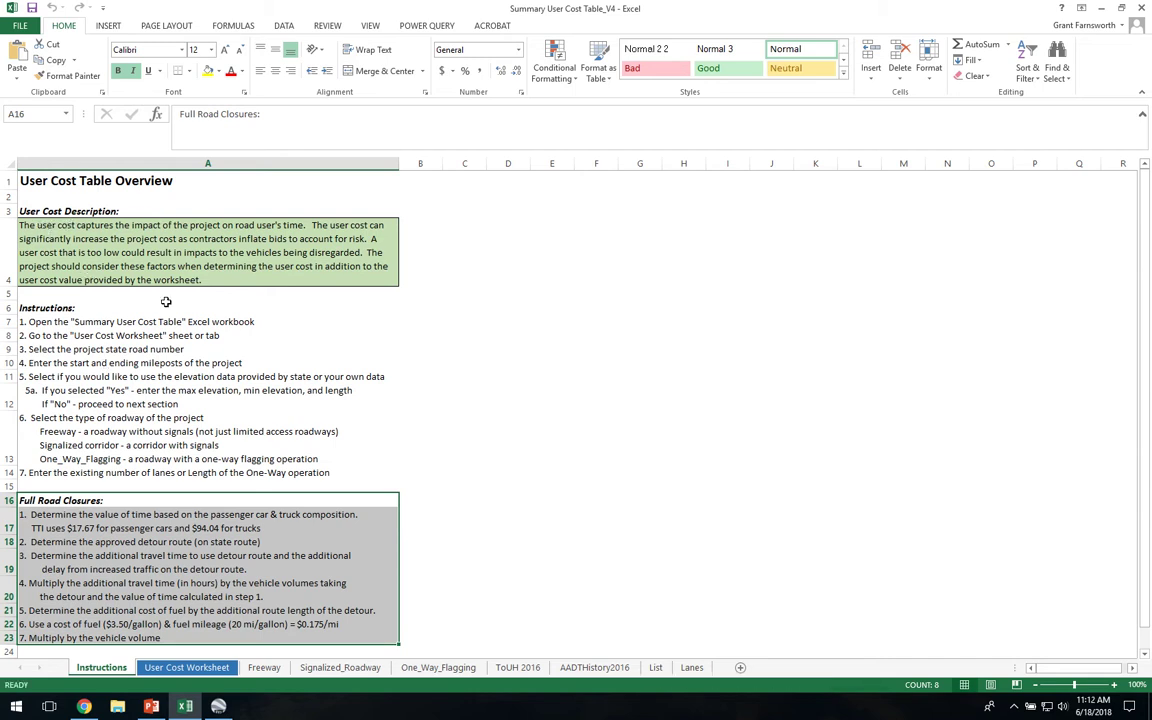
Review the Instructions sheet: the user cost description, the worksheet instructions and the full road closure steps.
click(77, 271)
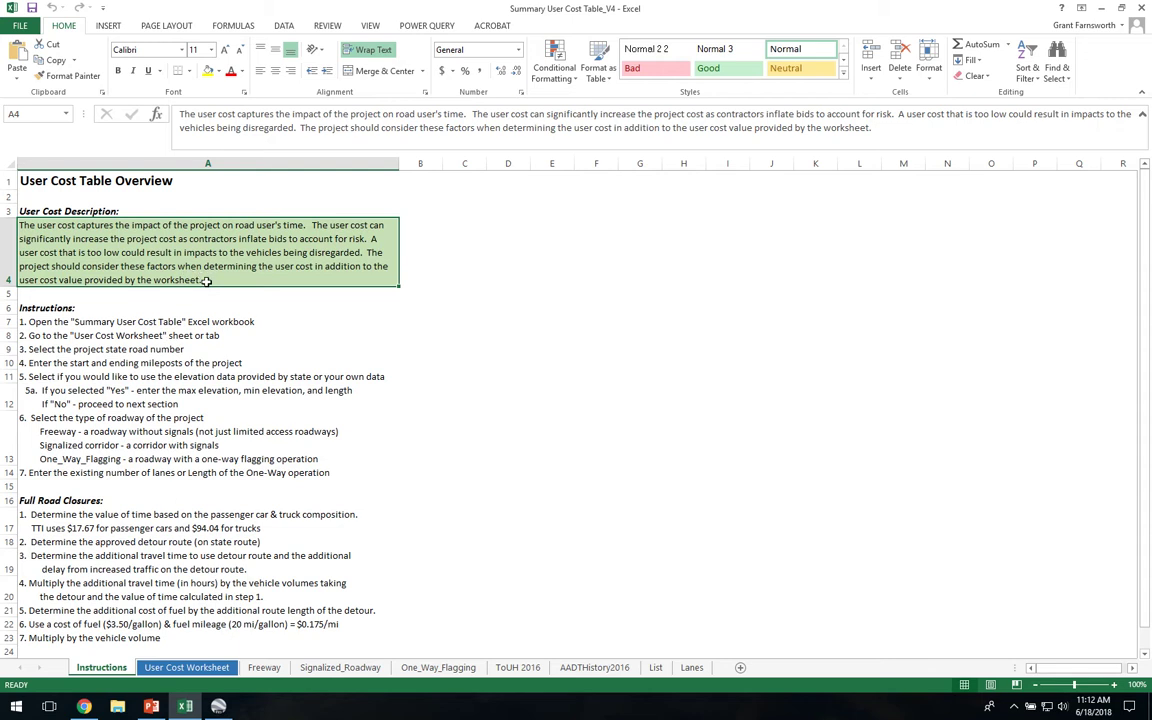
click(93, 335)
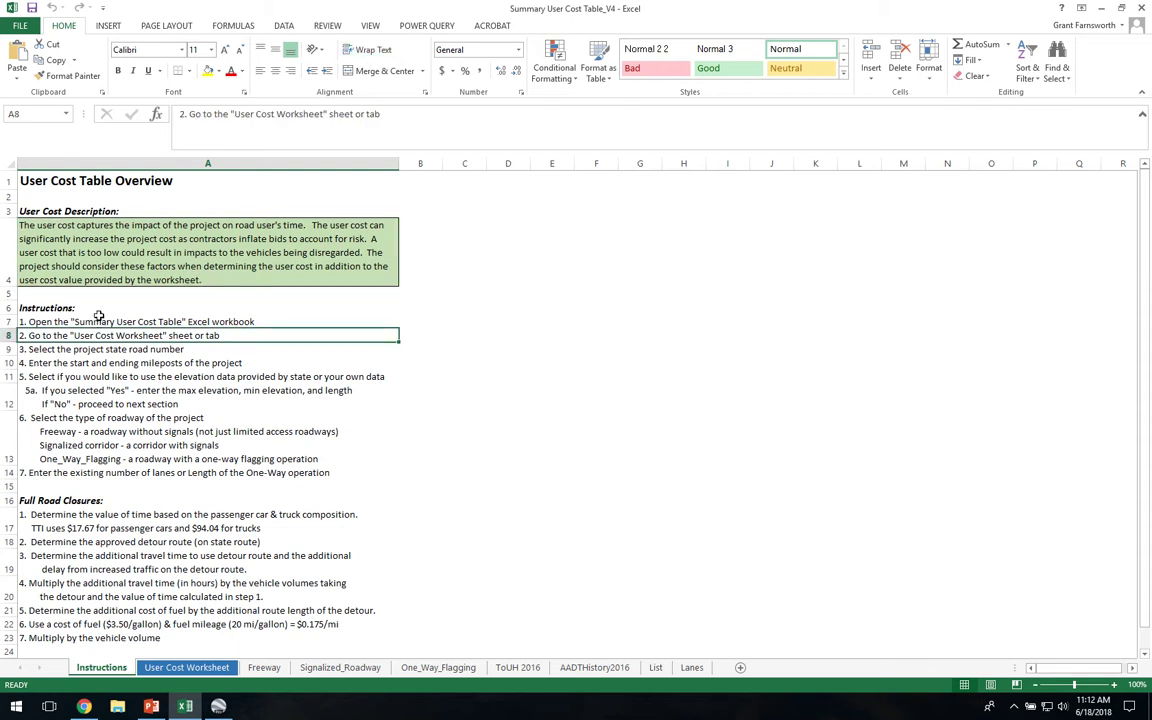
drag(92, 324, 75, 472)
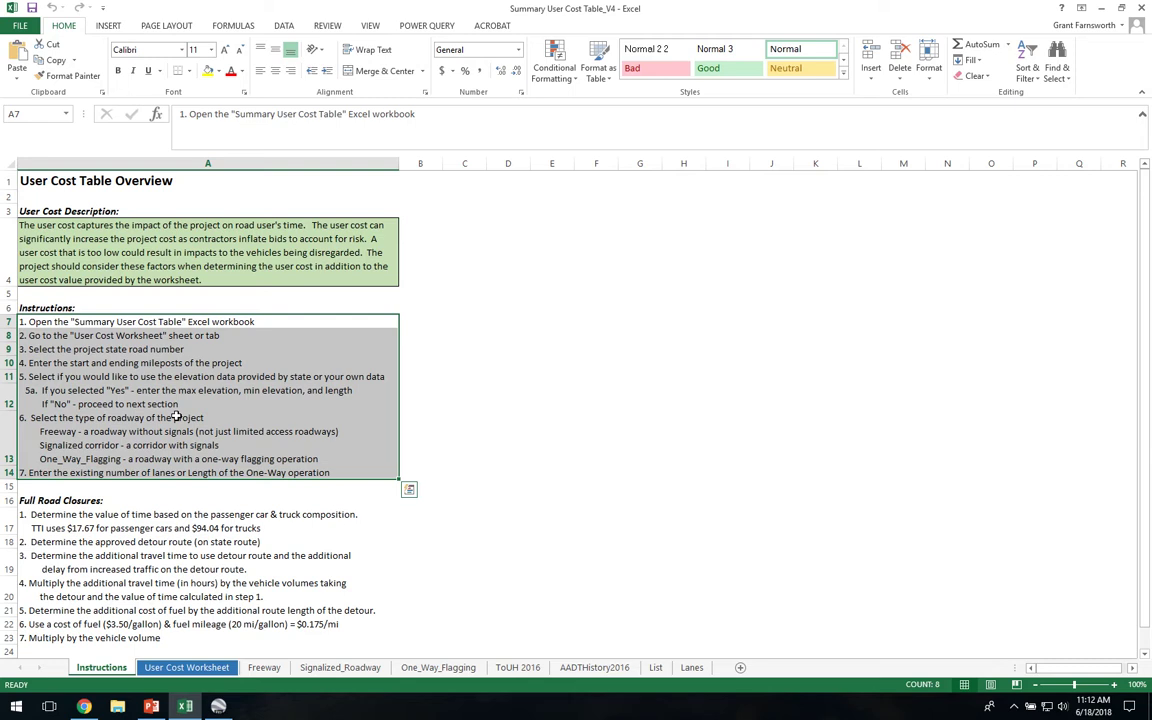
click(130, 363)
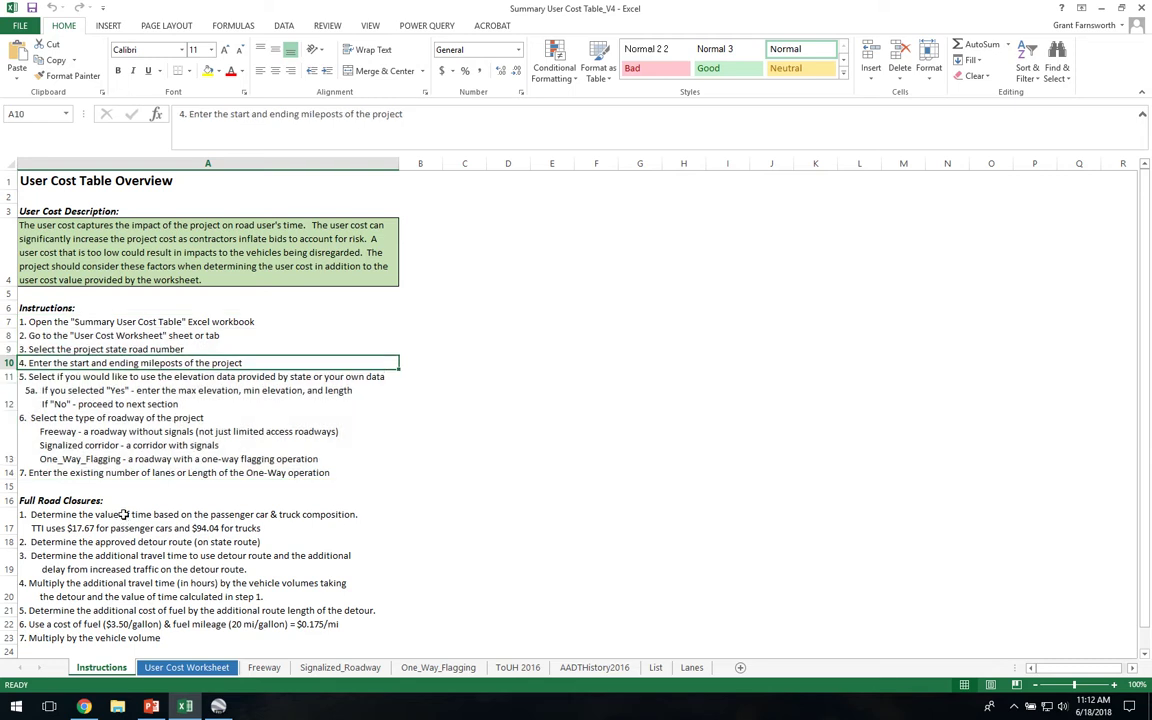
drag(123, 514, 110, 630)
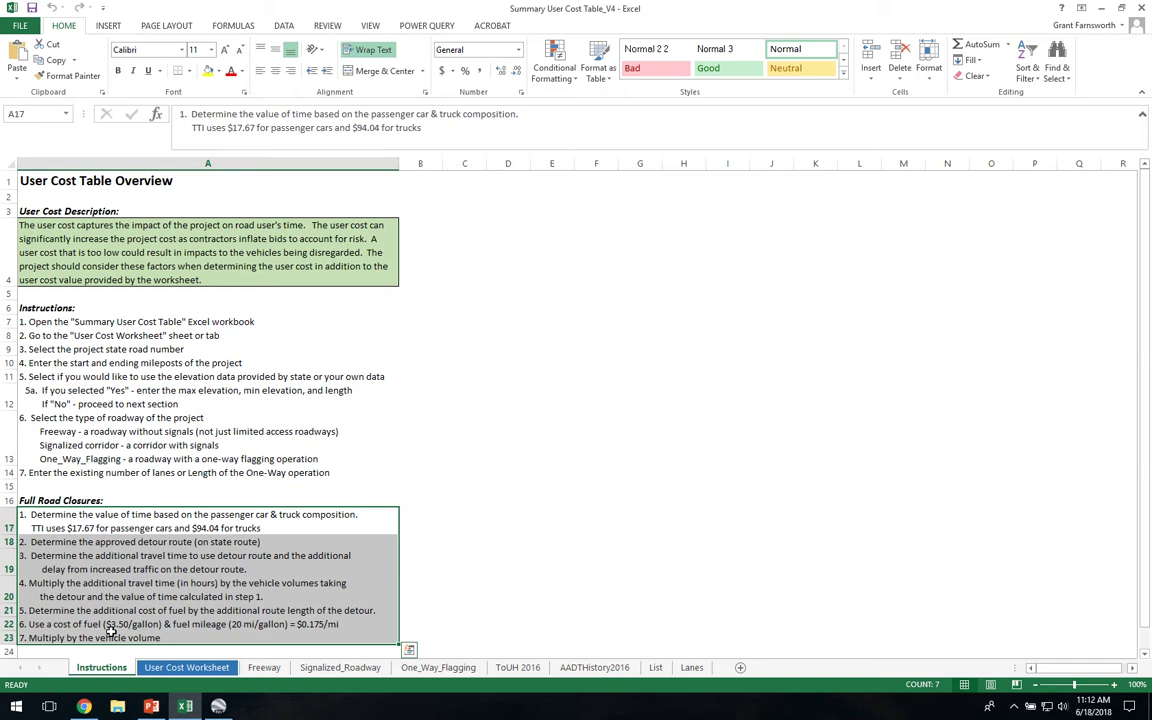
click(193, 499)
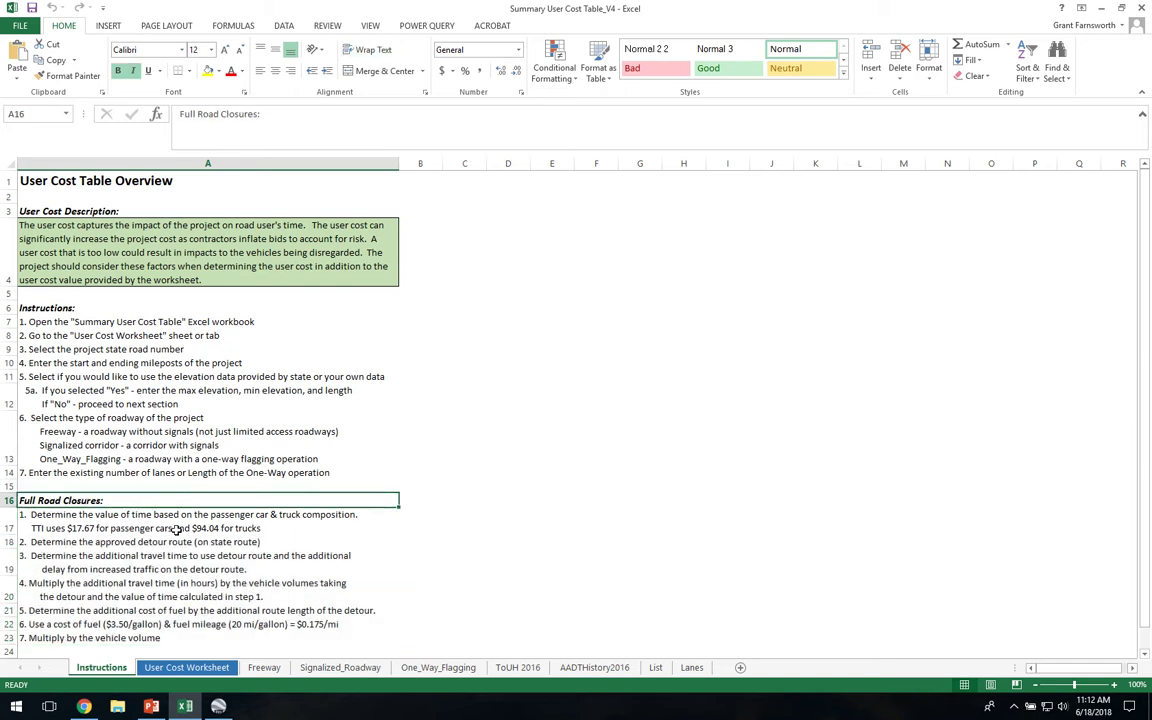
Open the User Cost Worksheet sheet and choose 0080 as the route.
click(190, 668)
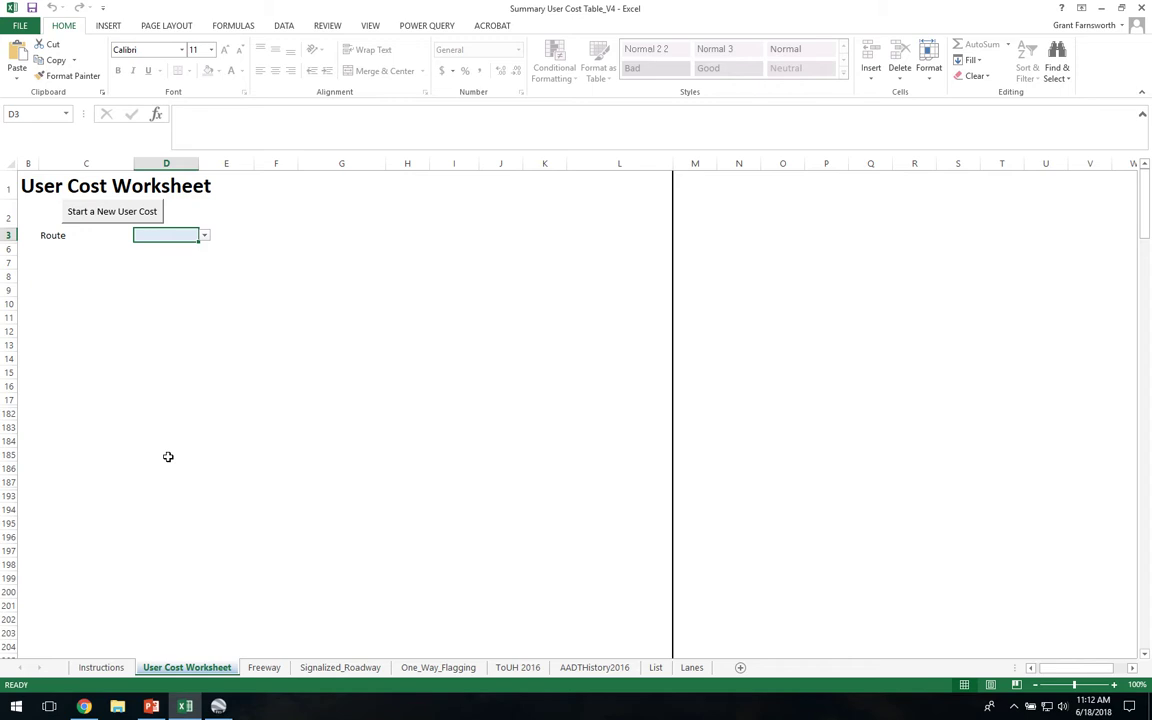
click(204, 236)
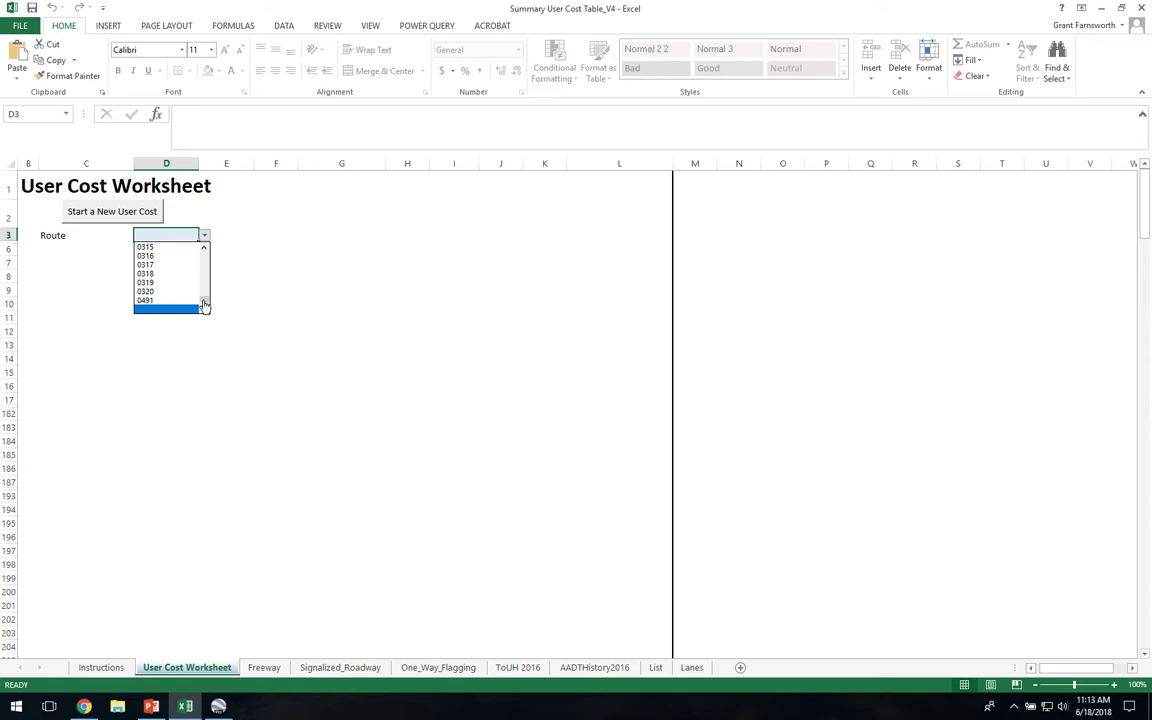
drag(204, 305, 203, 270)
click(172, 264)
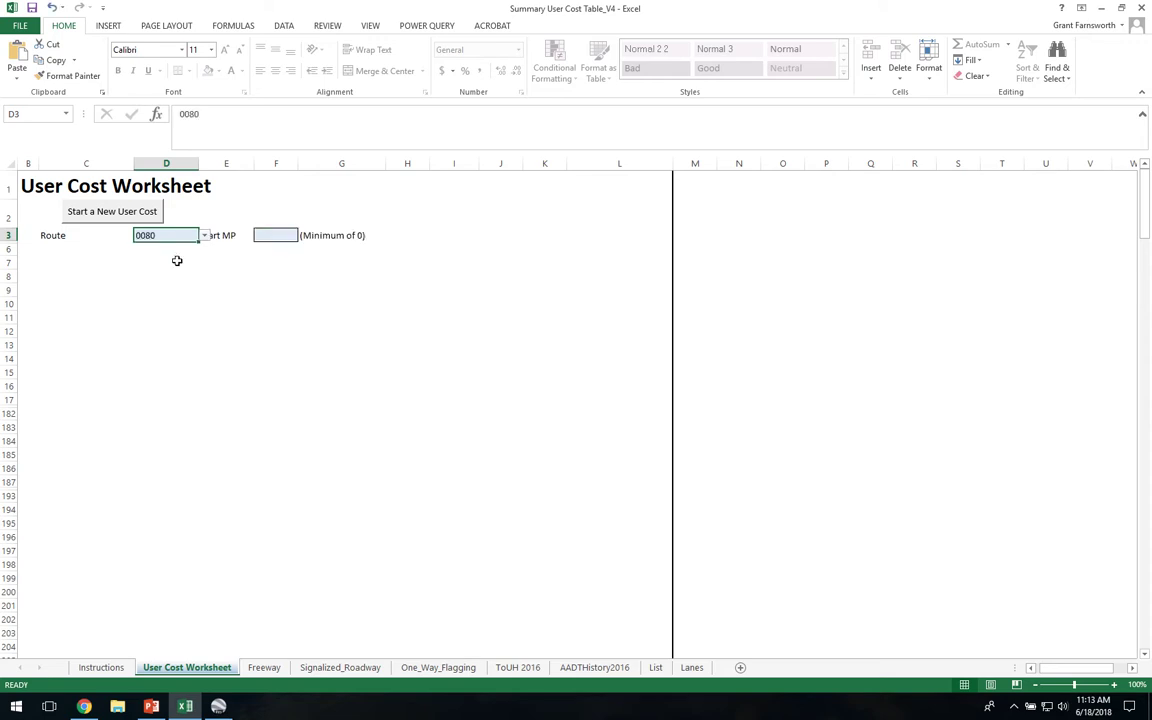
Set the project's start milepost to 138.7 and its end milepost to 141.1.
click(285, 236)
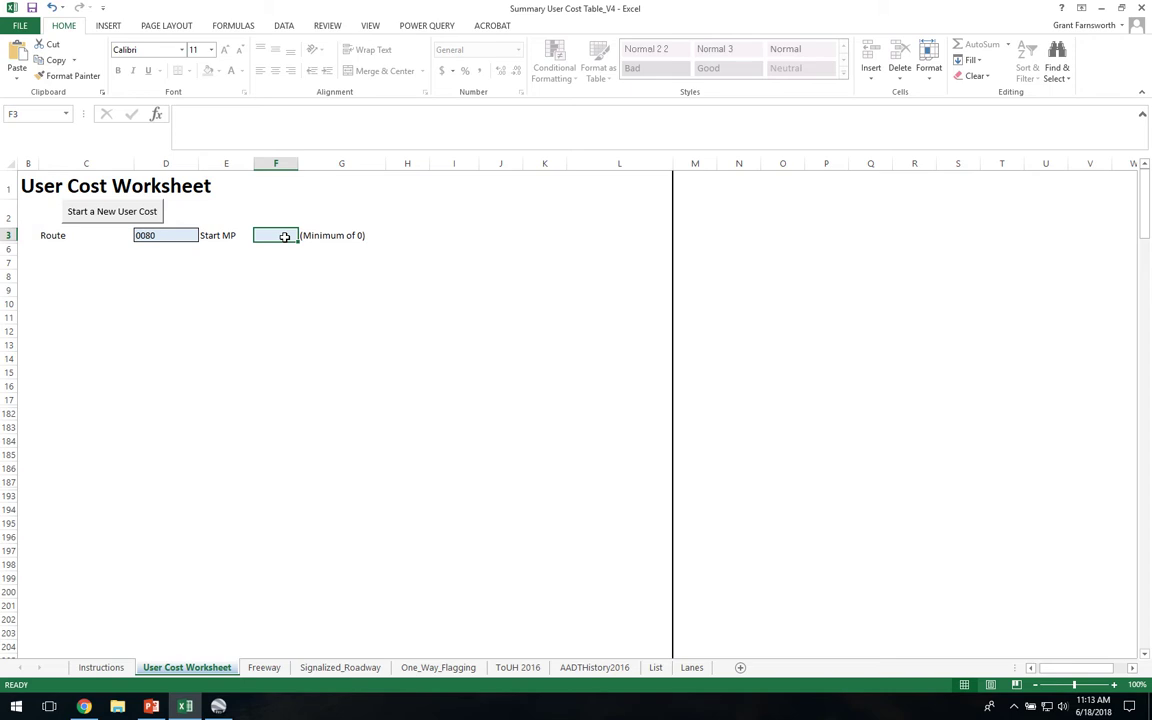
text(138.7)
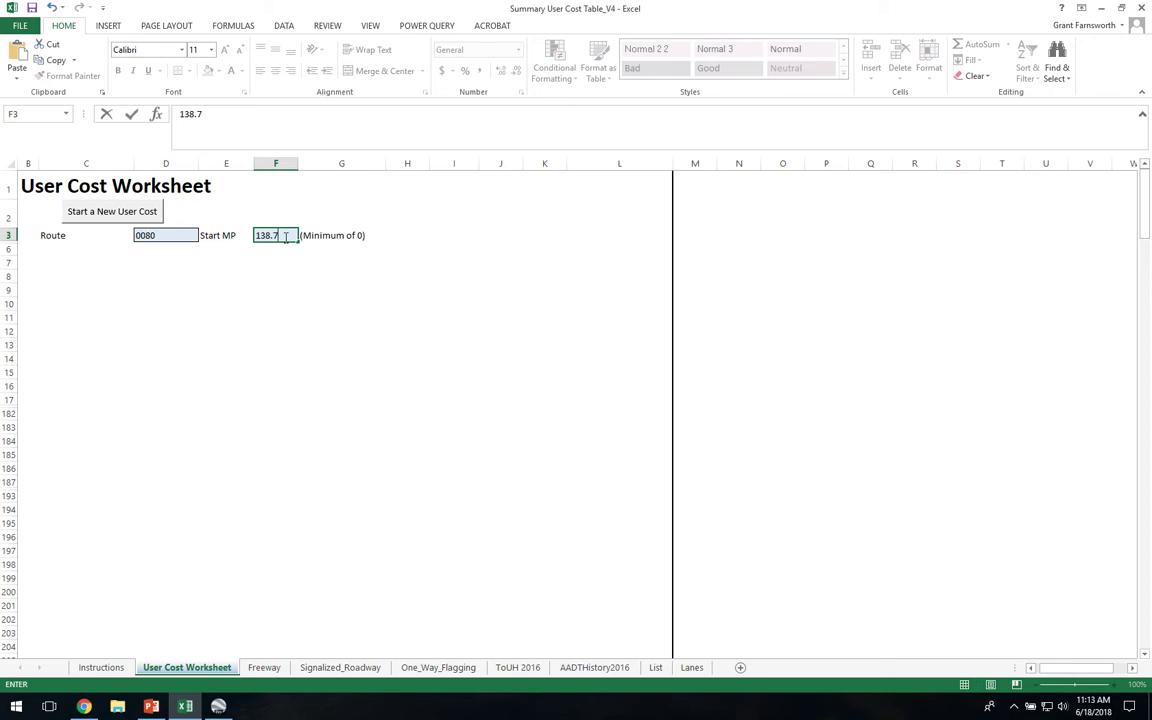
key(Return)
text(141.1)
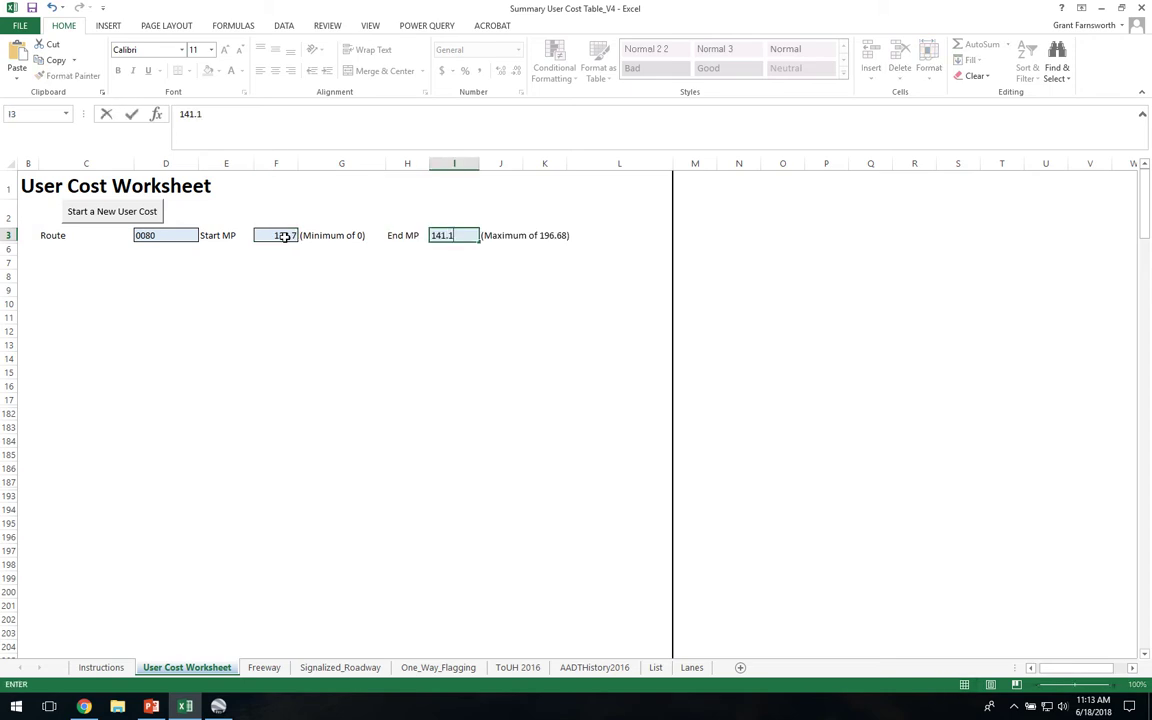
key(Return)
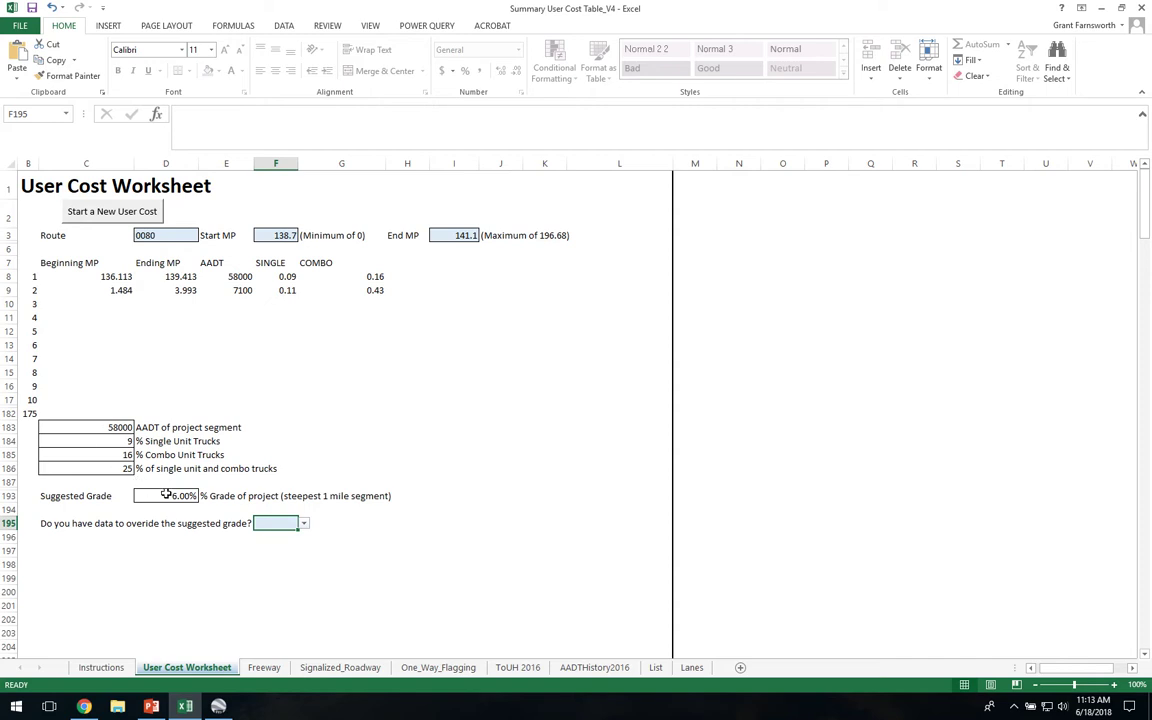
Answer No to overriding the suggested grade and set the Roadway / Maintenance of Traffic type to Freeway.
key(alt+Down)
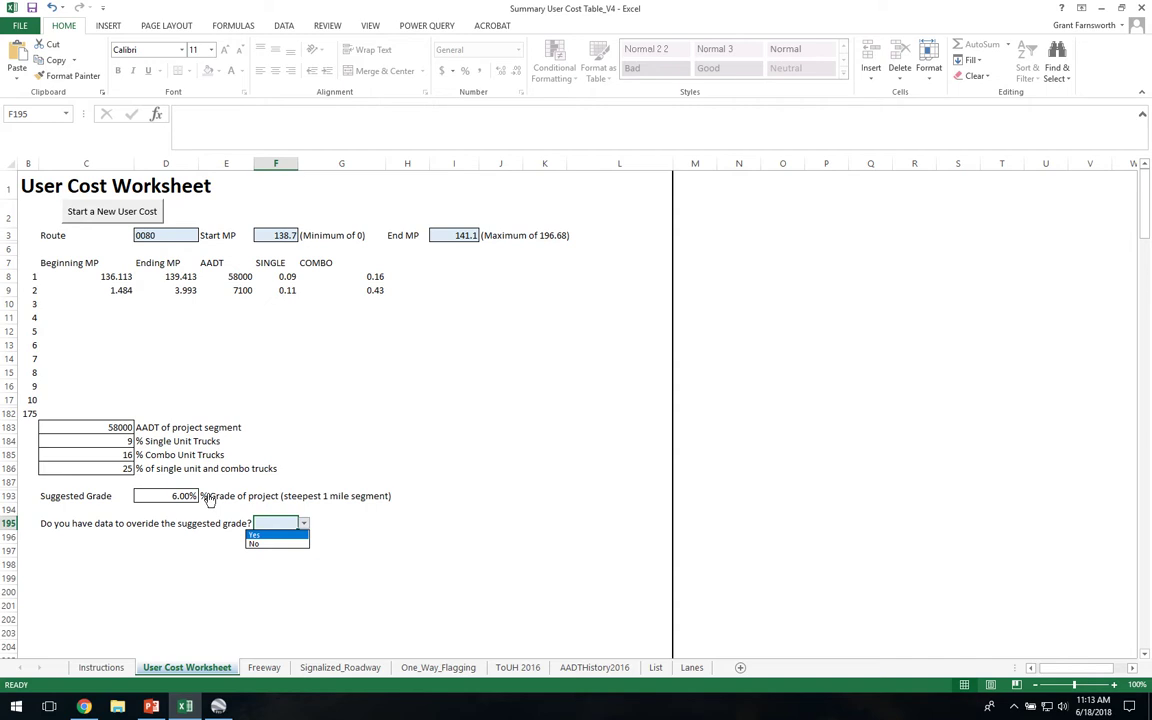
click(264, 545)
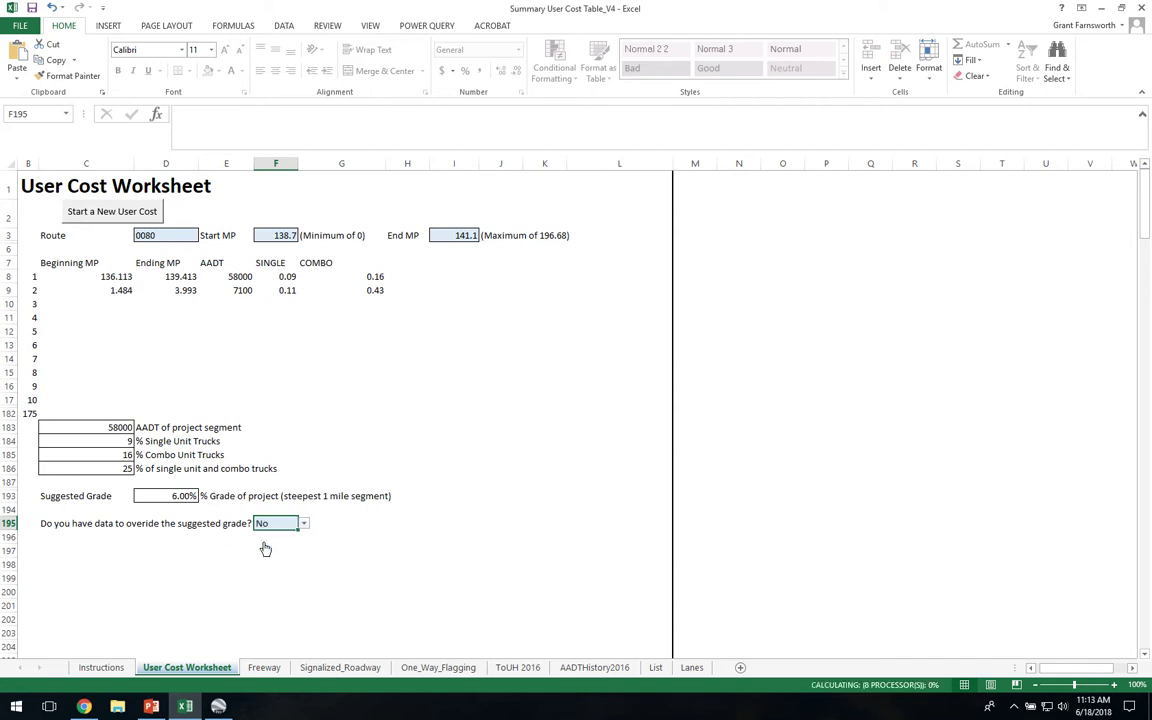
scroll(99, 511, down, 3)
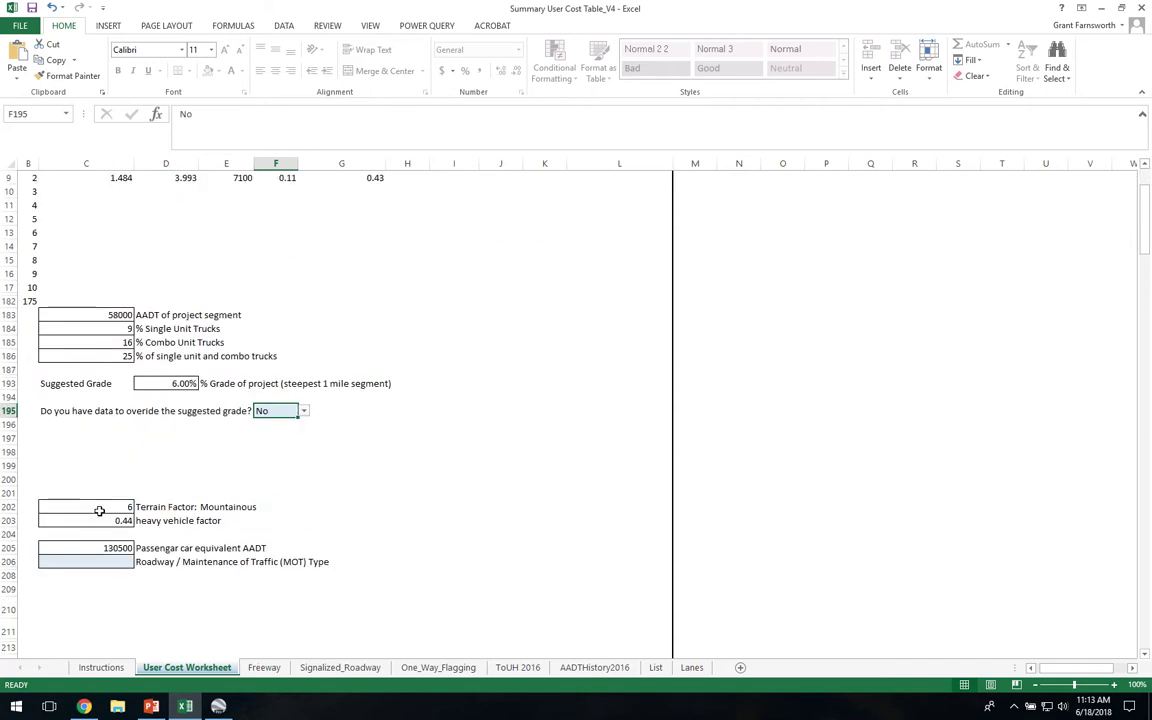
click(105, 568)
click(139, 565)
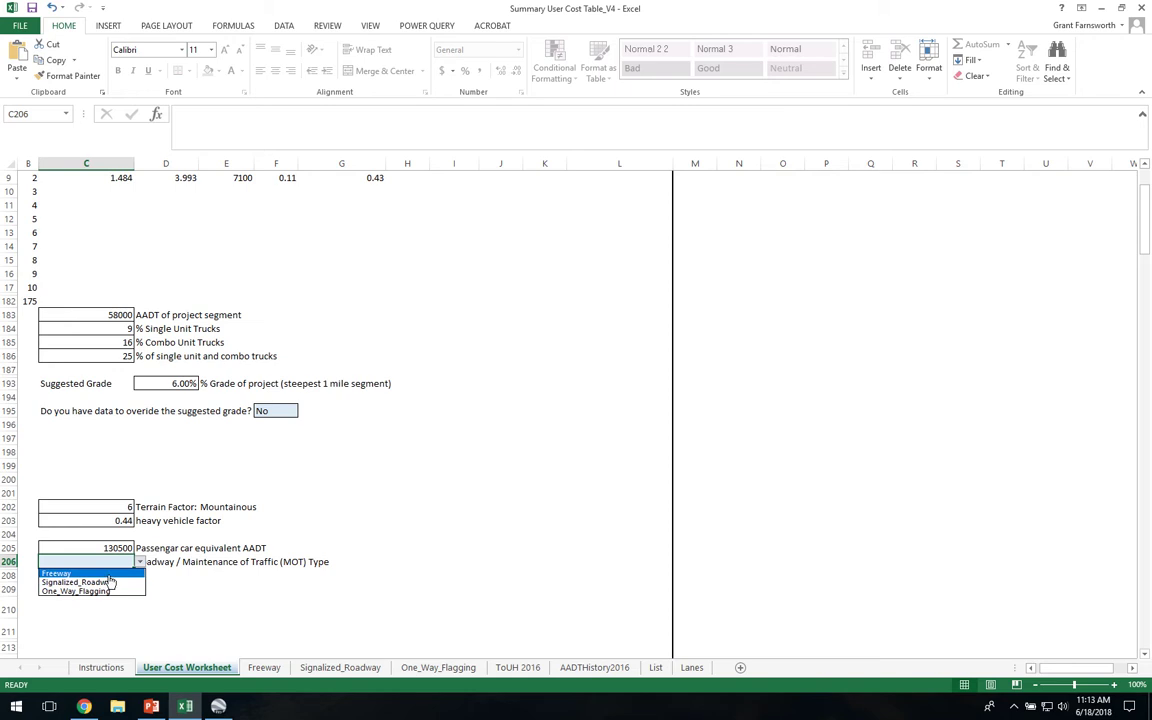
click(111, 576)
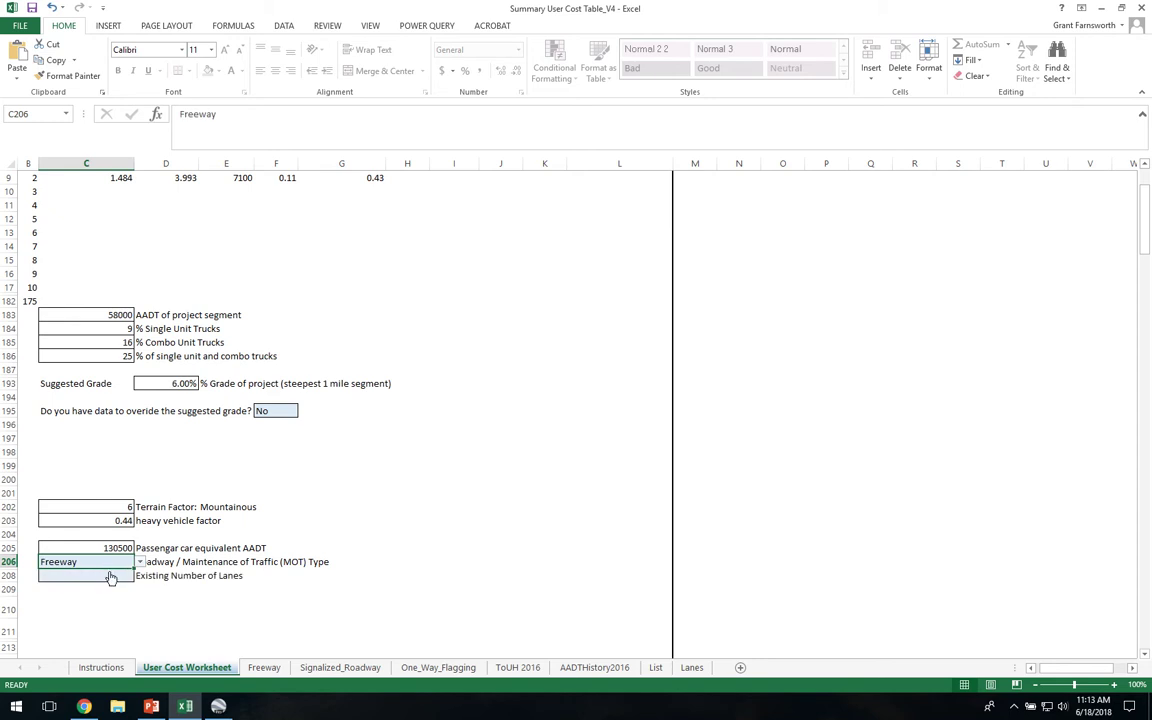
Switch to the UDOT Mile Posts Map in Chrome and examine I-80 around milepost 138.7 up close.
click(108, 578)
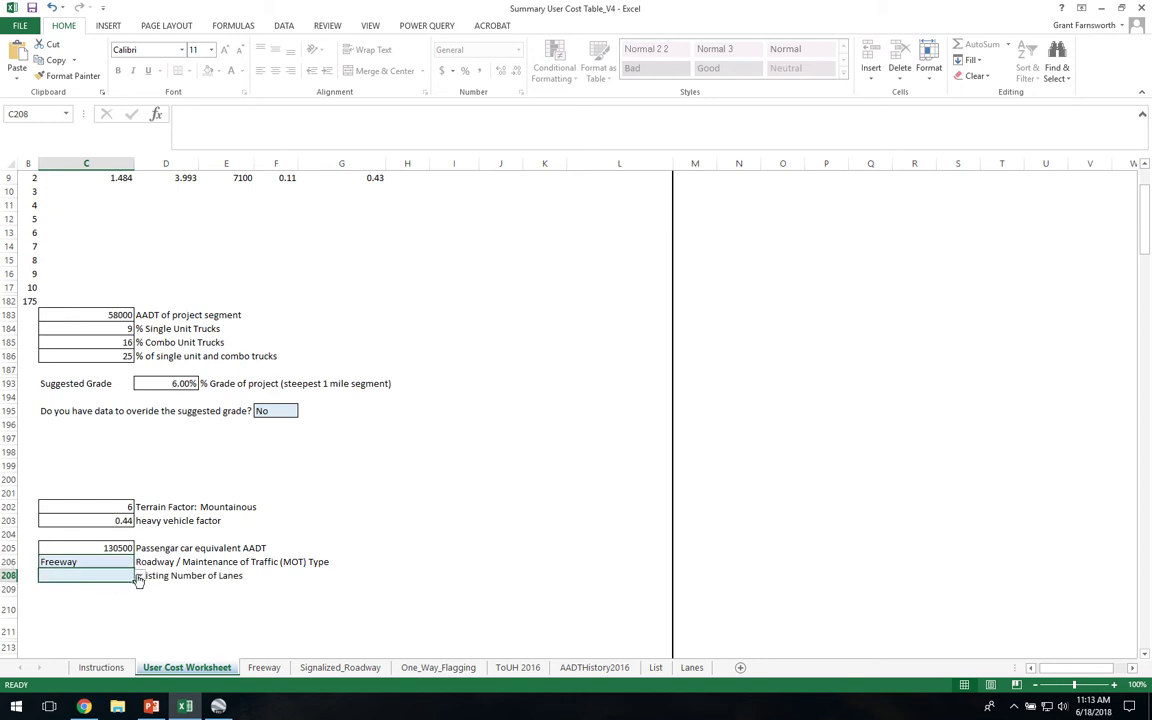
click(83, 707)
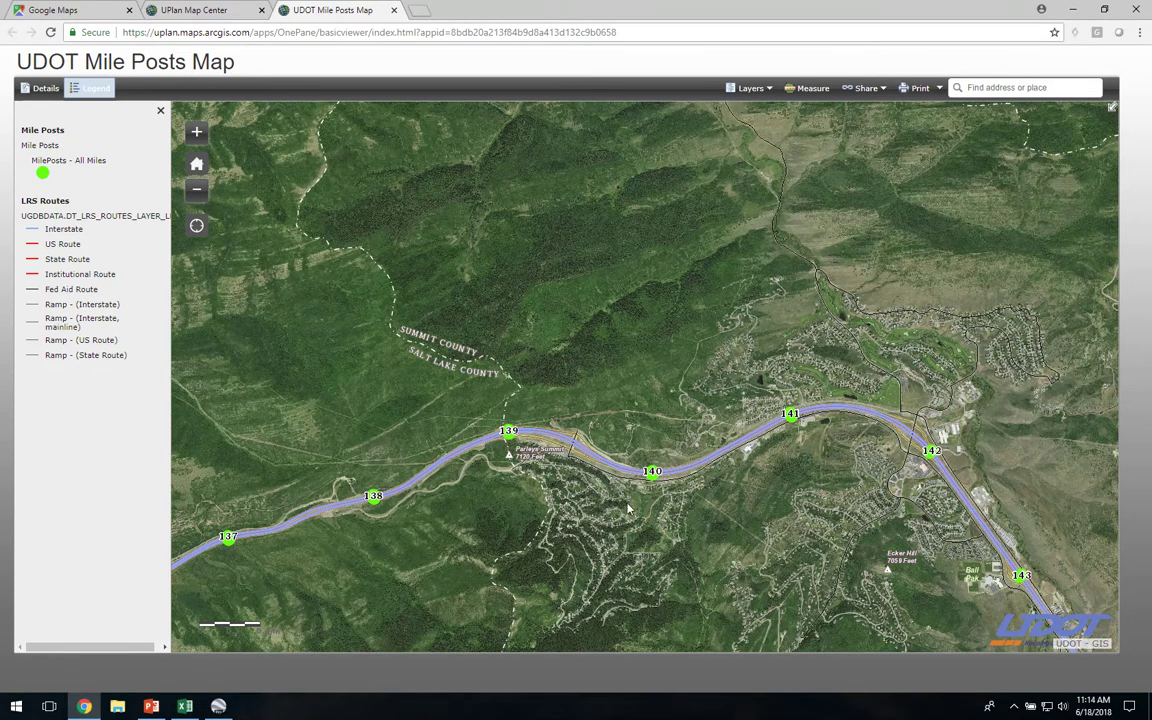
scroll(490, 388, up, 5)
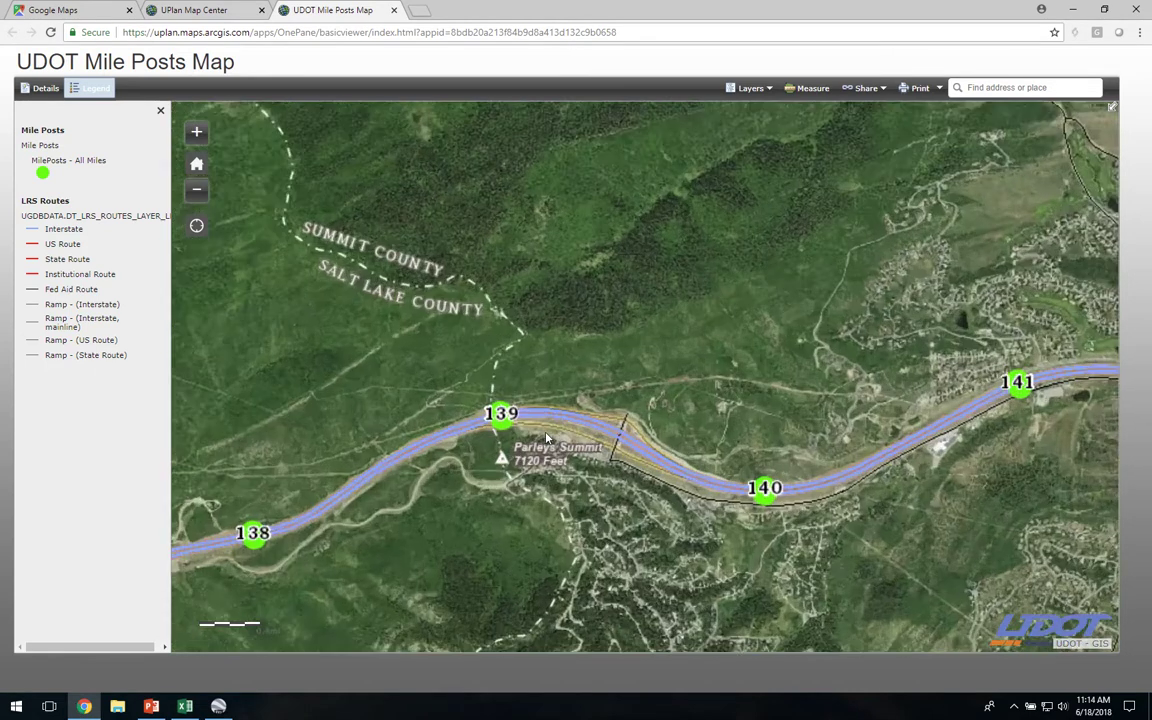
scroll(325, 498, up, 3)
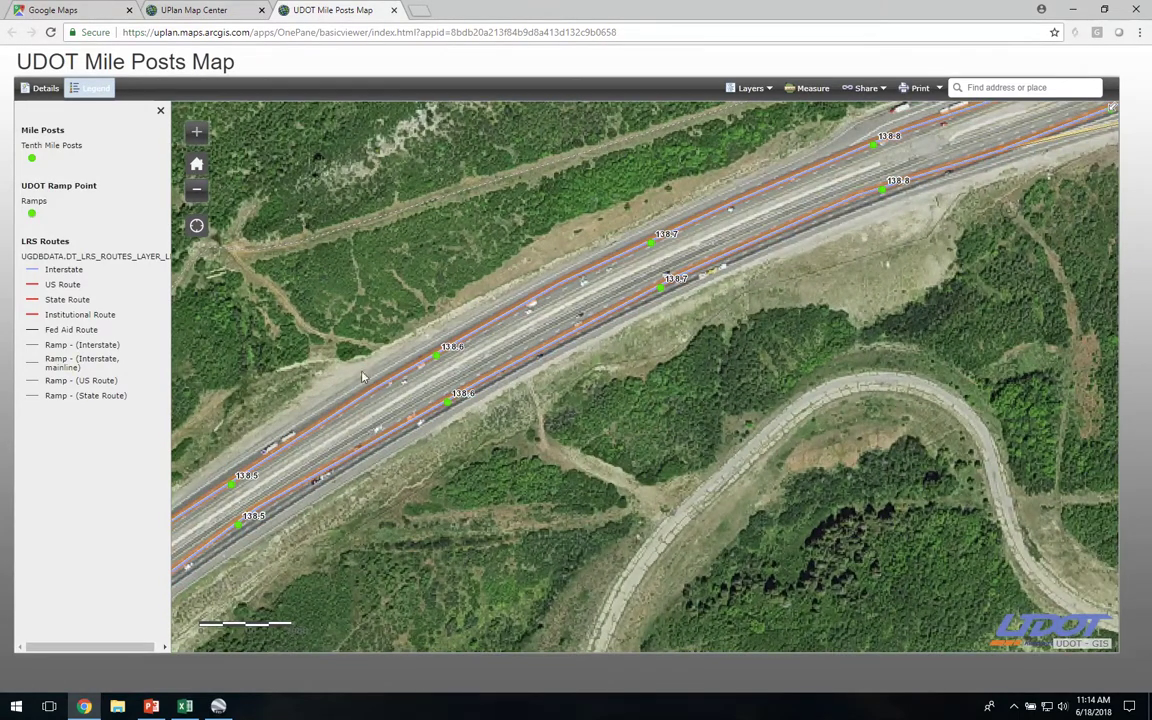
Locate the I-80 project segment near Summit Park in Google Maps and examine its lanes in satellite imagery.
click(78, 12)
scroll(311, 483, down, 3)
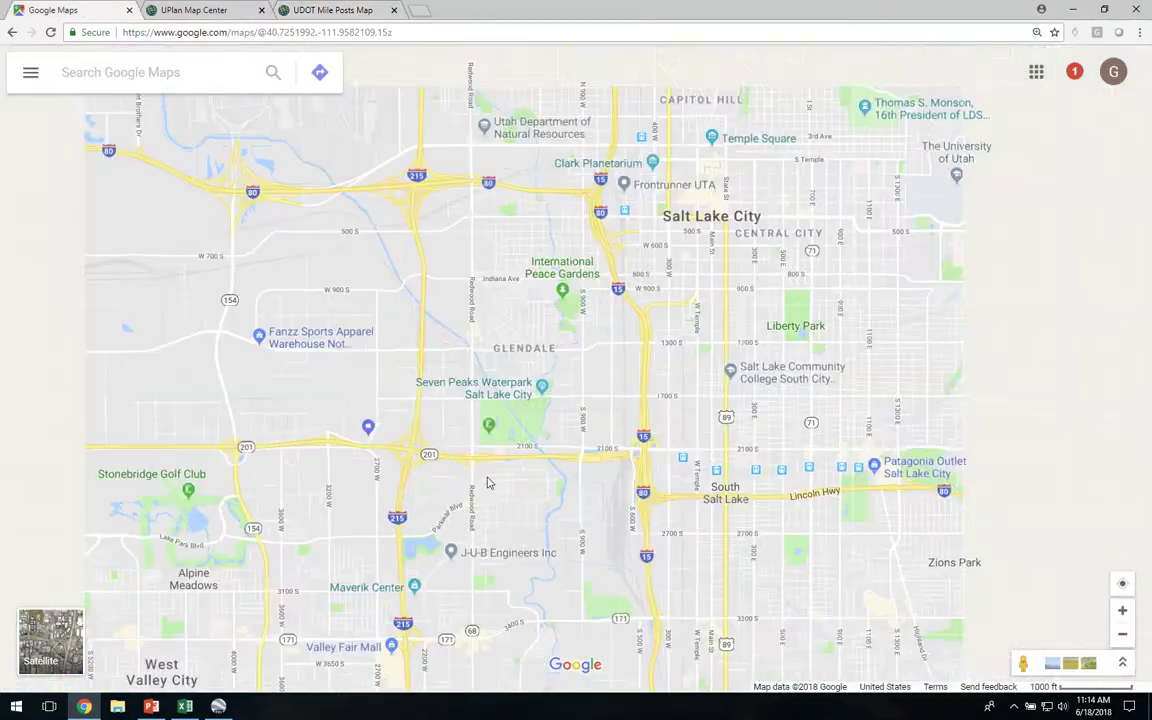
drag(679, 478, 85, 399)
drag(755, 369, 404, 514)
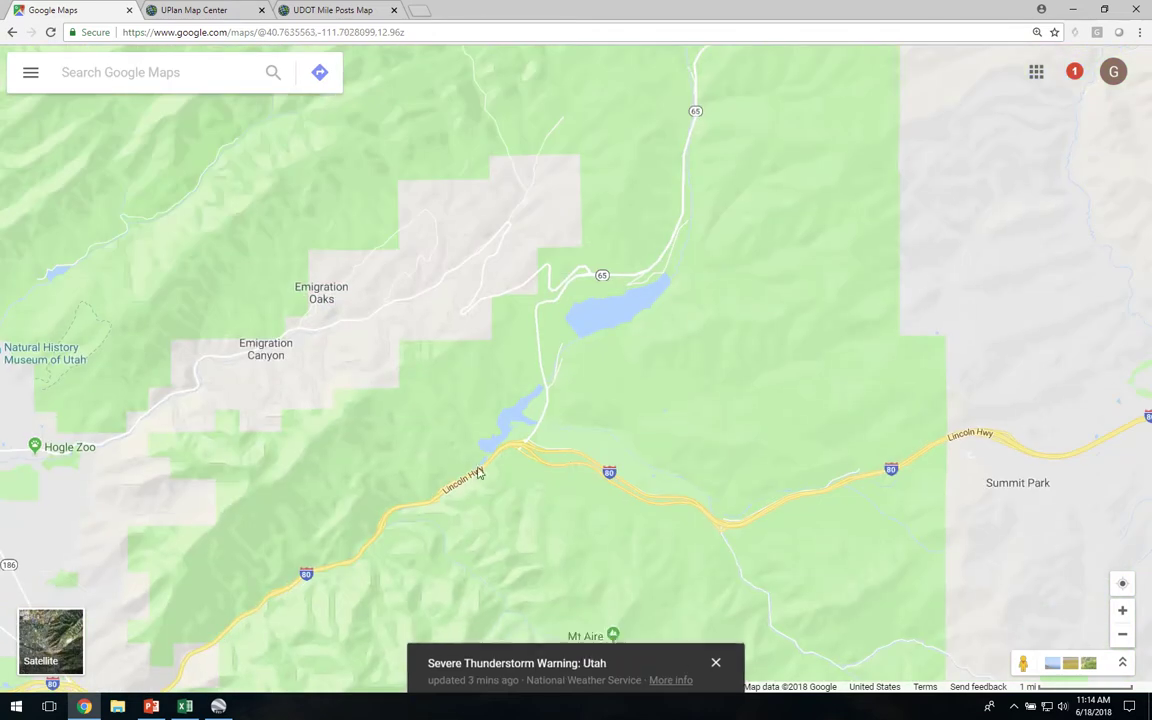
scroll(550, 485, up, 2)
scroll(558, 488, down, 2)
drag(758, 483, 246, 434)
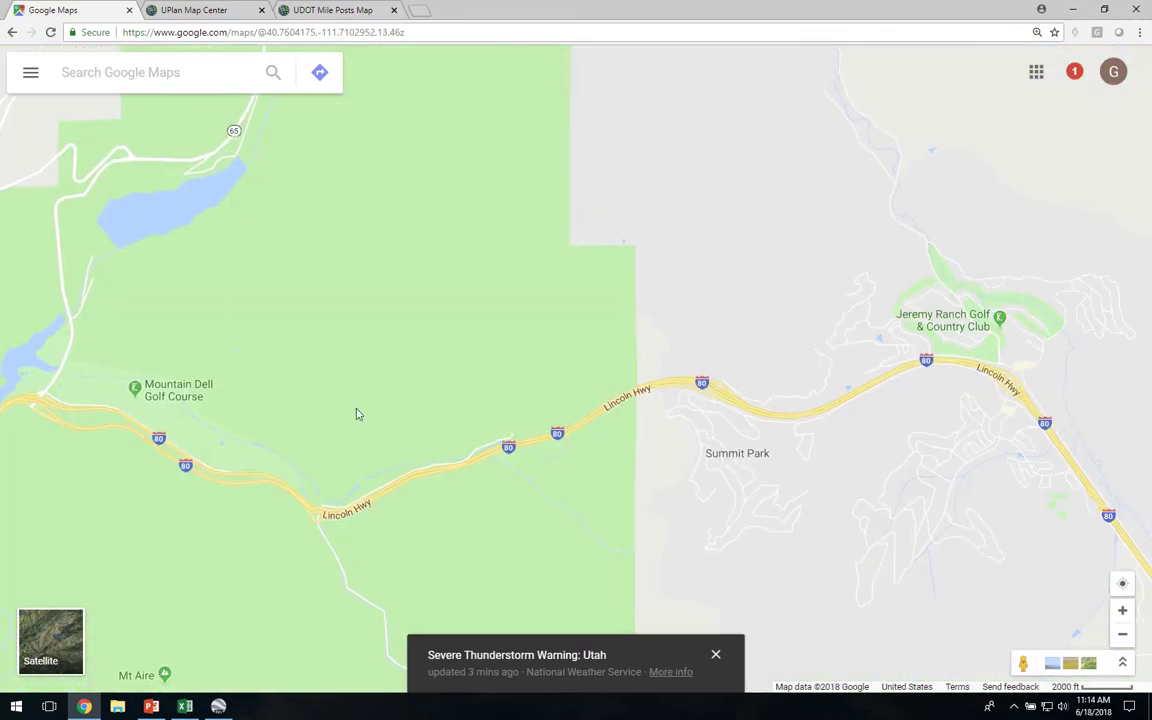
scroll(700, 388, up, 4)
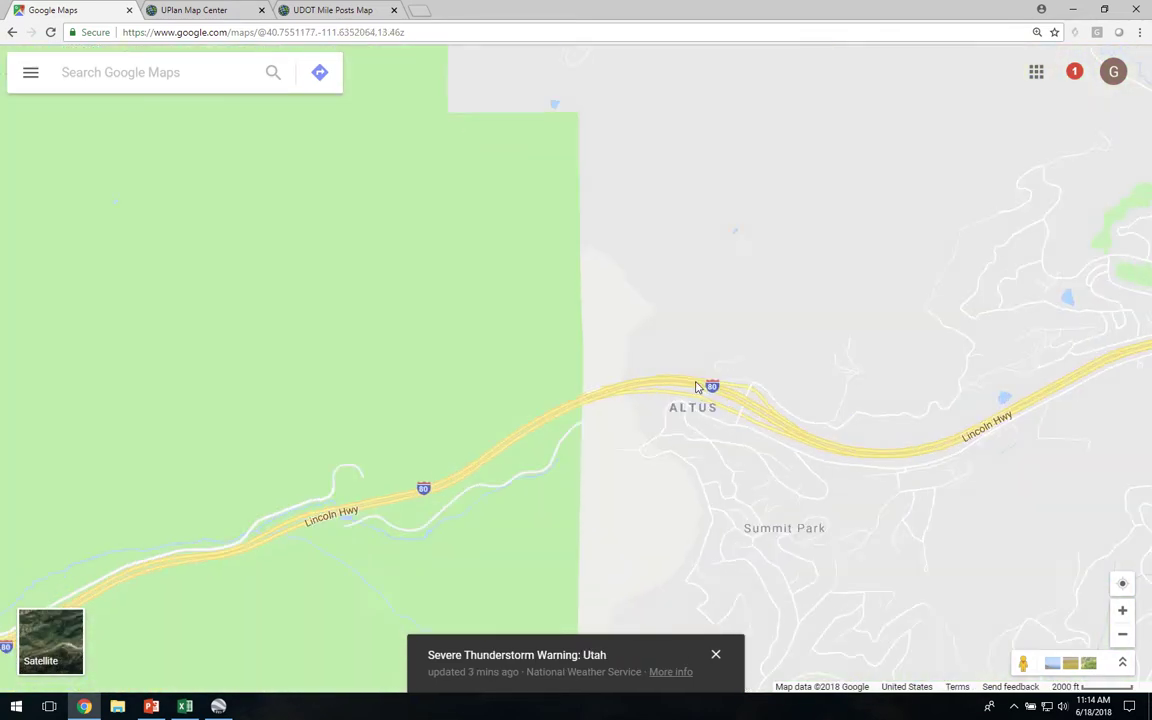
click(62, 627)
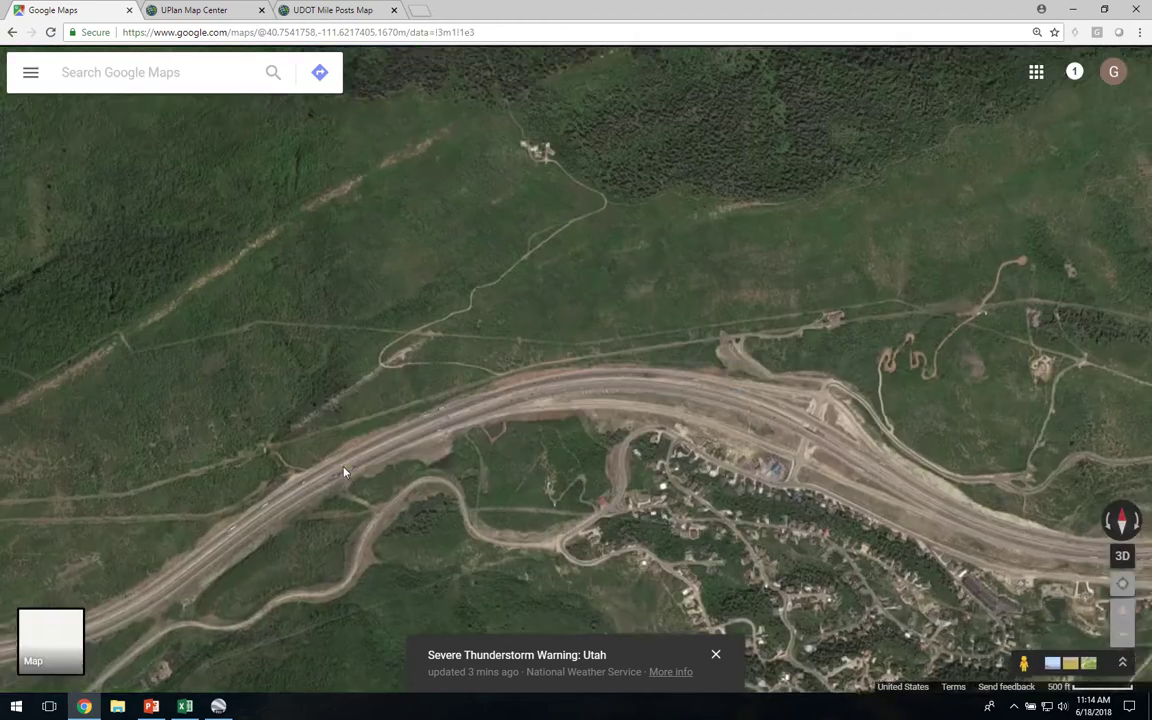
scroll(380, 462, up, 3)
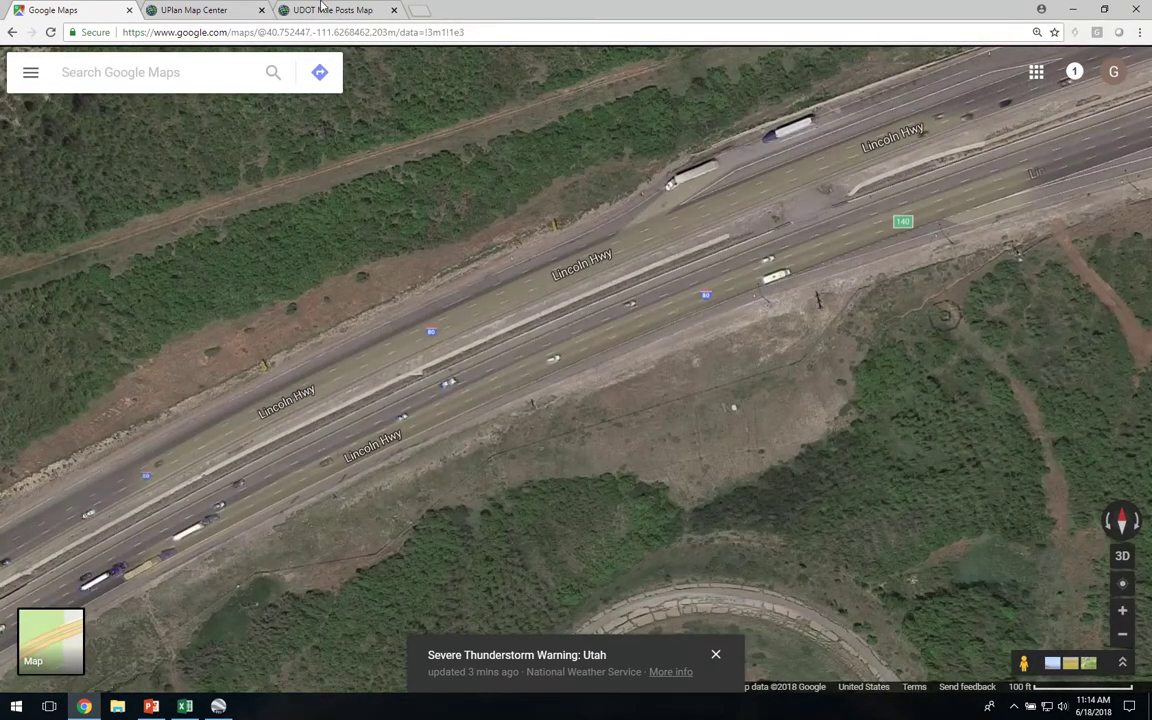
Return to Excel, set Existing Number of Lanes to 3 and view the daily and hourly user cost per lane.
click(181, 710)
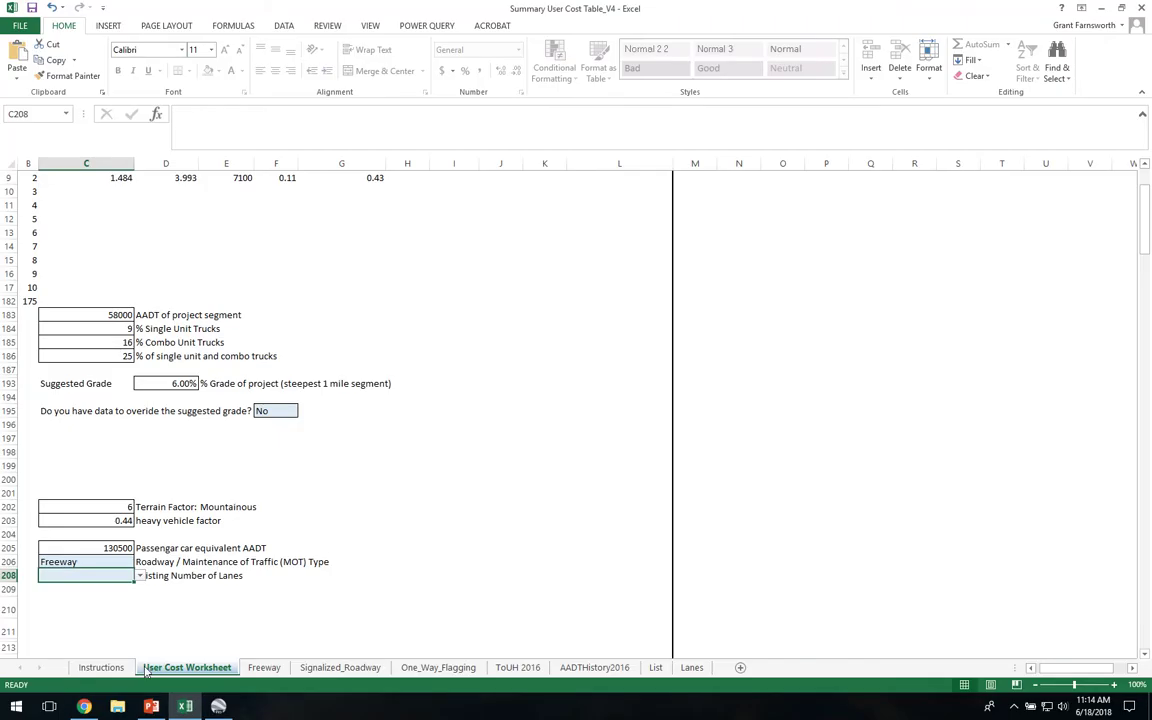
click(140, 575)
click(90, 602)
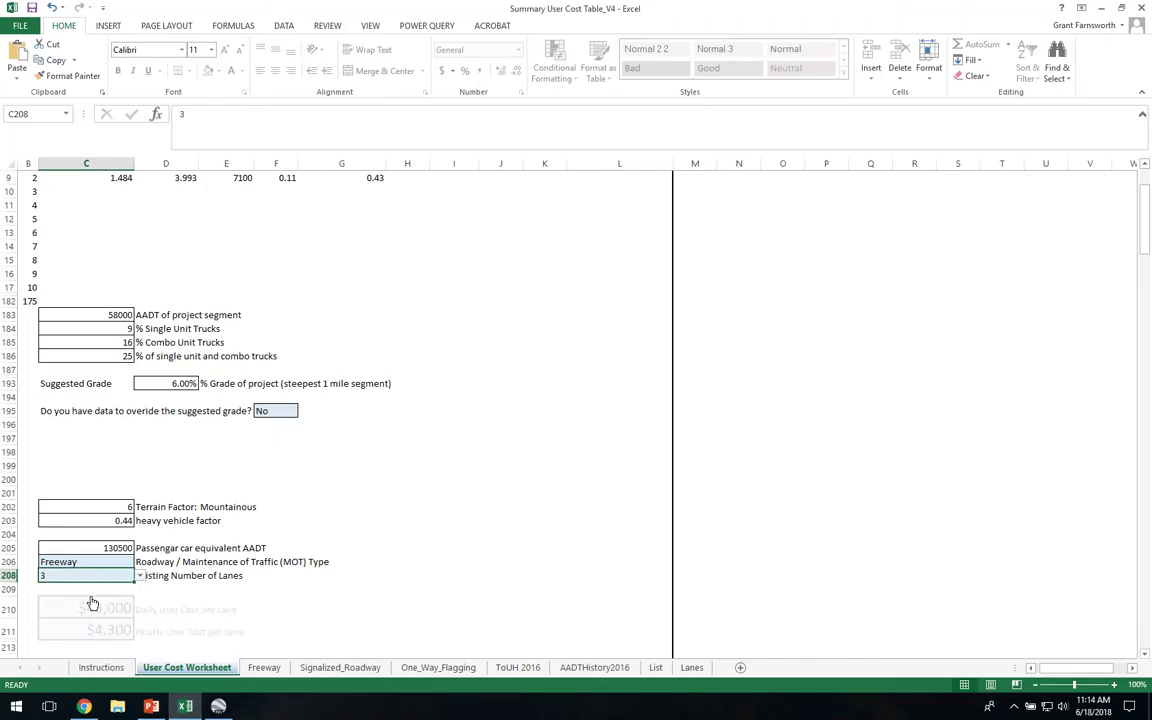
scroll(311, 548, down, 4)
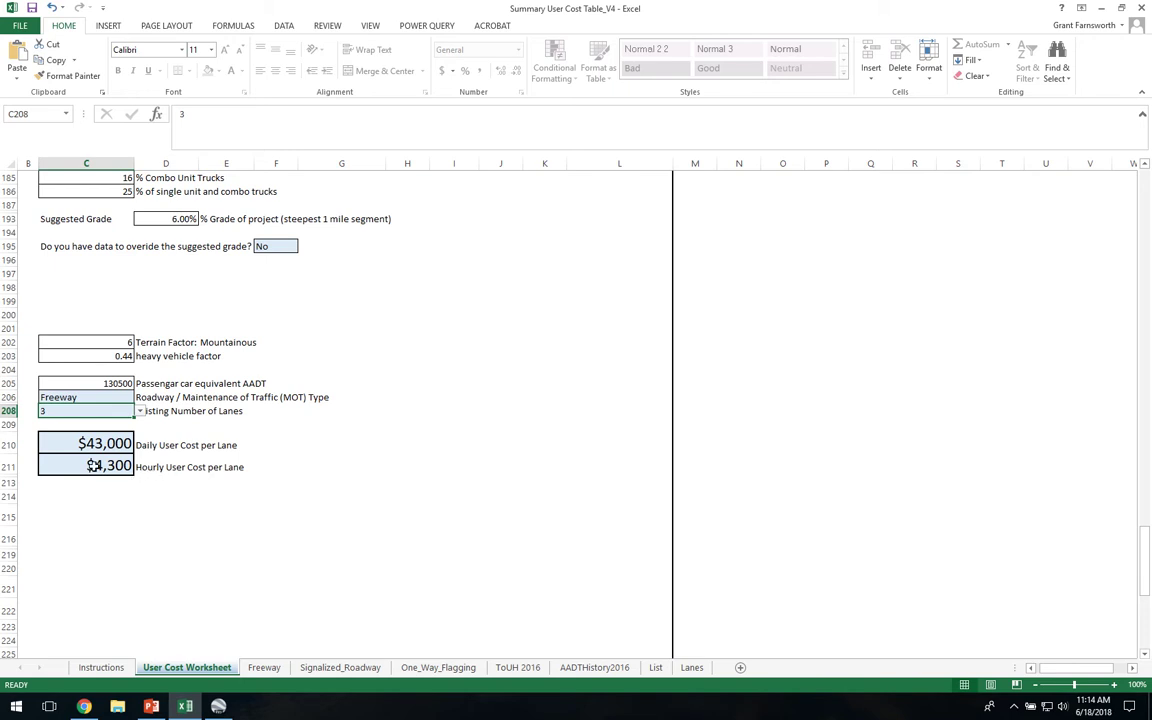
Start a new user cost on the worksheet and choose 0018 as the route.
scroll(175, 483, up, 7)
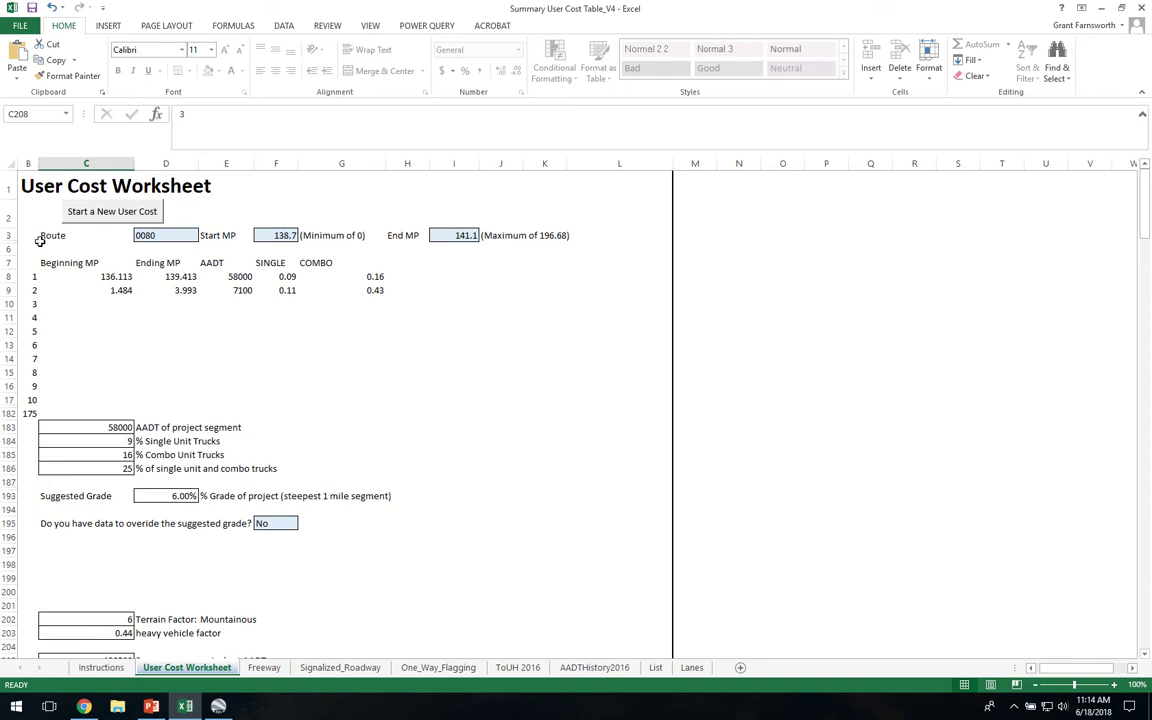
click(102, 214)
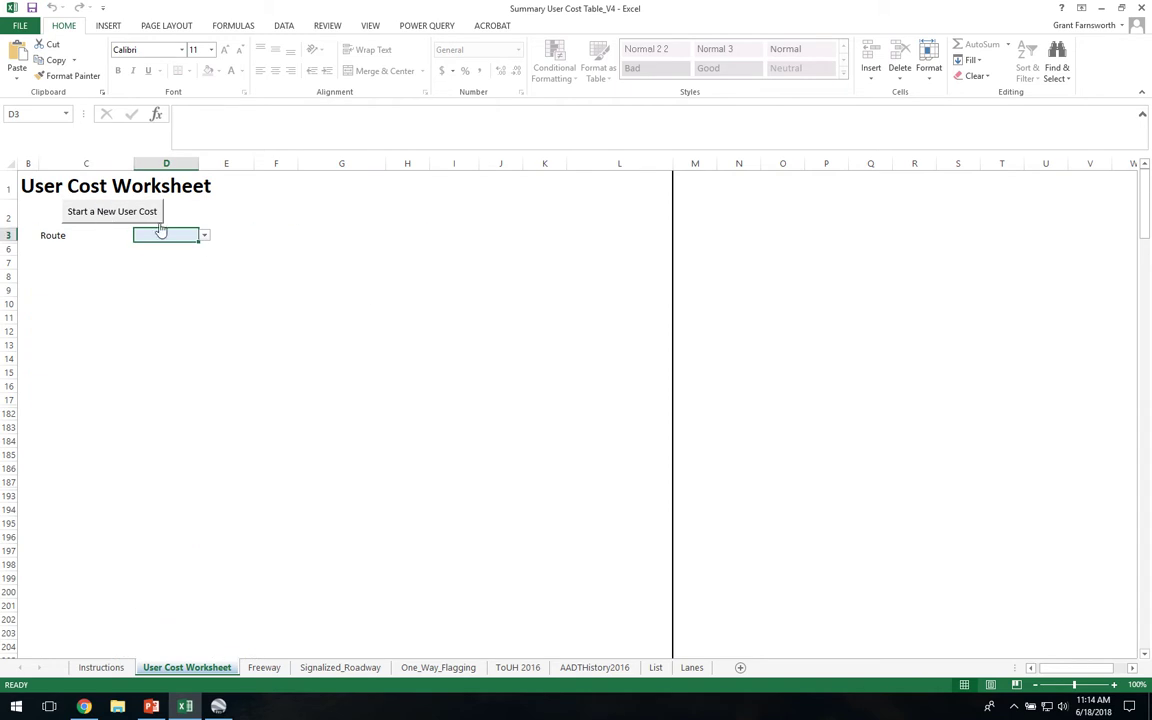
click(204, 235)
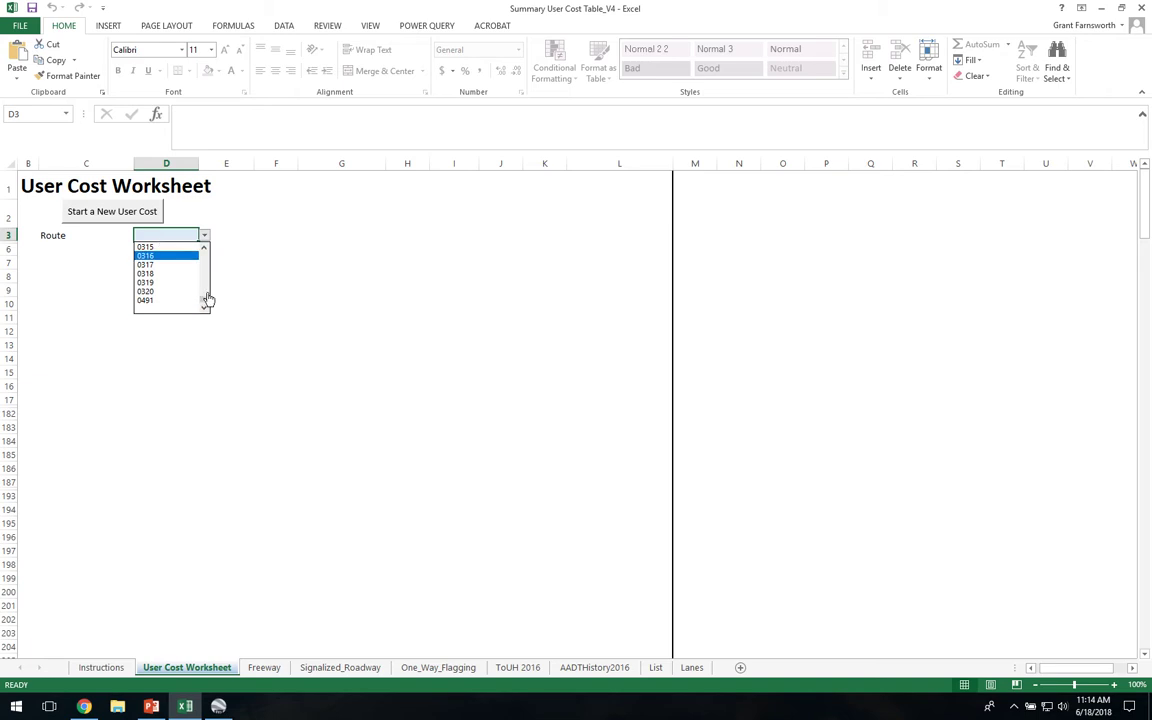
drag(204, 301, 208, 262)
click(204, 247)
click(204, 247)
click(171, 257)
Set the route's Start MP to 0.5 and End MP to 3.
click(285, 235)
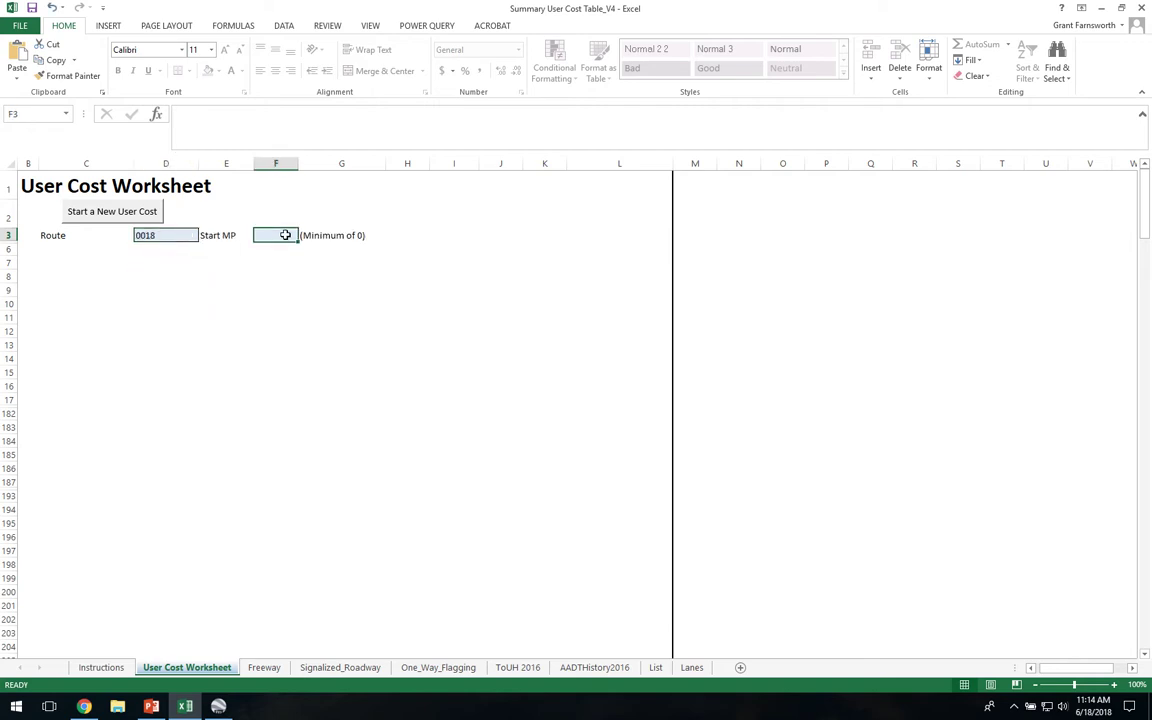
text(0.5)
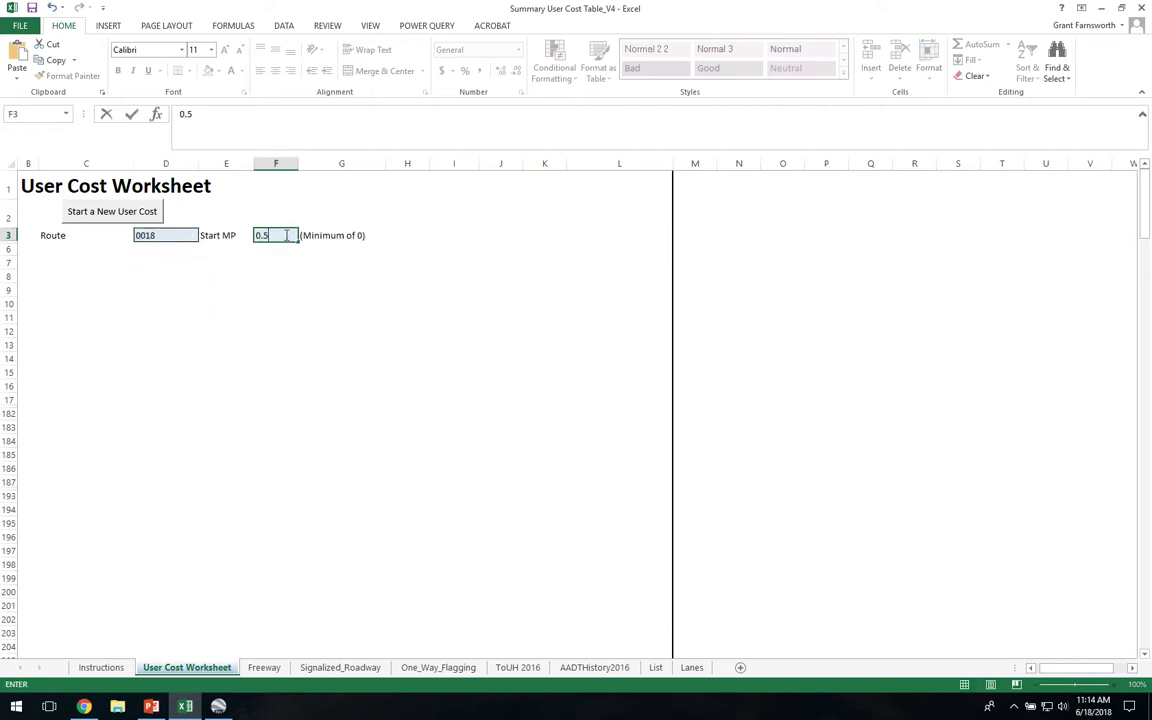
key(Return)
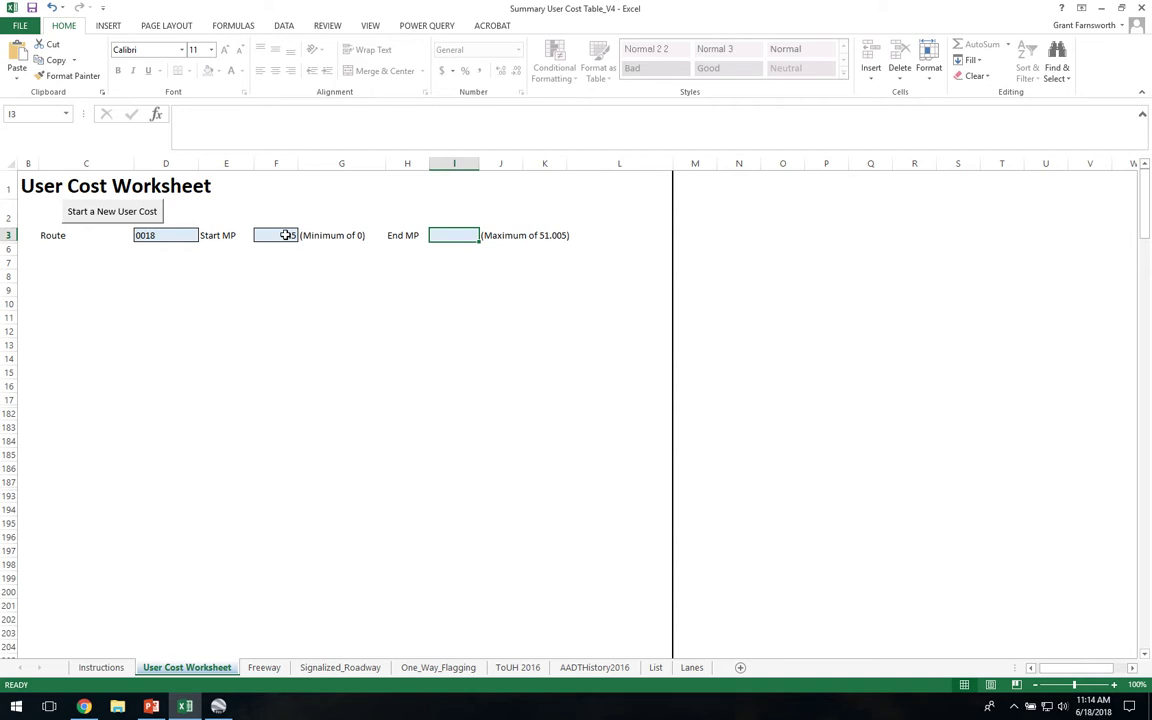
text(3)
key(Return)
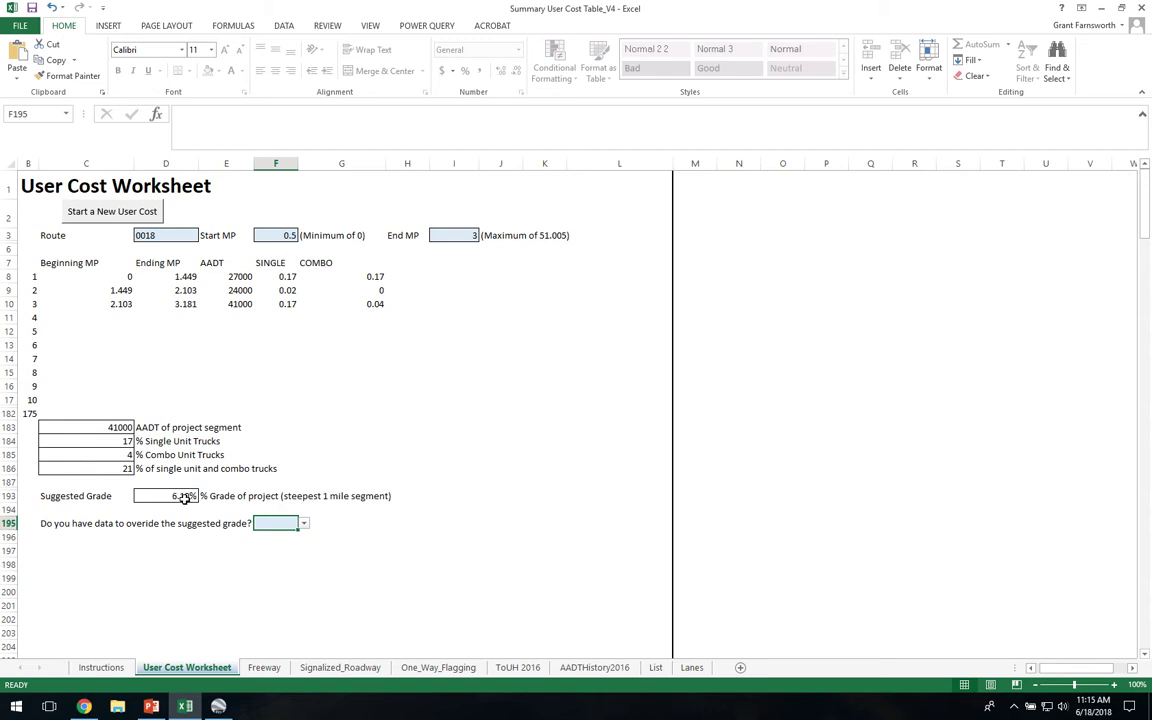
Switch to Google Earth Pro, close the old elevation profile and find St. George, UT up close.
click(218, 707)
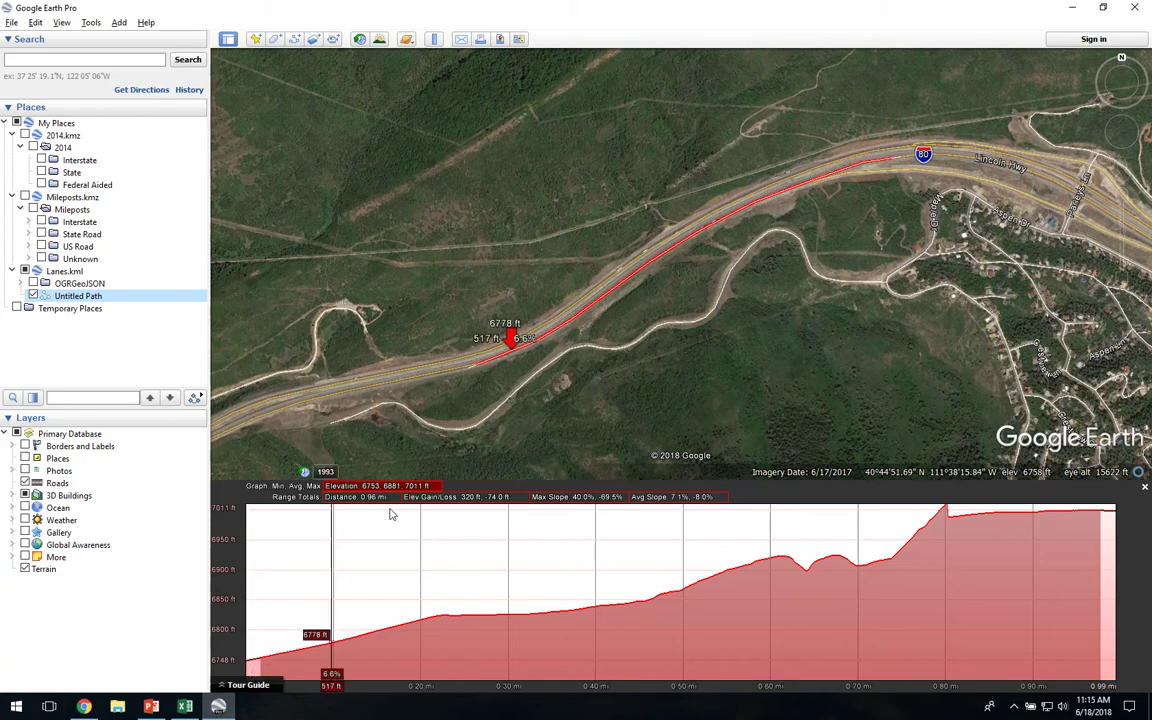
click(1144, 487)
scroll(620, 453, down, 6)
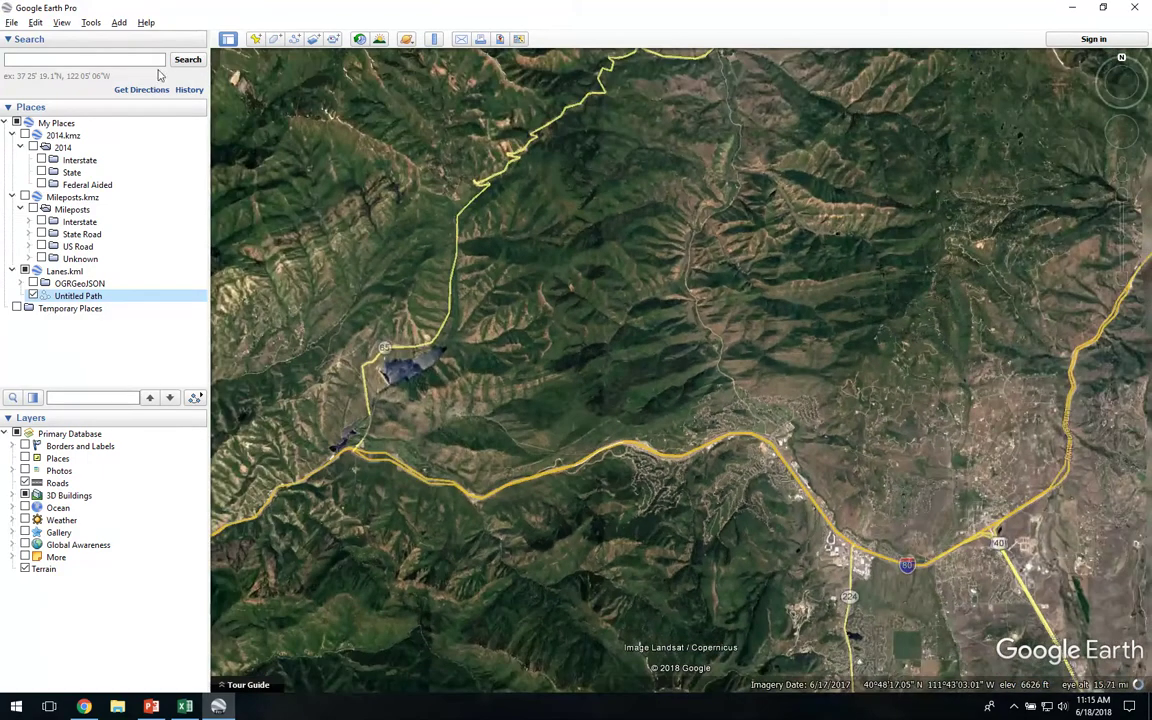
click(89, 60)
text(st. george)
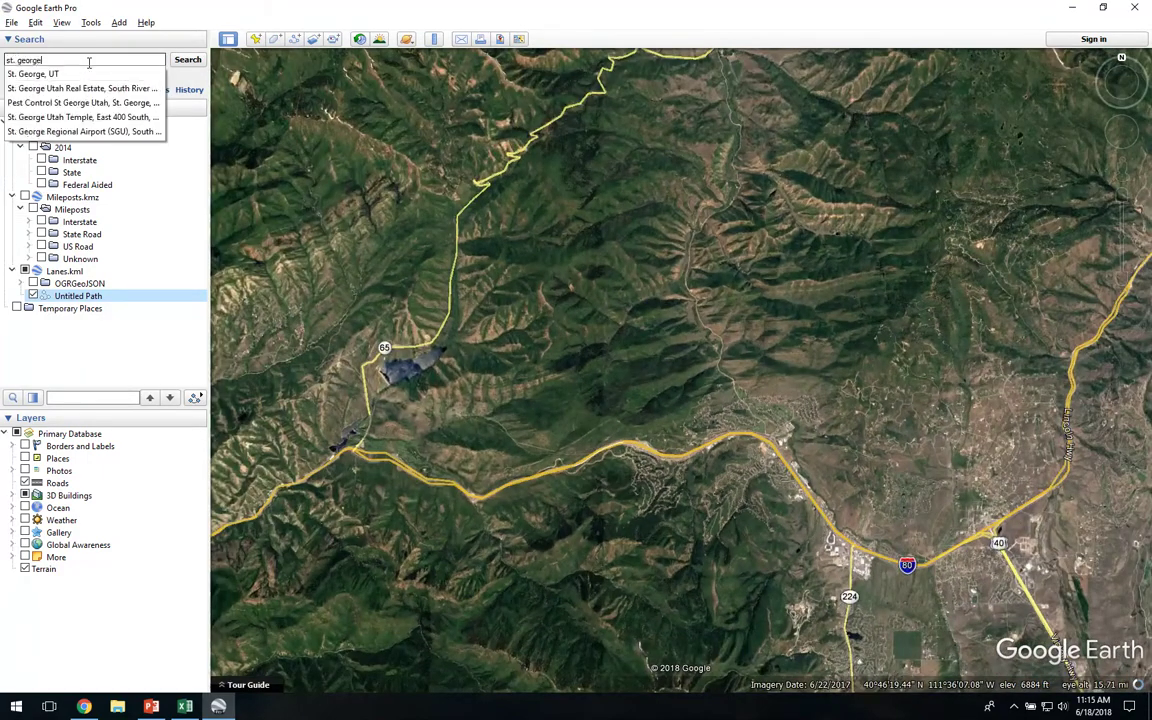
key(Down)
key(Return)
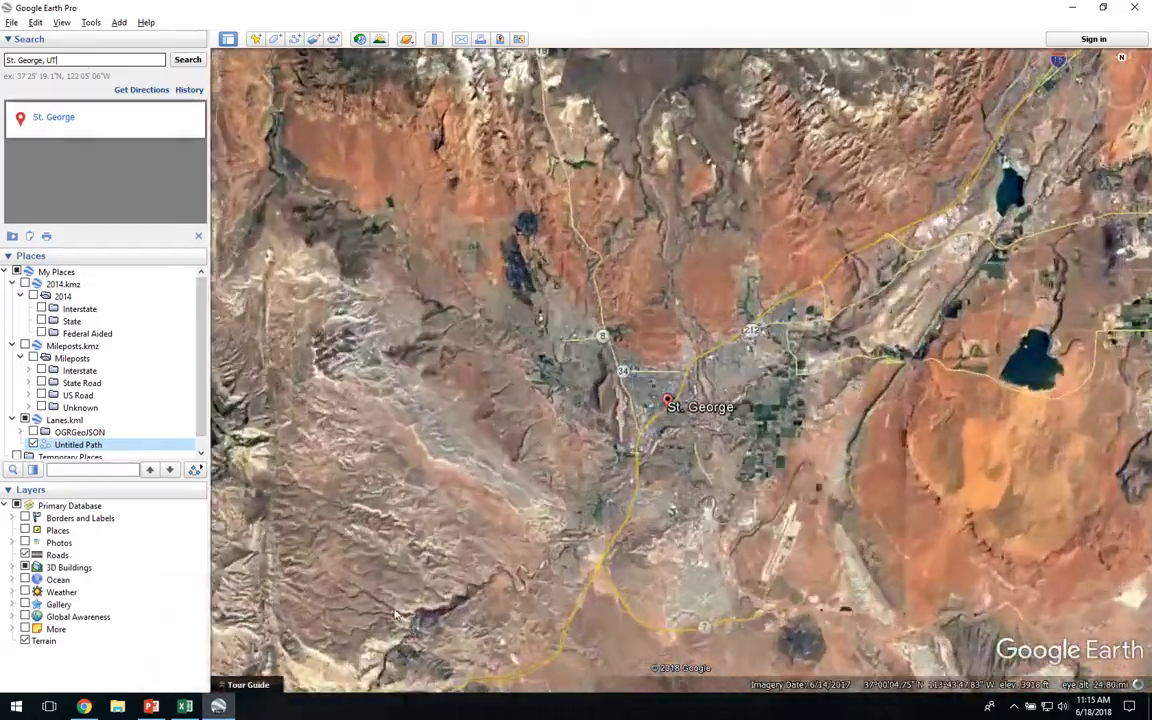
scroll(649, 402, up, 8)
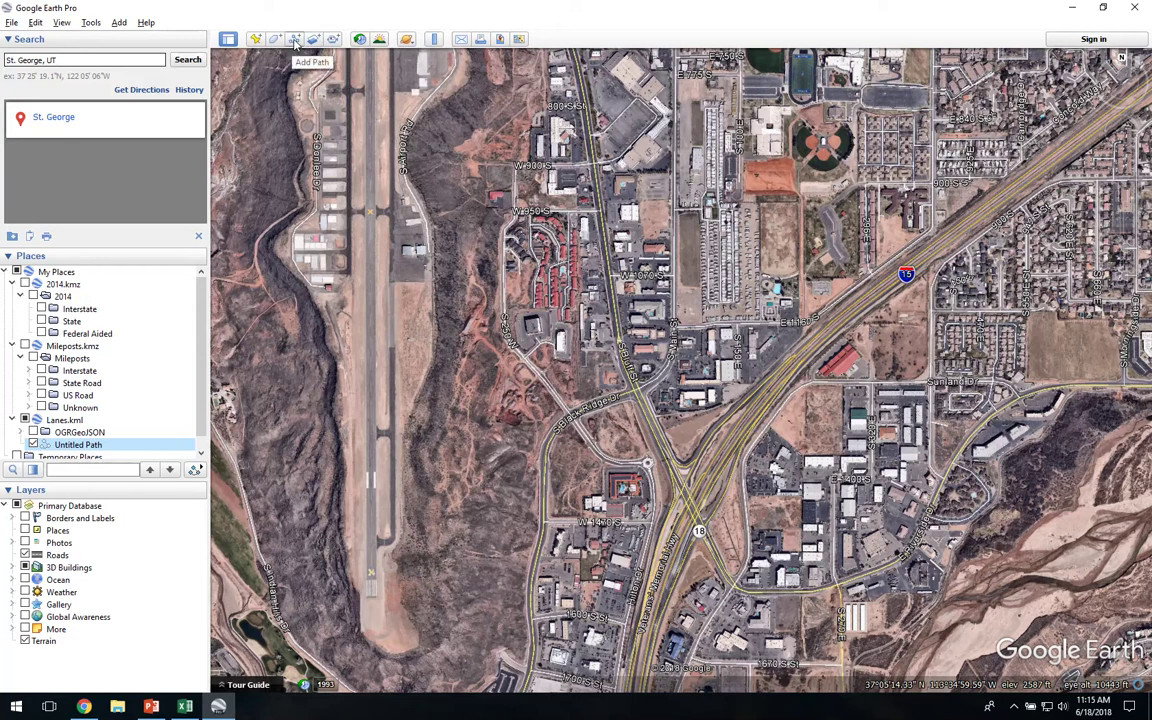
click(295, 42)
scroll(579, 451, down, 2)
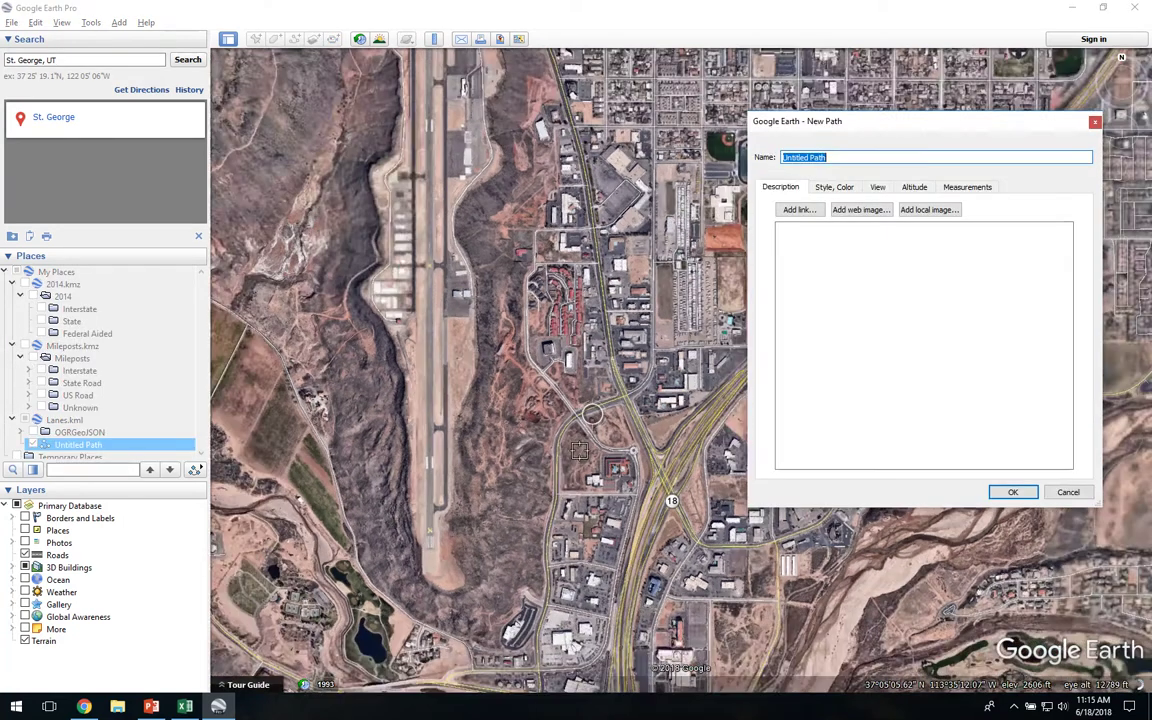
scroll(579, 451, down, 3)
scroll(579, 451, down, 3)
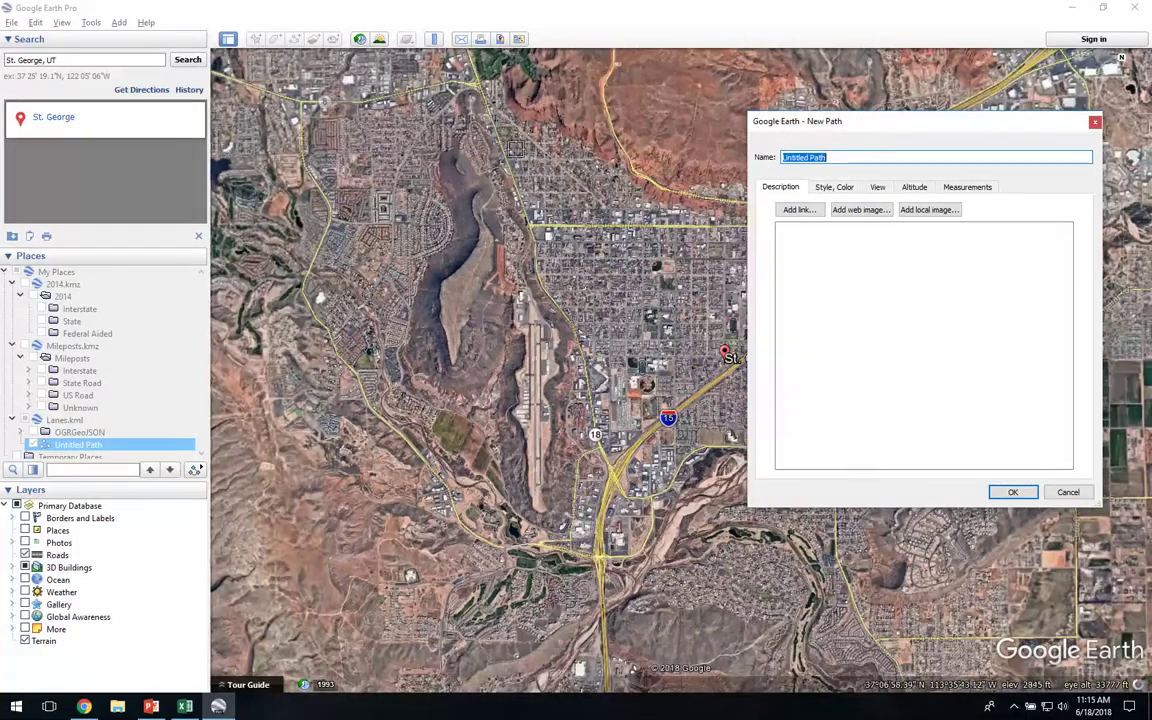
scroll(420, 78, up, 3)
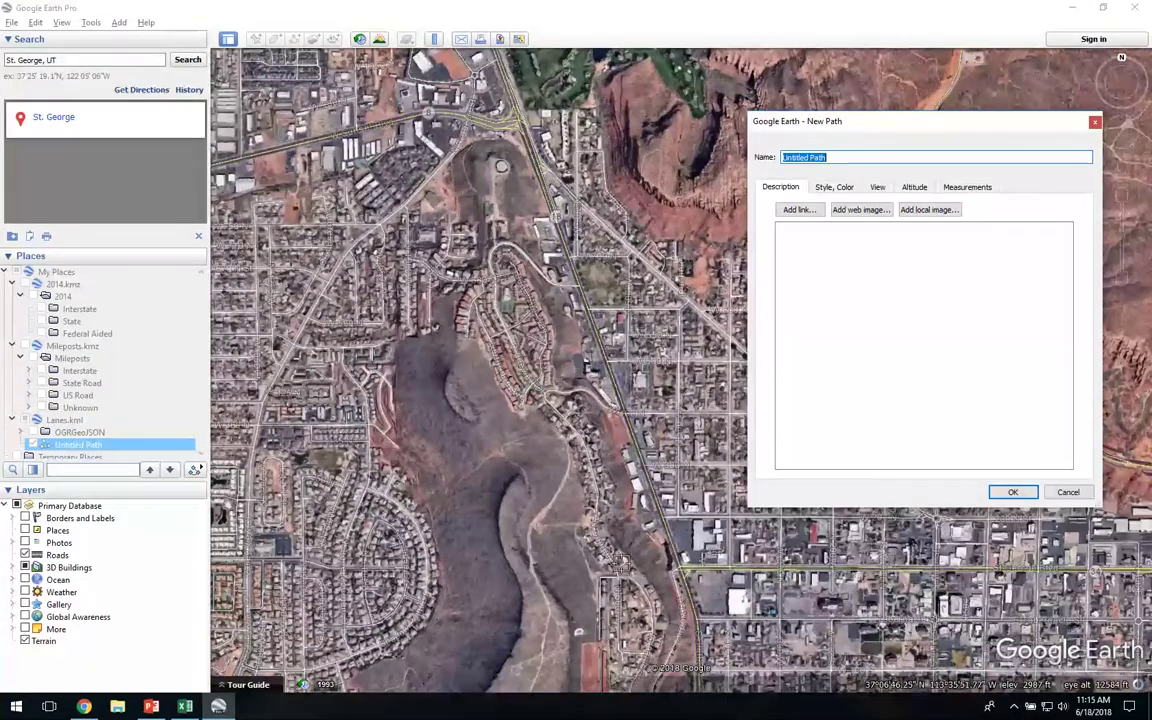
click(681, 569)
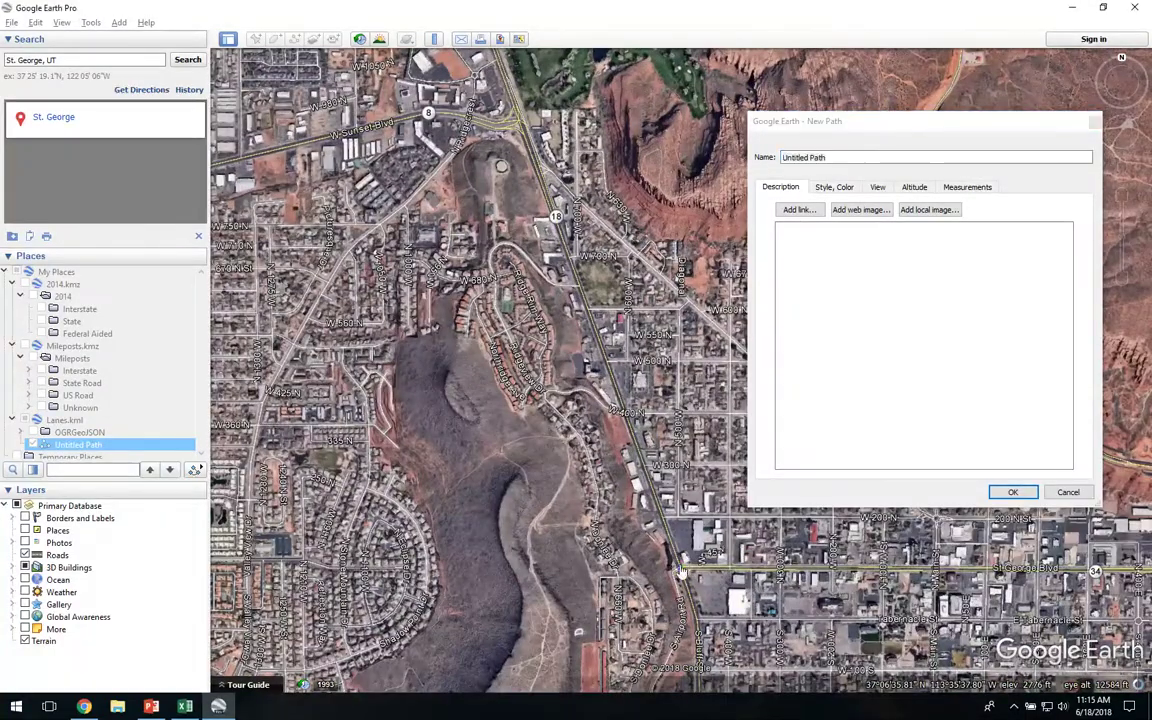
click(645, 466)
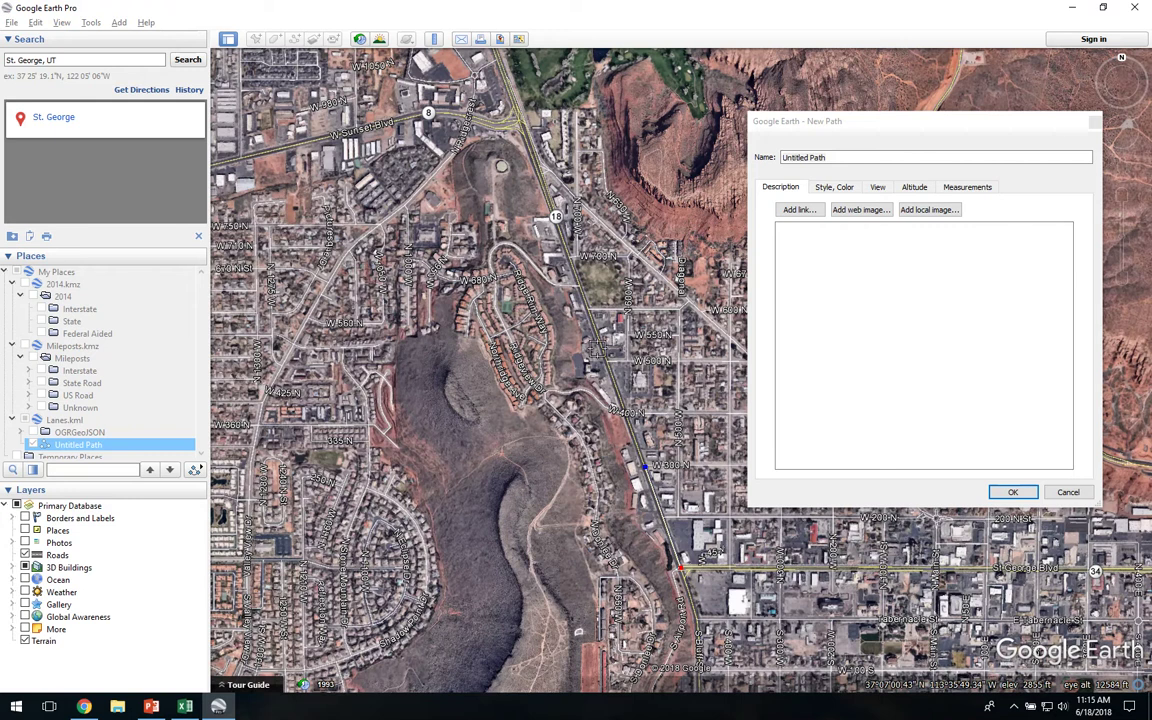
click(597, 334)
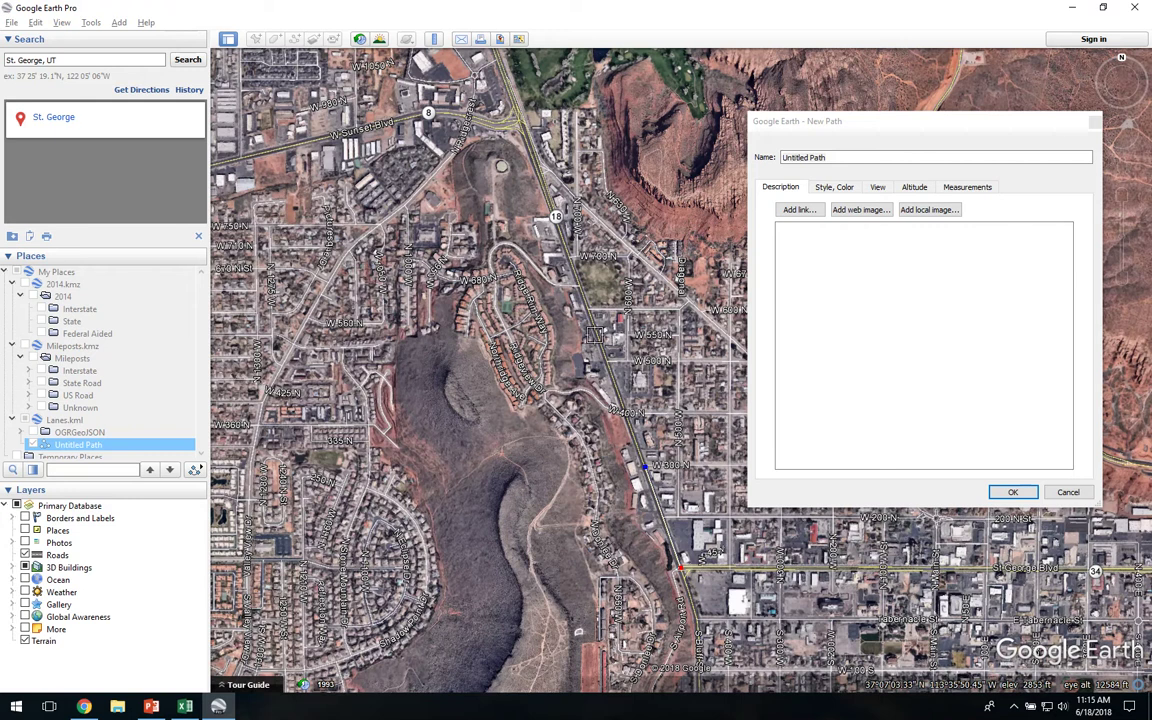
click(525, 130)
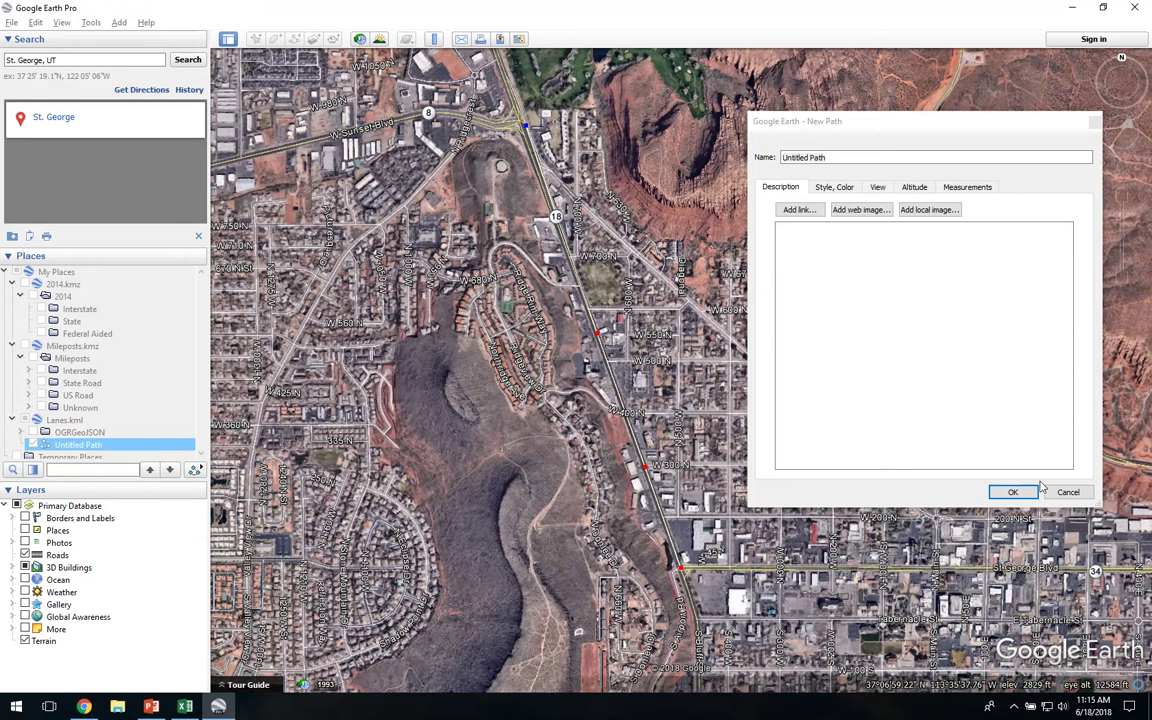
key(Return)
Draw and save a path about 0.97 mi long along route 18 northwest from St. George Blvd and show its elevation profile.
click(433, 39)
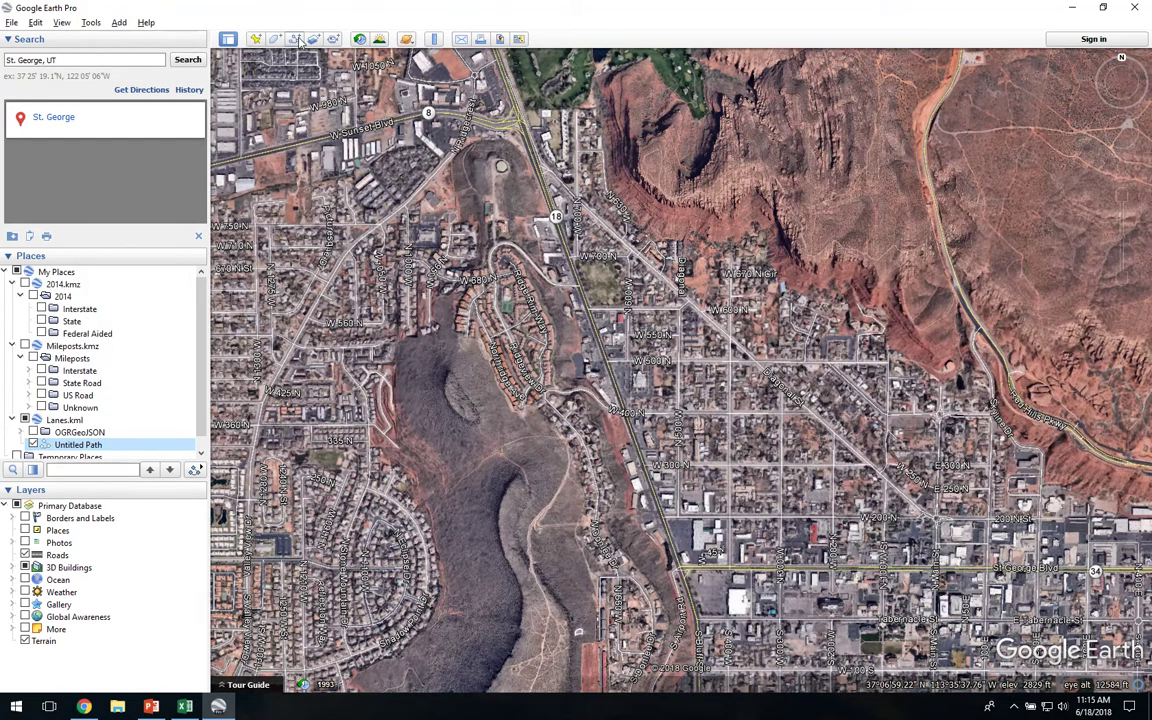
click(678, 566)
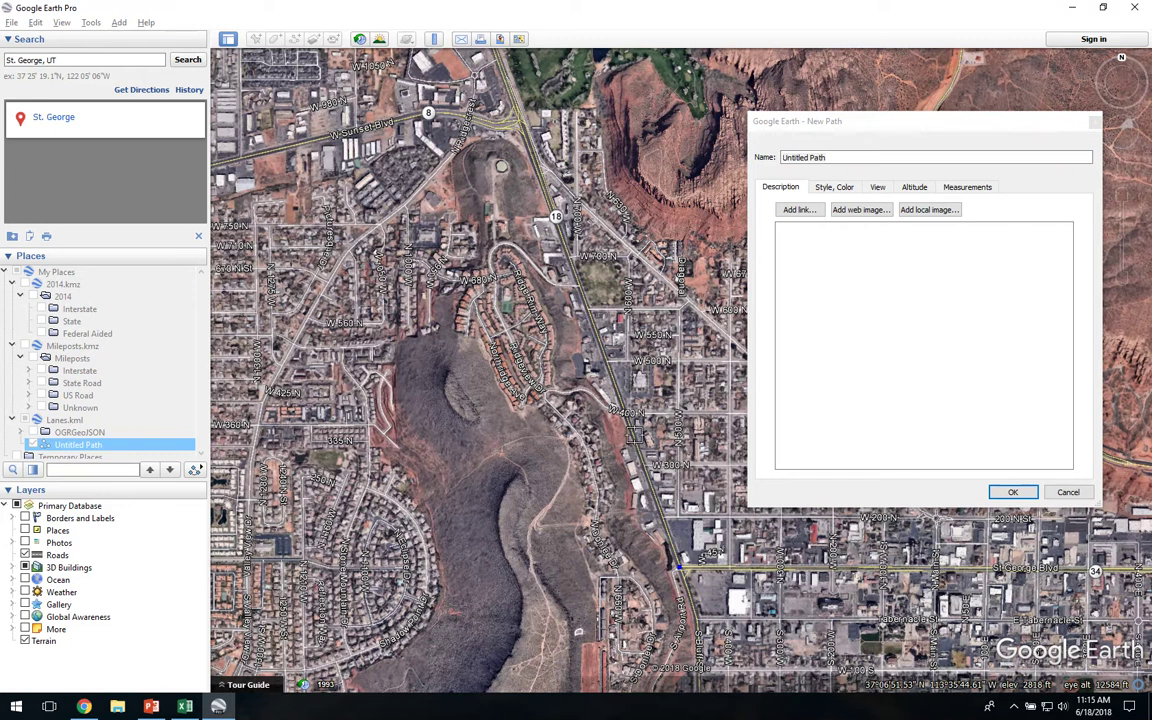
click(633, 435)
scroll(633, 435, up, 2)
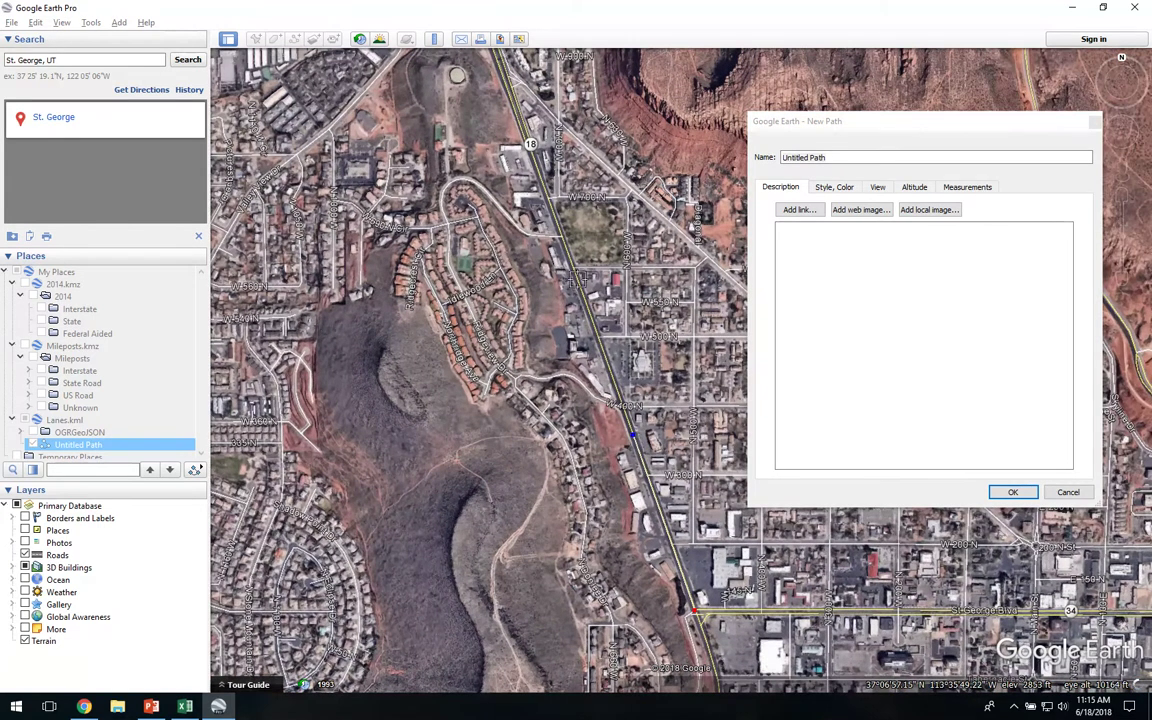
click(565, 238)
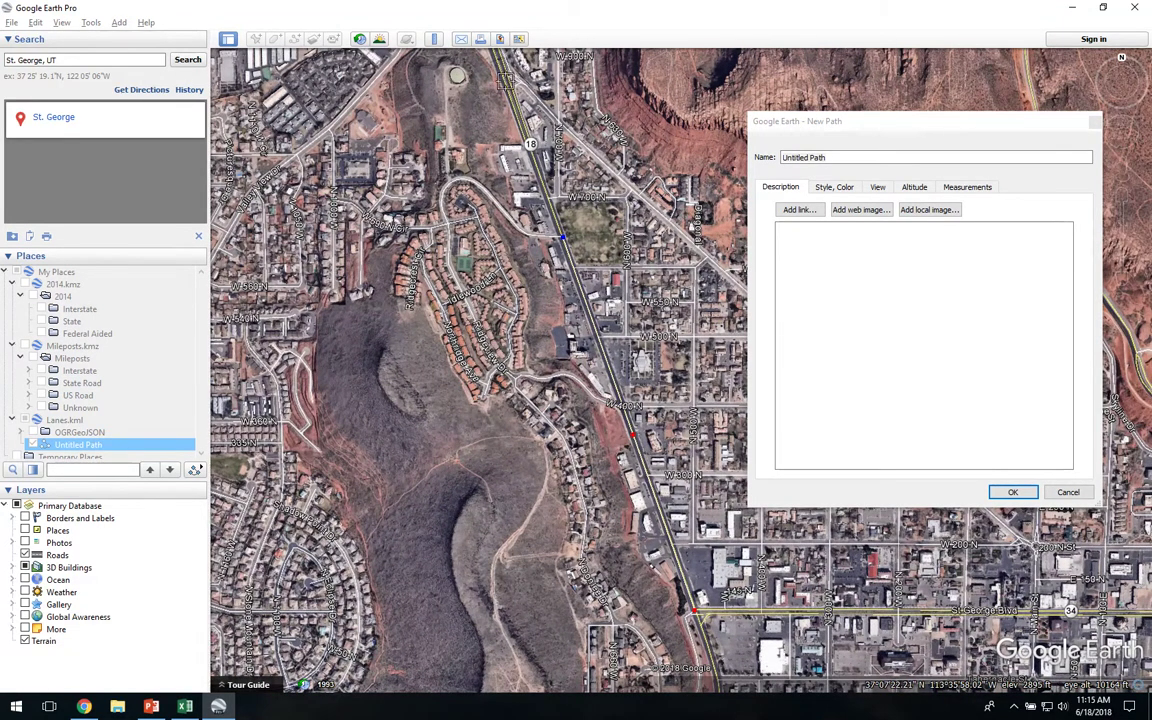
click(1010, 491)
right_click(637, 444)
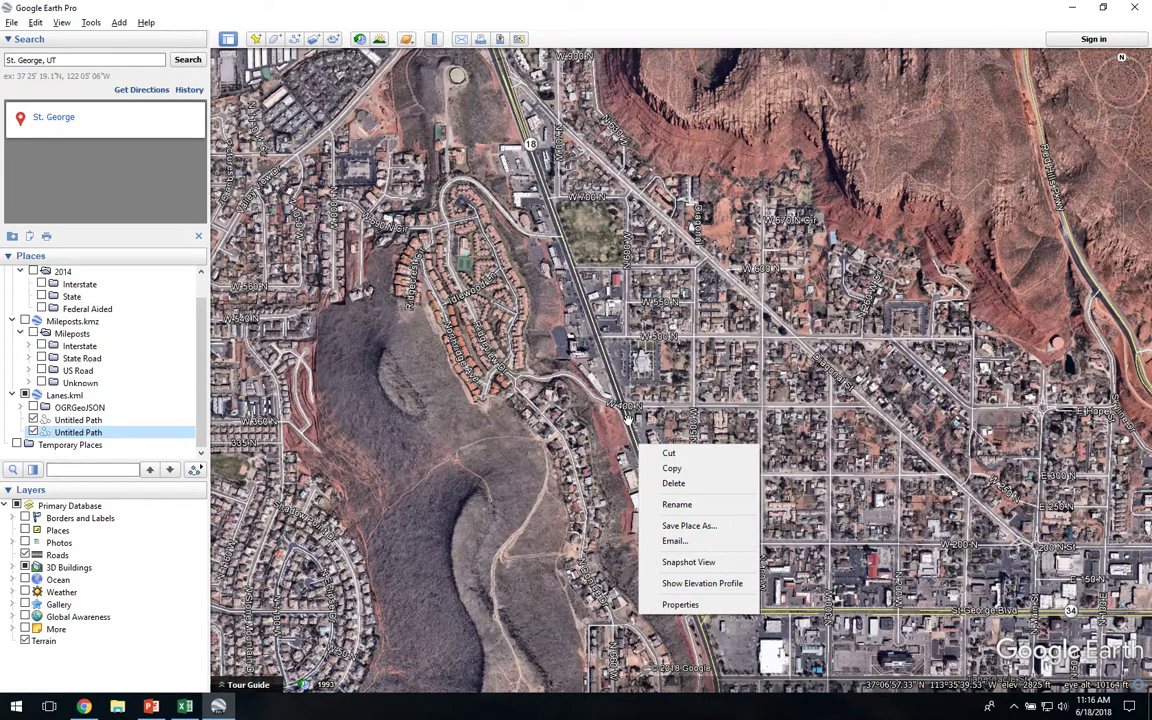
click(695, 584)
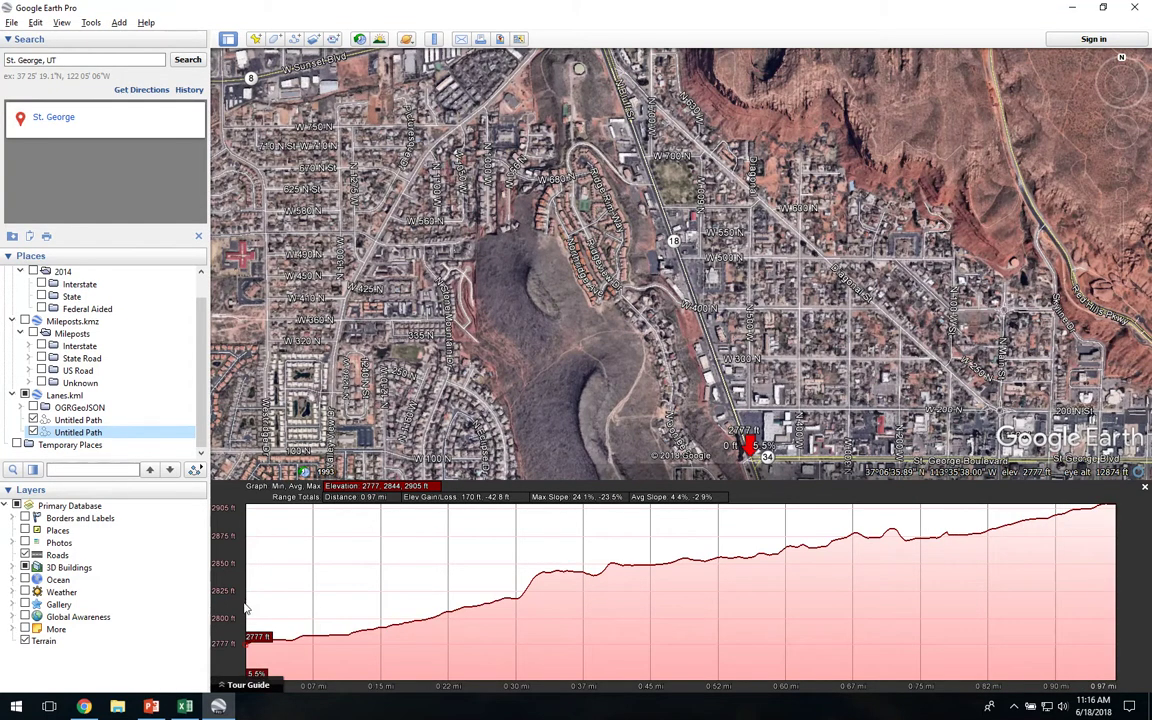
Return to the Excel worksheet and answer Yes to overriding the suggested grade.
click(182, 707)
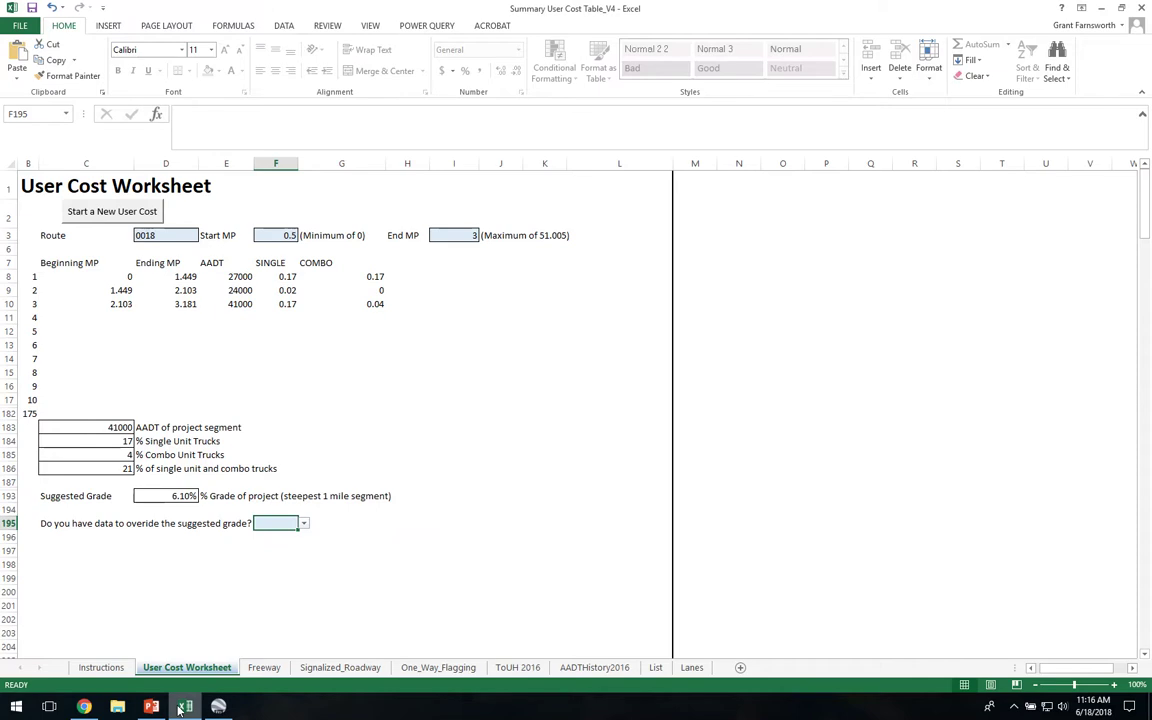
click(303, 523)
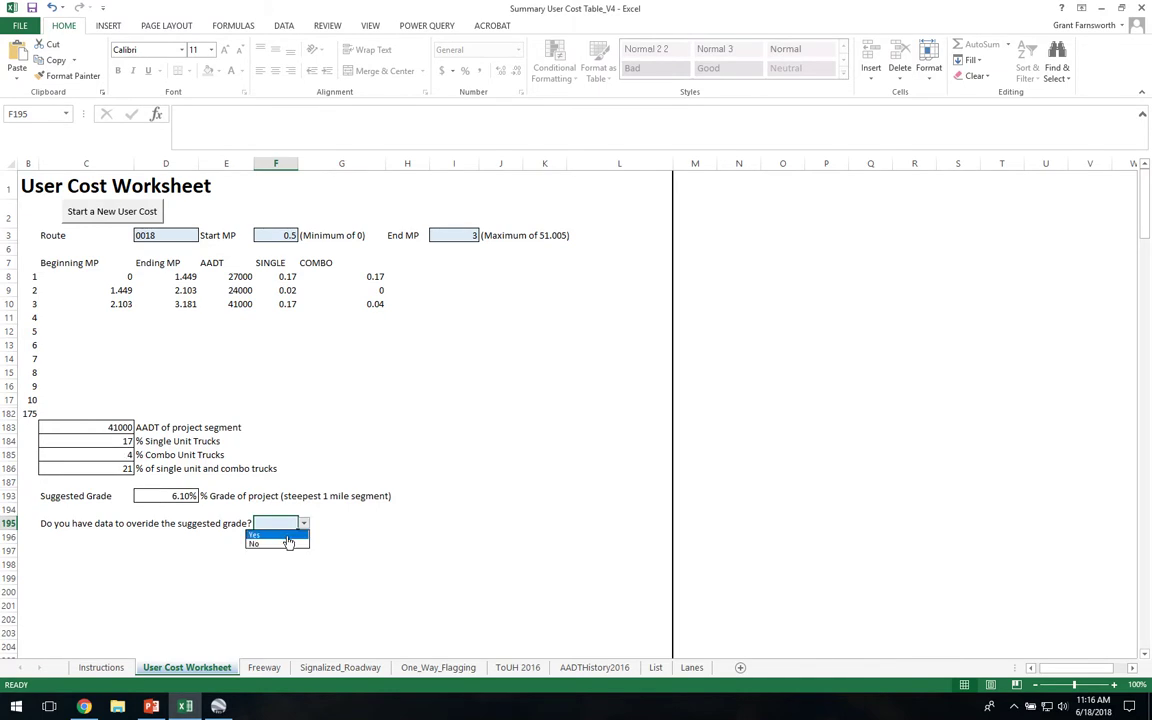
click(280, 535)
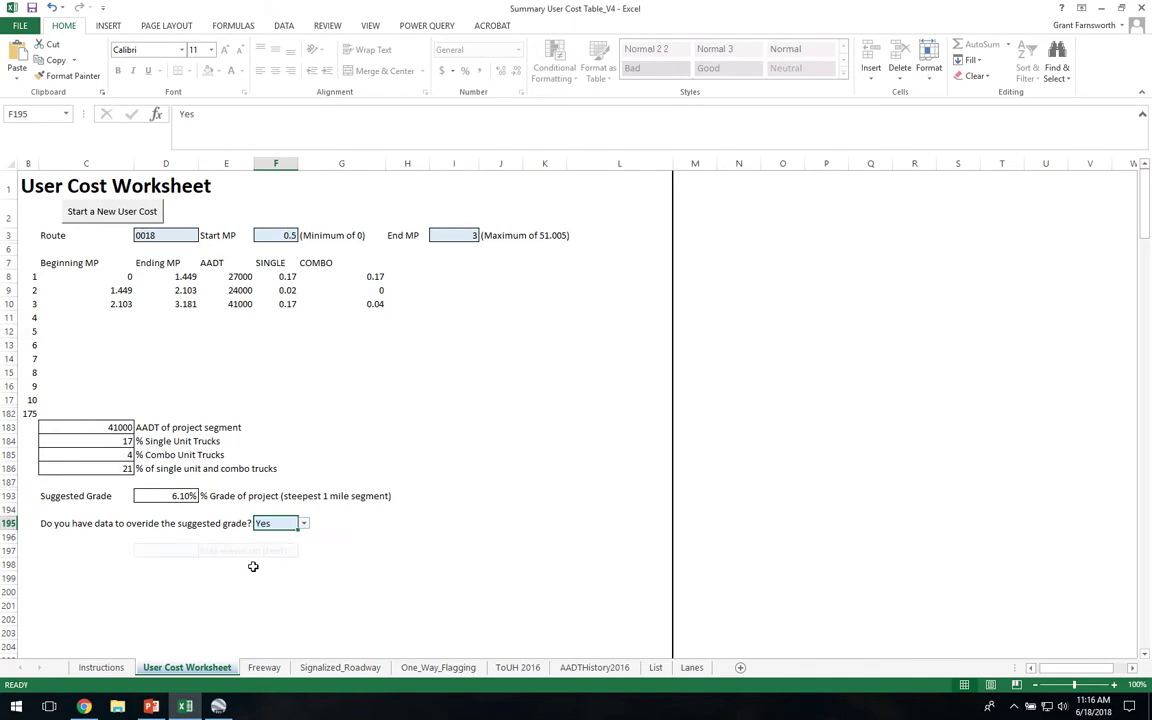
Check the elevation profile in Google Earth Pro, then enter max elevation 2905 feet, min elevation 2777 feet and length 1 mile in Excel.
click(166, 551)
key(alt+Tab)
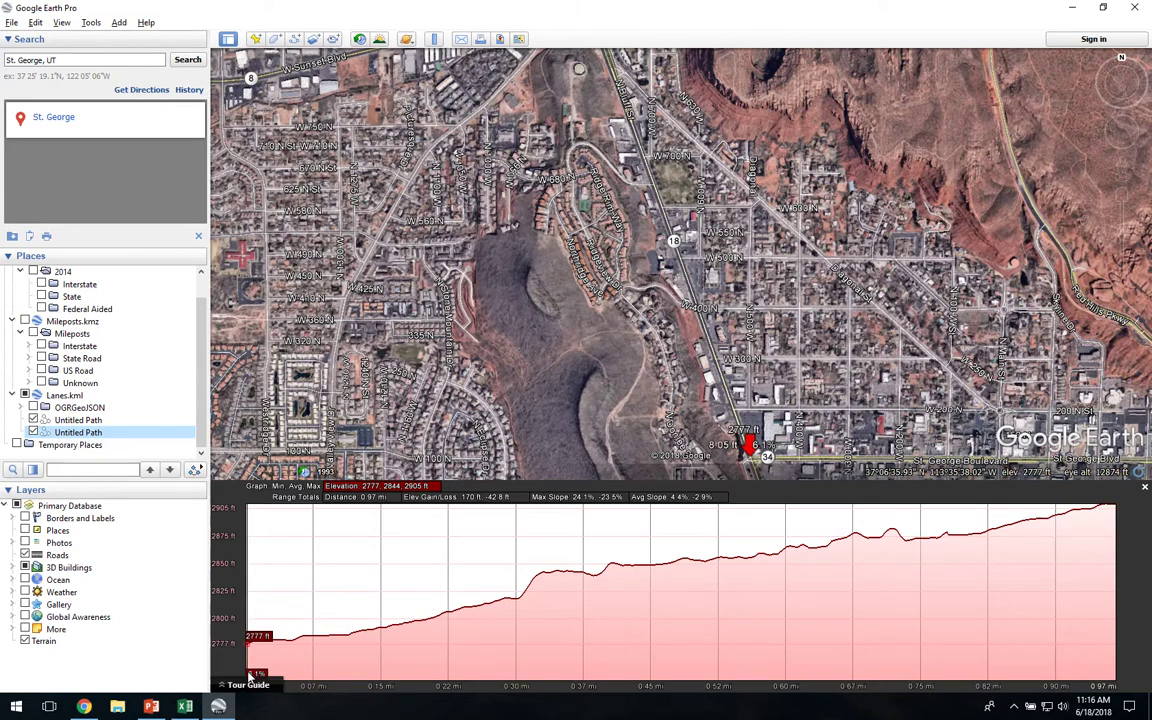
key(alt+Tab)
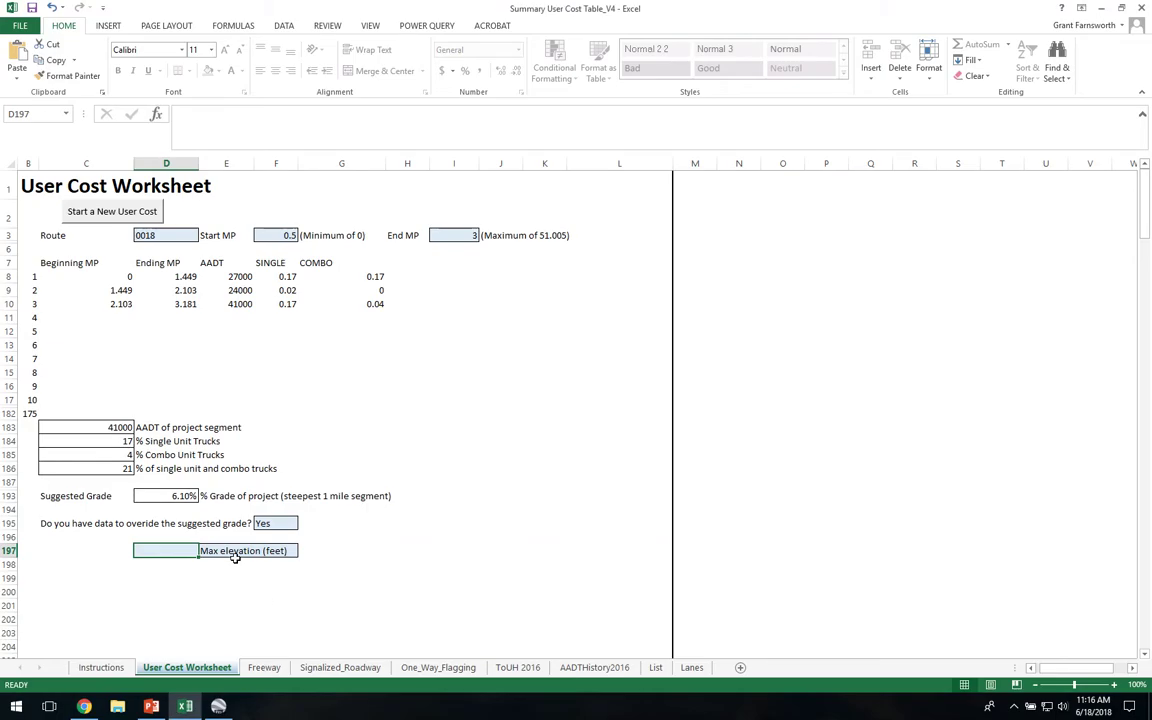
text(2905)
key(Return)
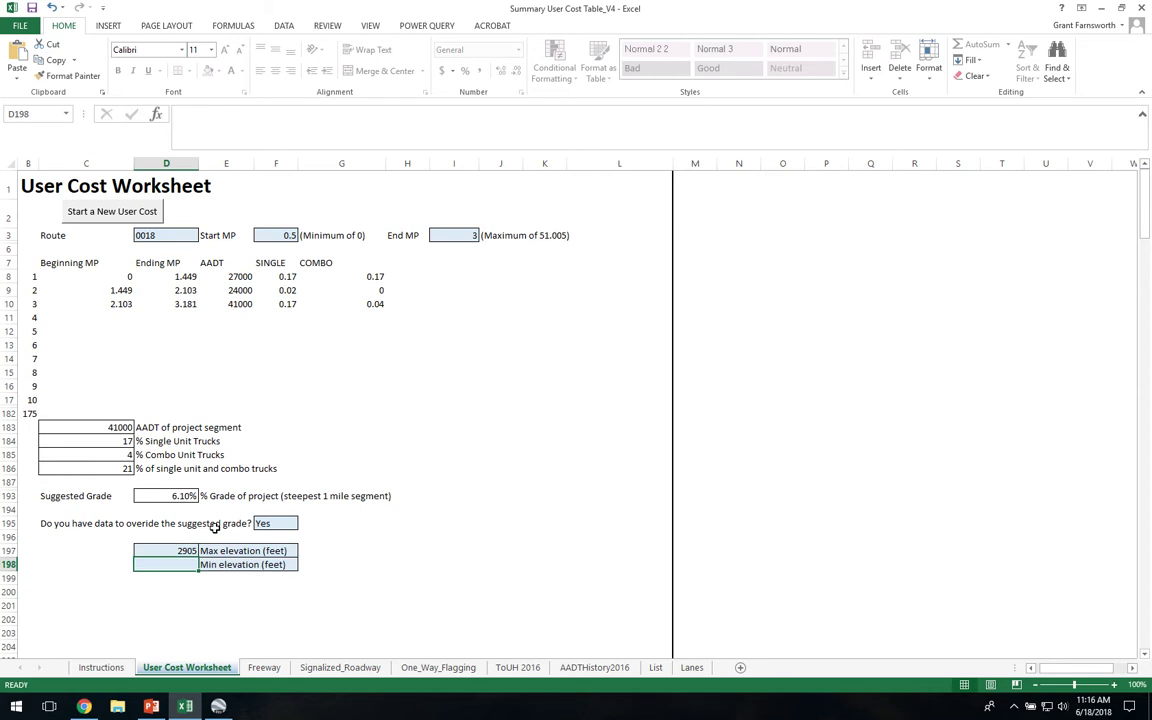
text(2)
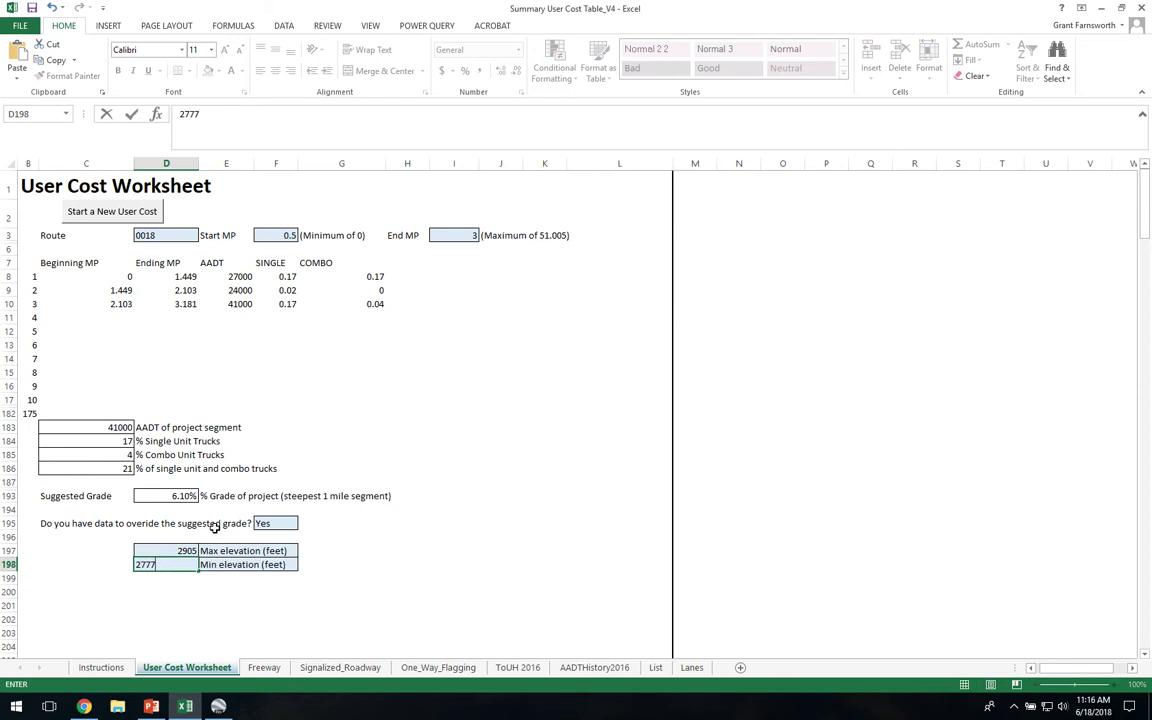
text(777)
key(Return)
text(1)
key(Return)
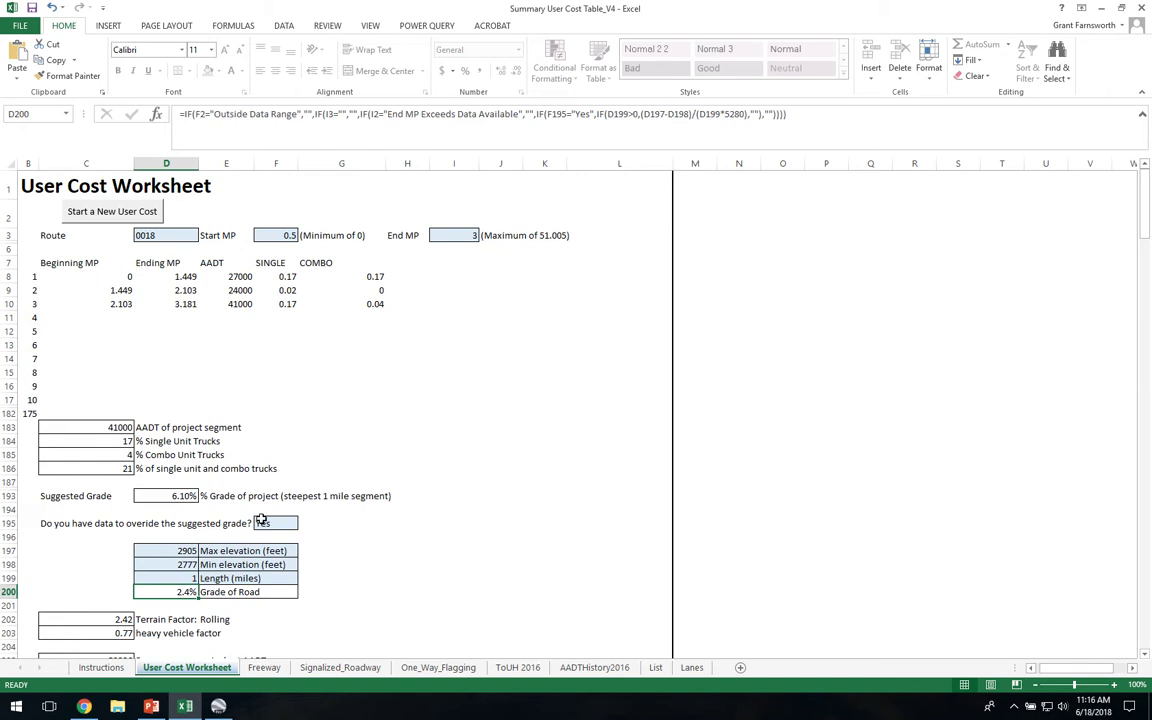
Set the Roadway / Maintenance of Traffic (MOT) Type to Signalized_Roadway.
scroll(117, 584, down, 3)
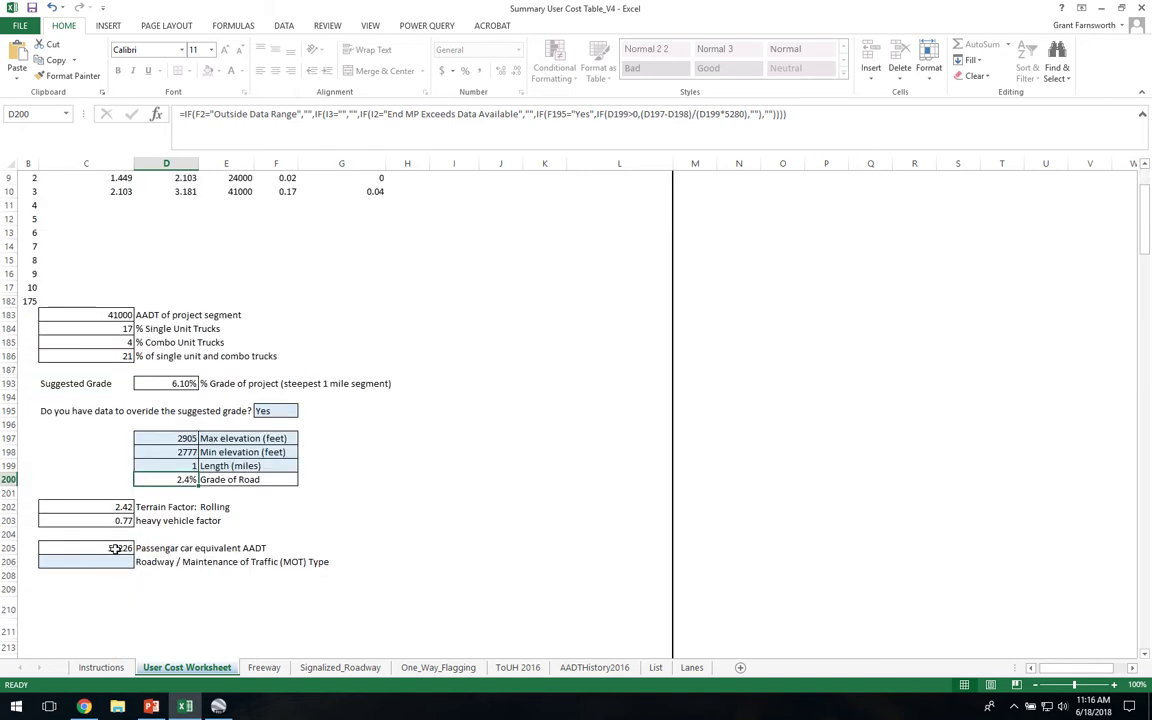
click(113, 563)
click(139, 562)
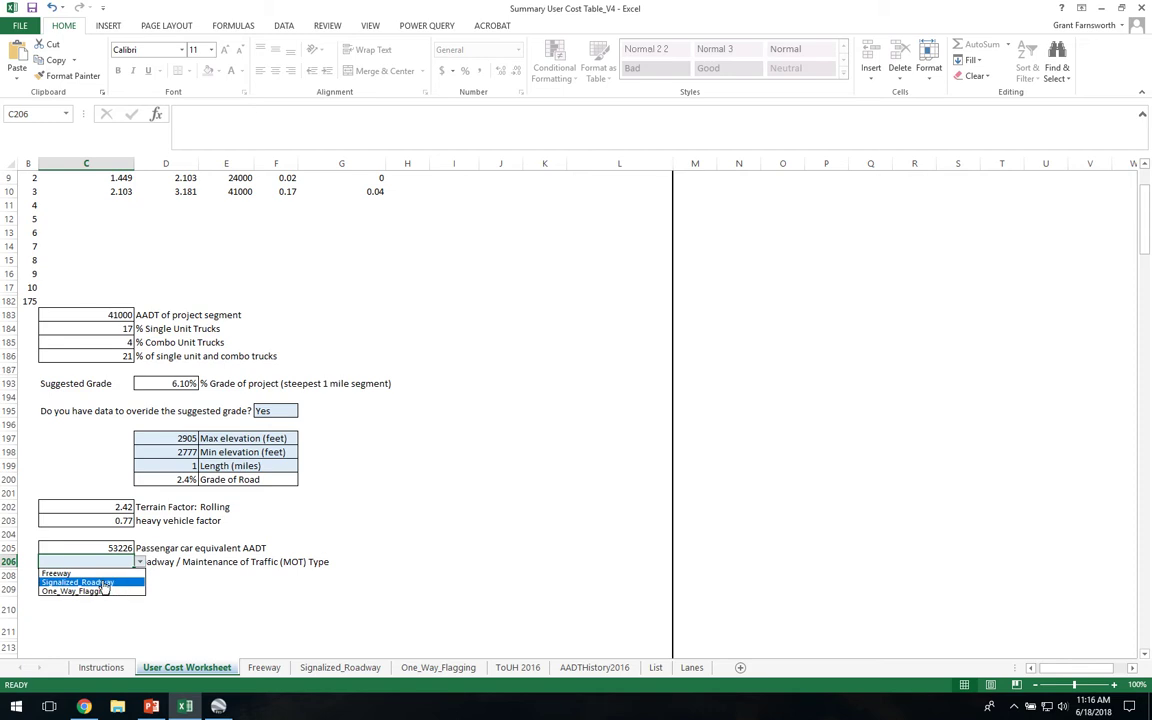
click(103, 583)
Set Existing Number of Lanes to 4 and view the daily and hourly user cost per lane.
scroll(102, 566, down, 2)
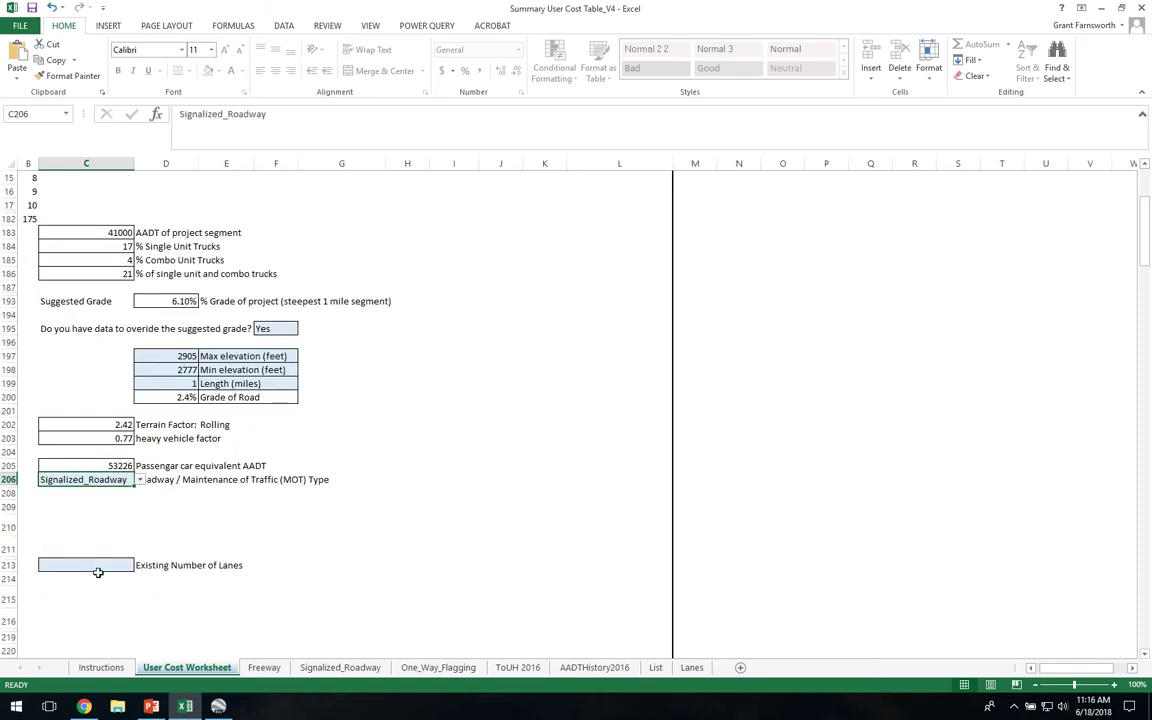
click(103, 564)
click(140, 565)
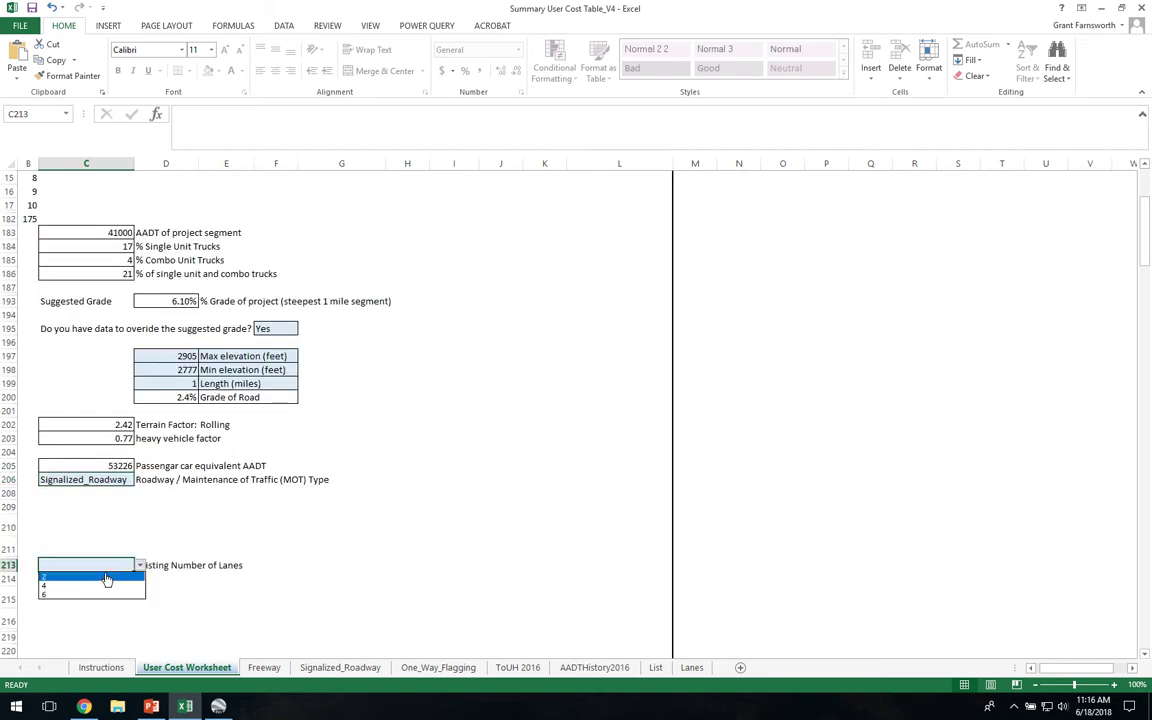
click(100, 587)
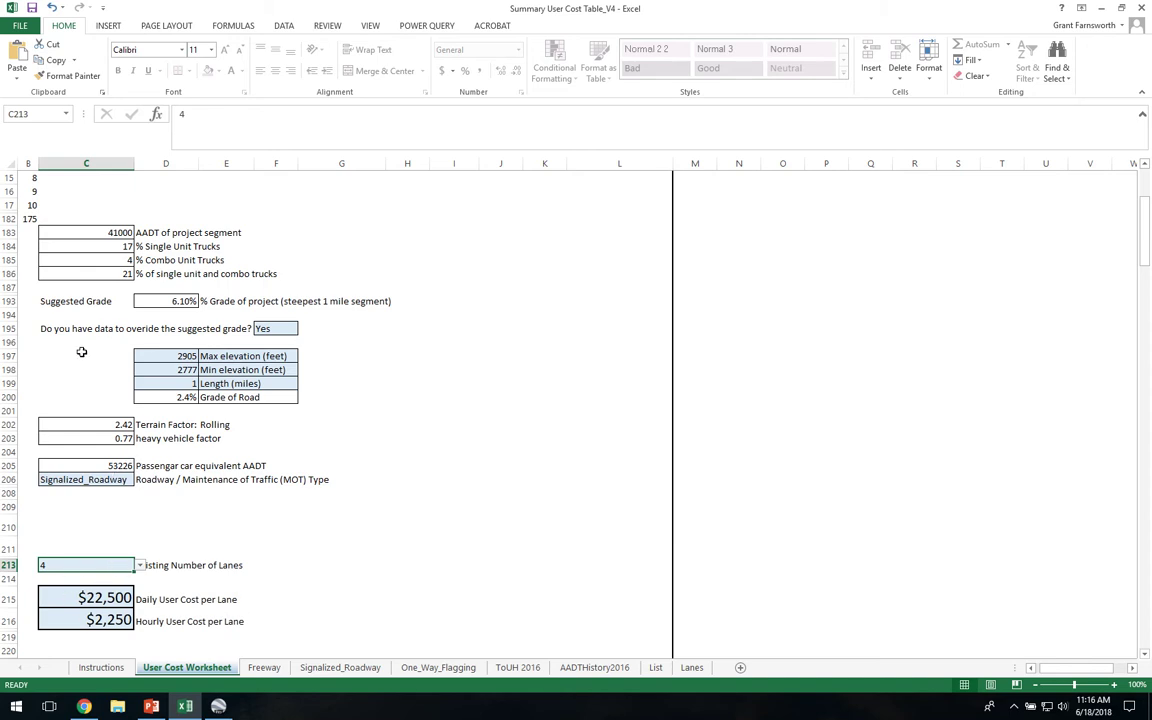
Answer No to overriding the suggested grade, then check the passenger car equivalents in the Signalized Roadway User Costs table and return to the worksheet.
scroll(80, 360, up, 3)
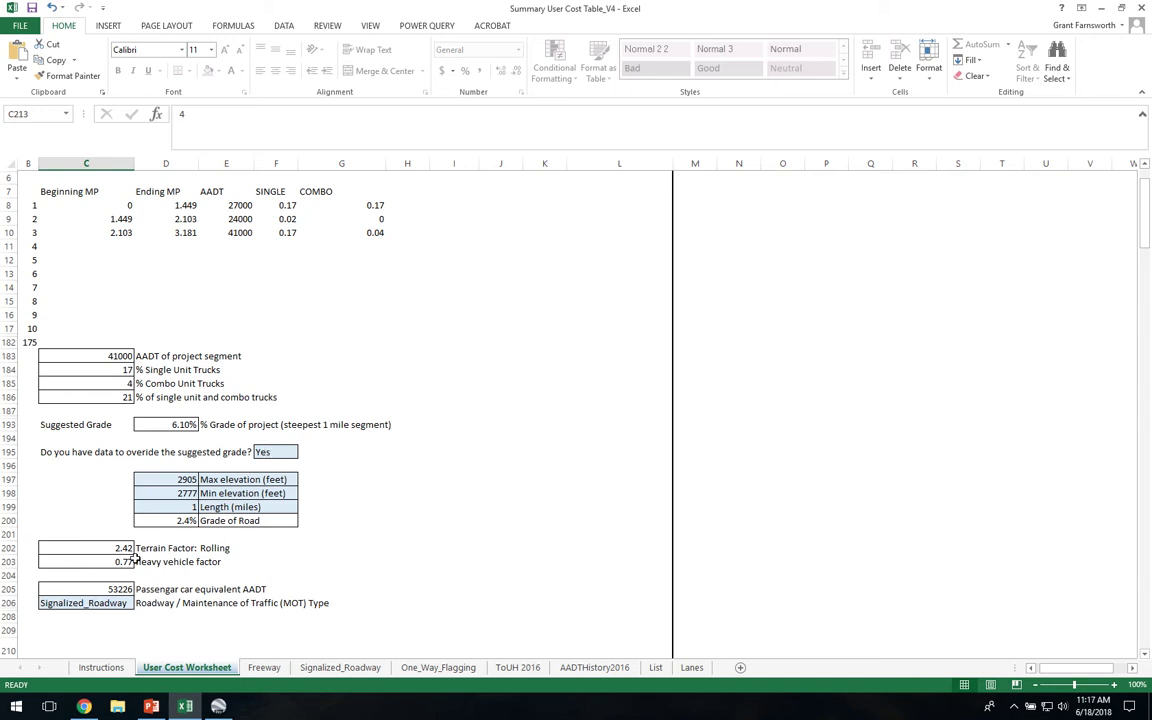
scroll(158, 589, down, 4)
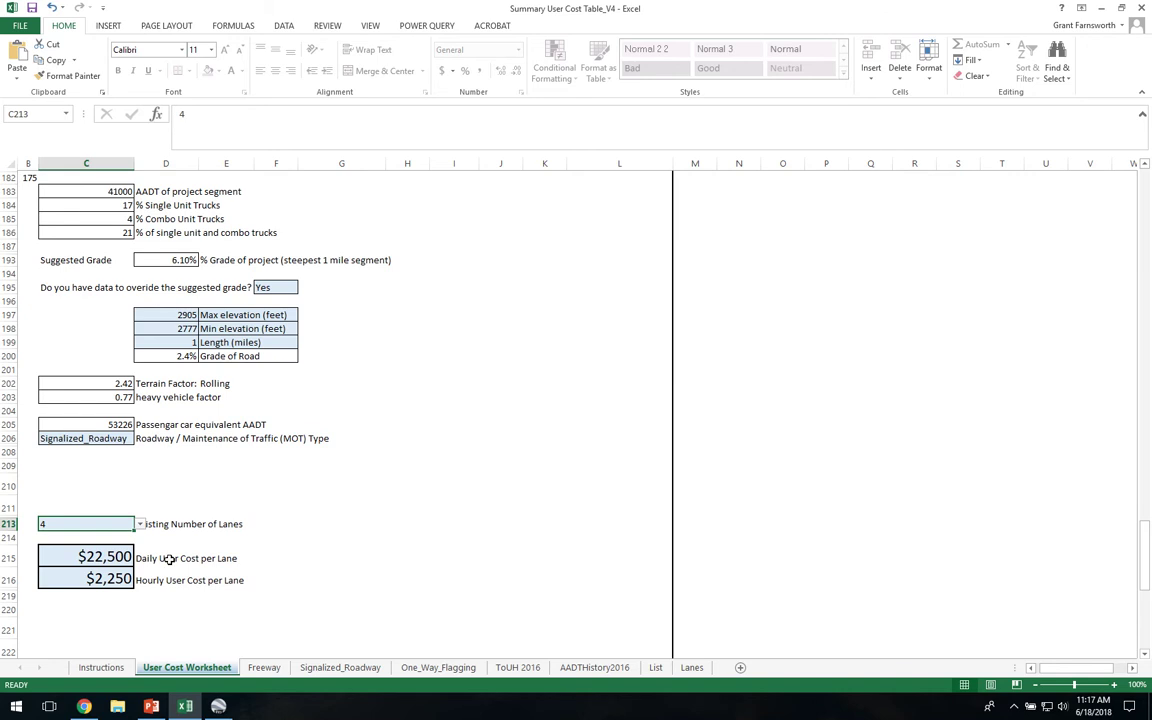
scroll(271, 374, up, 1)
click(290, 342)
click(303, 342)
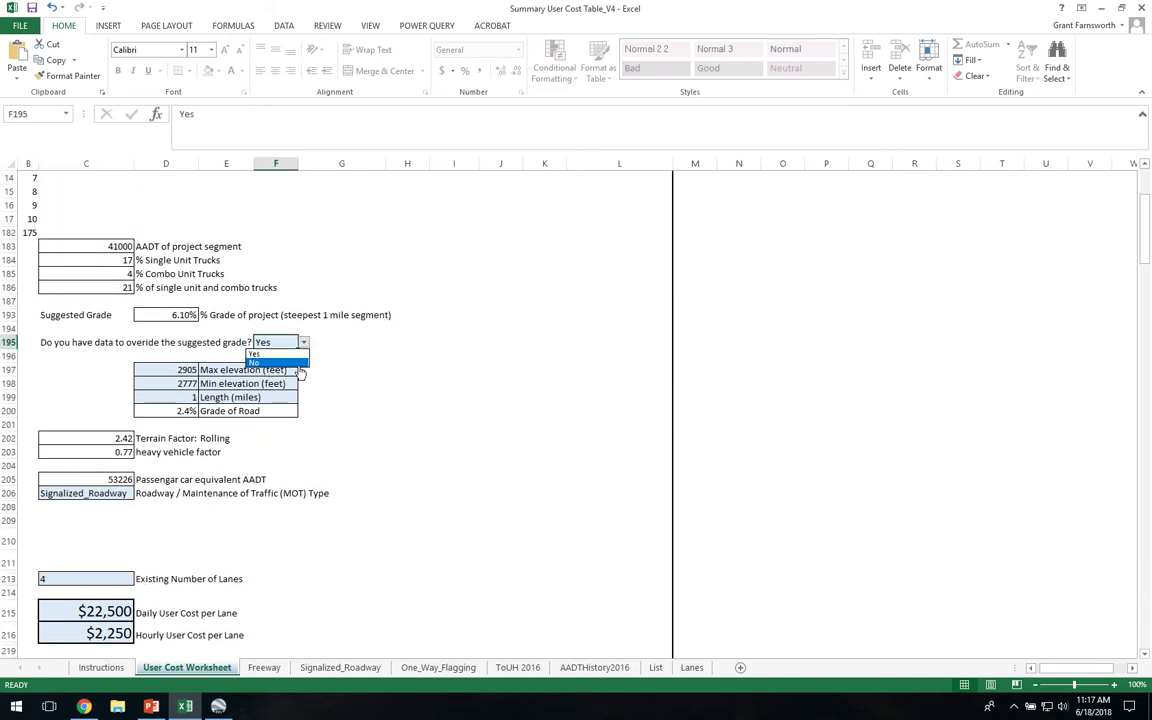
click(290, 364)
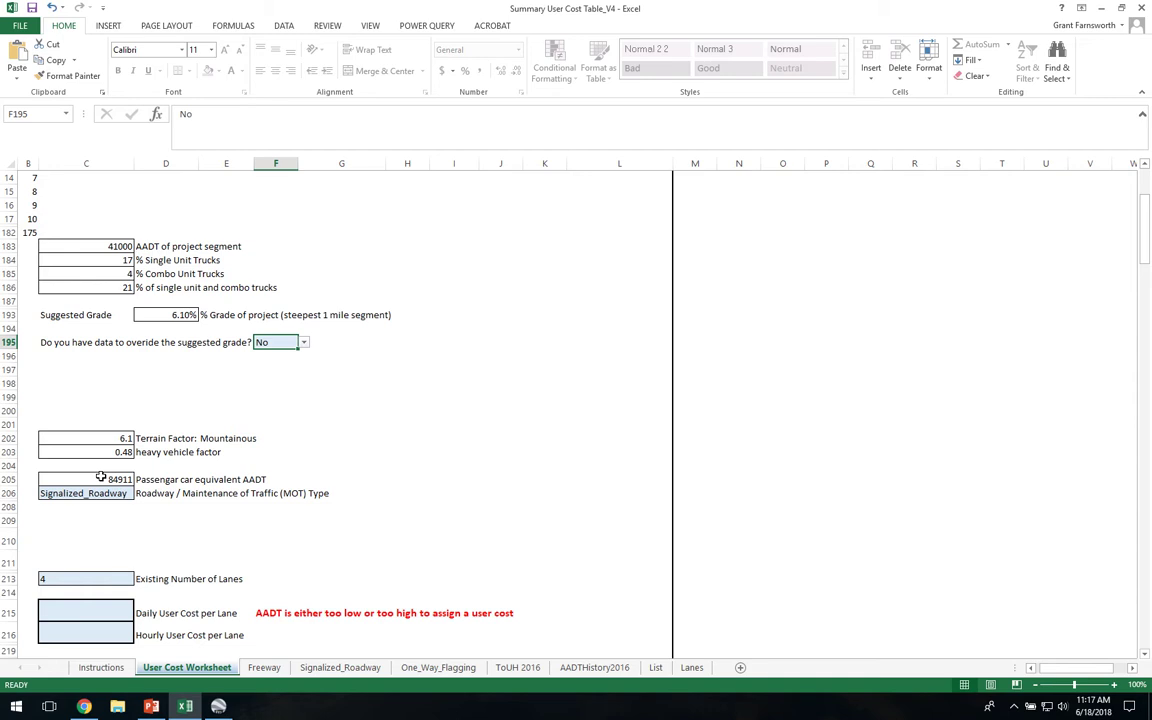
click(340, 667)
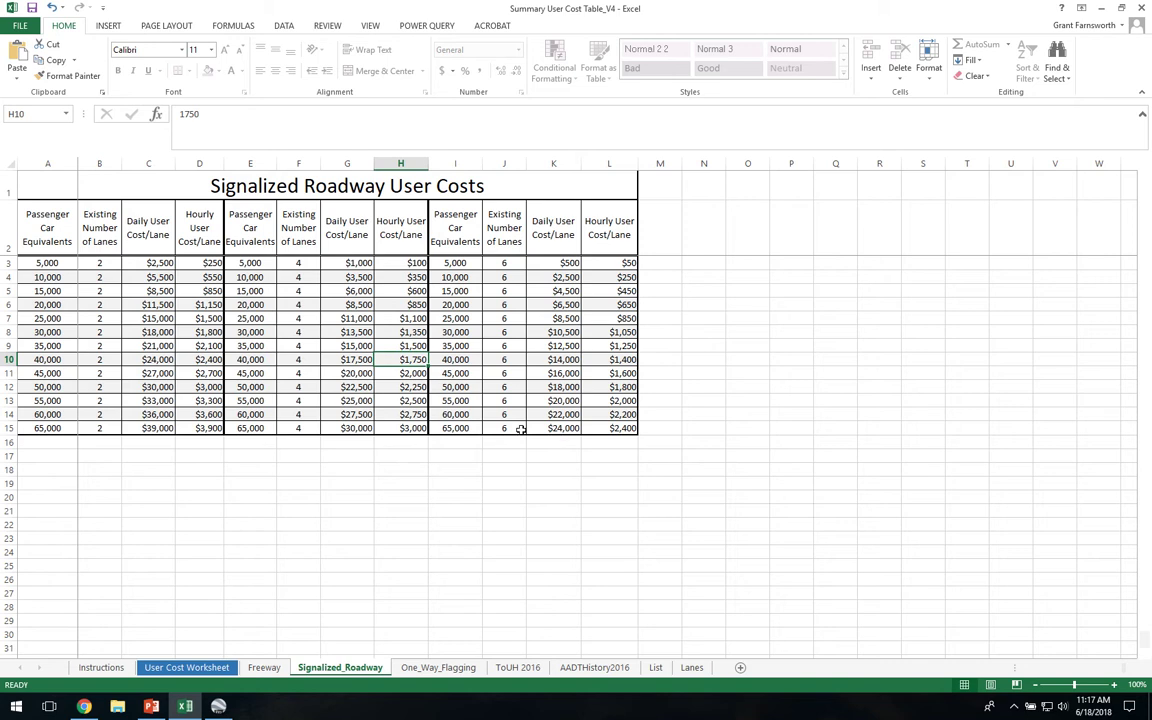
click(184, 668)
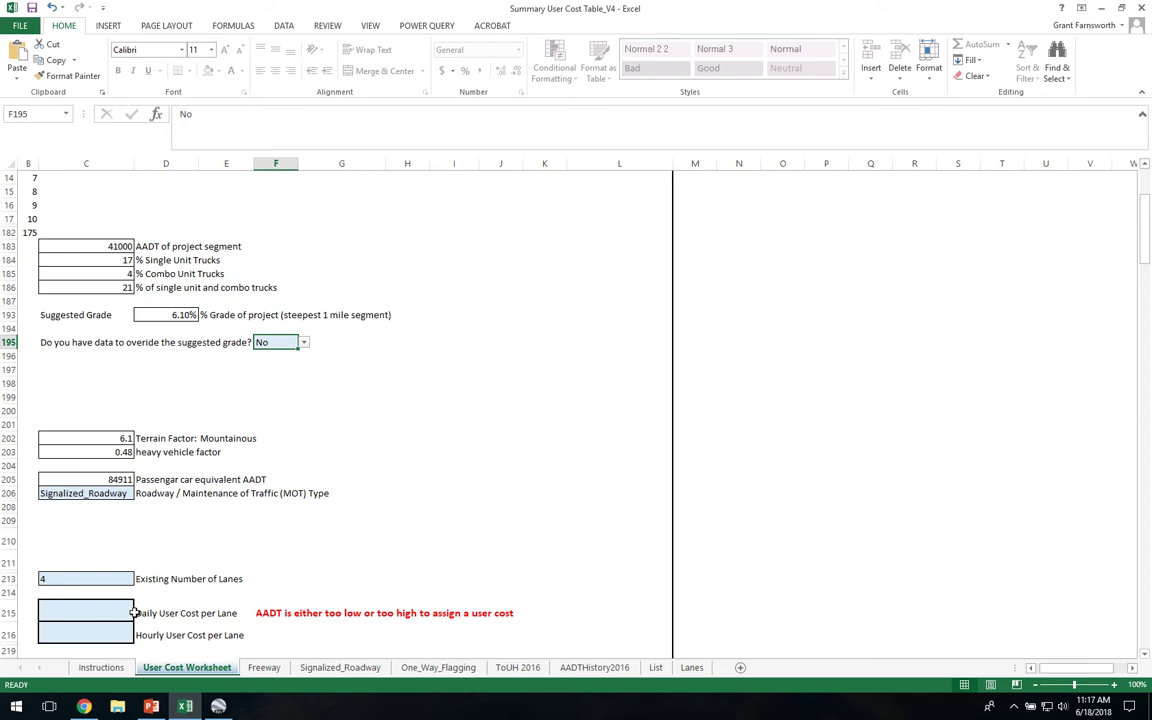
Start a new user cost calculation and select route 0040.
scroll(226, 597, up, 5)
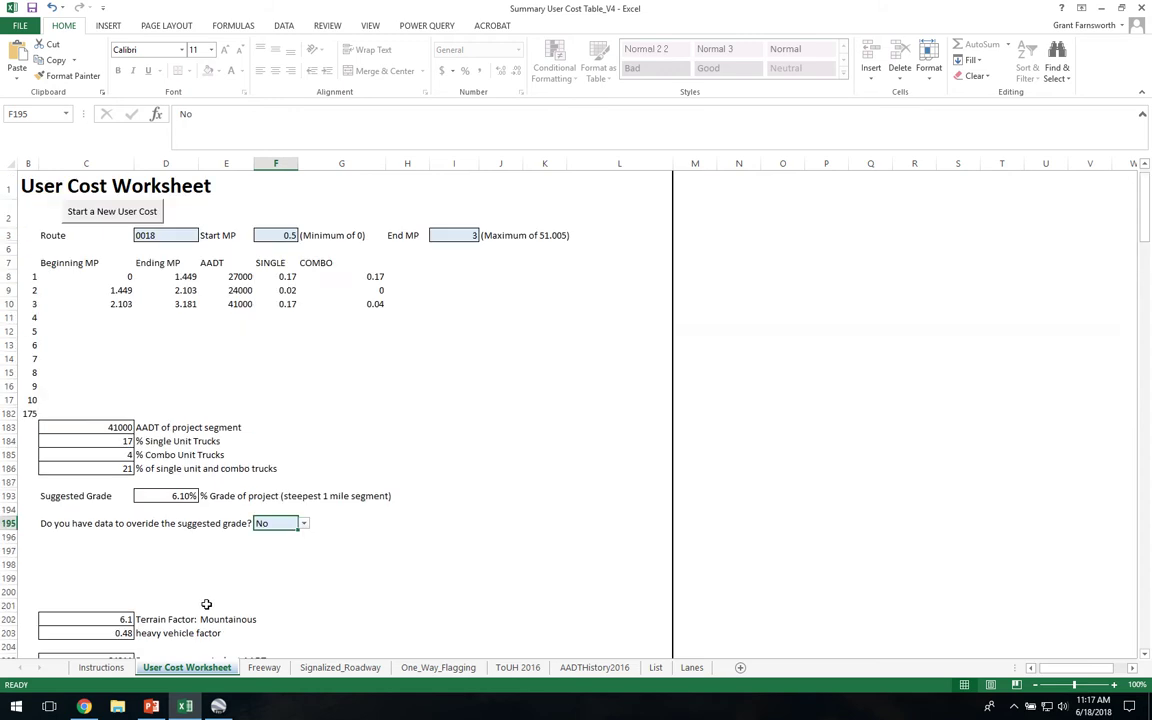
click(136, 213)
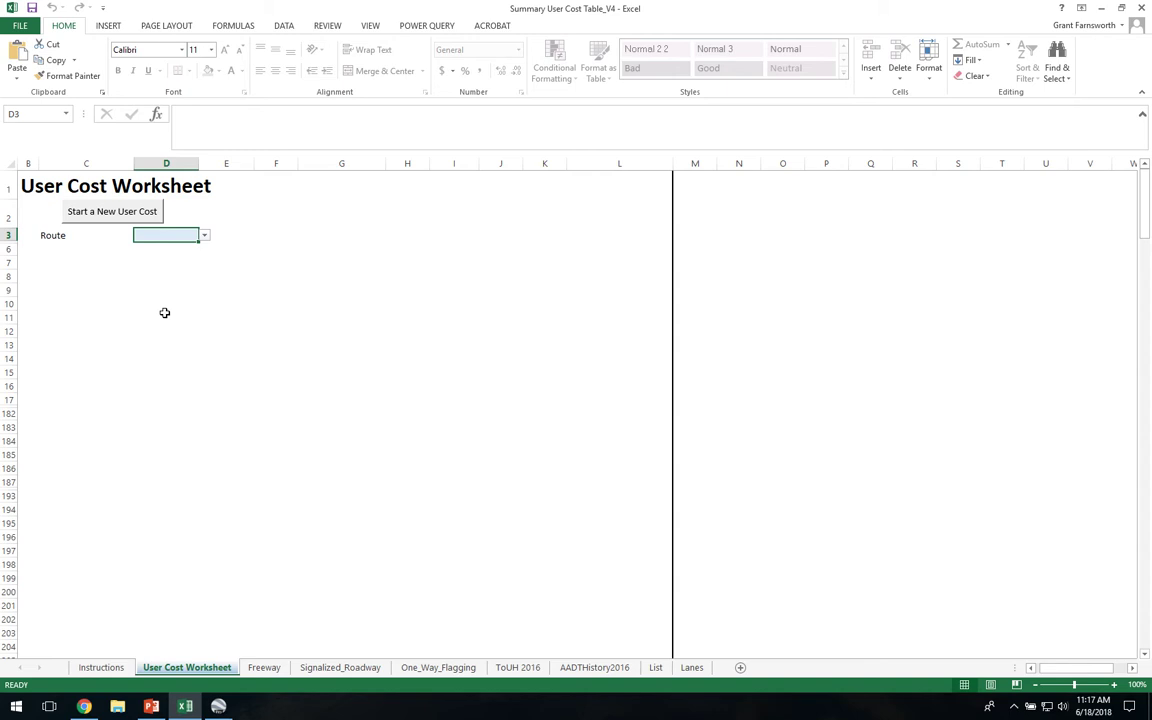
click(204, 237)
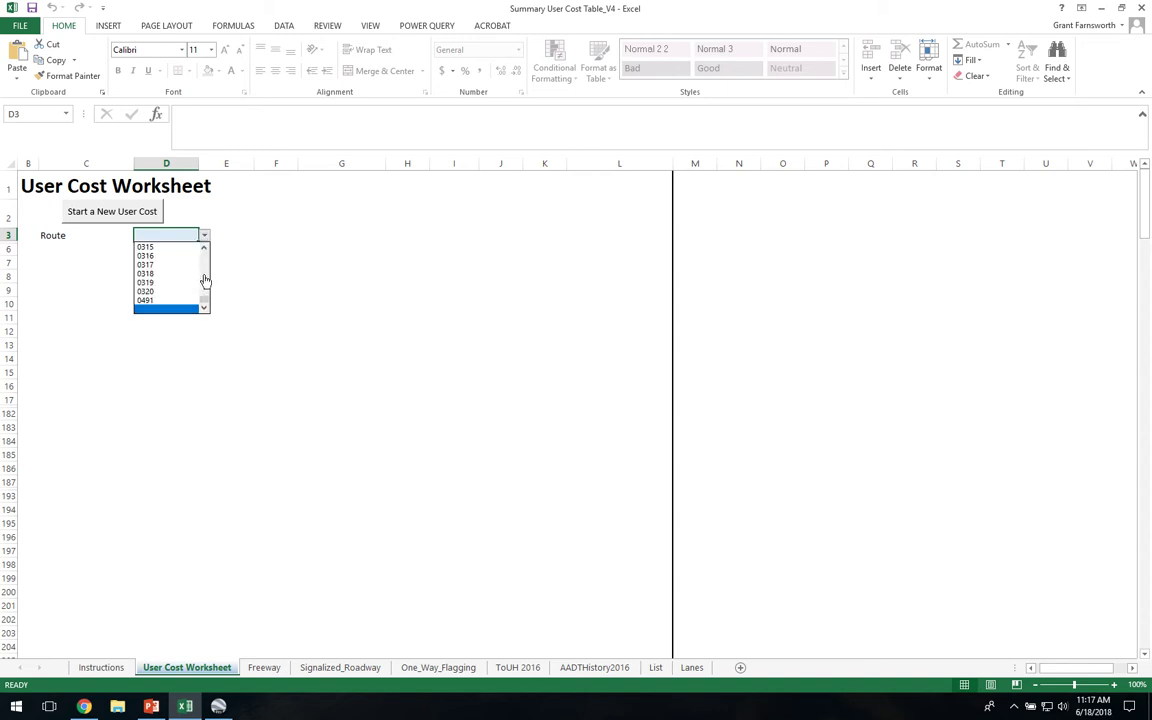
drag(206, 303, 206, 268)
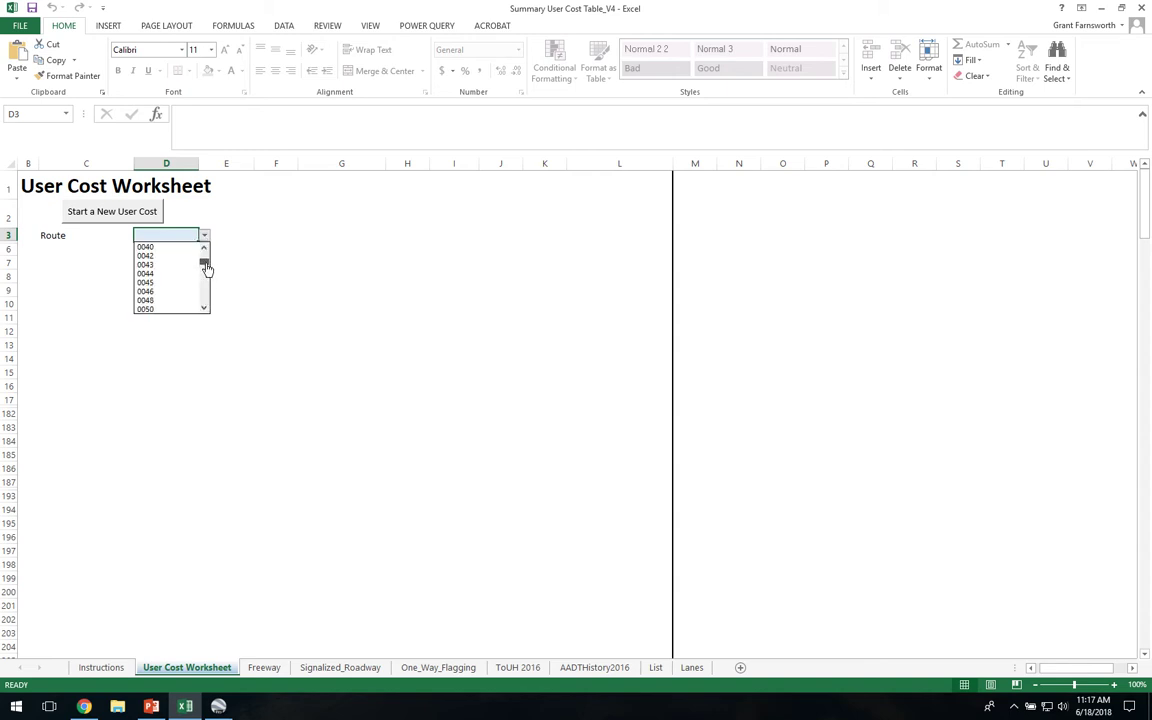
click(180, 247)
Enter 121.7 as the start milepost and 125.8 as the end milepost for route 0040.
click(261, 236)
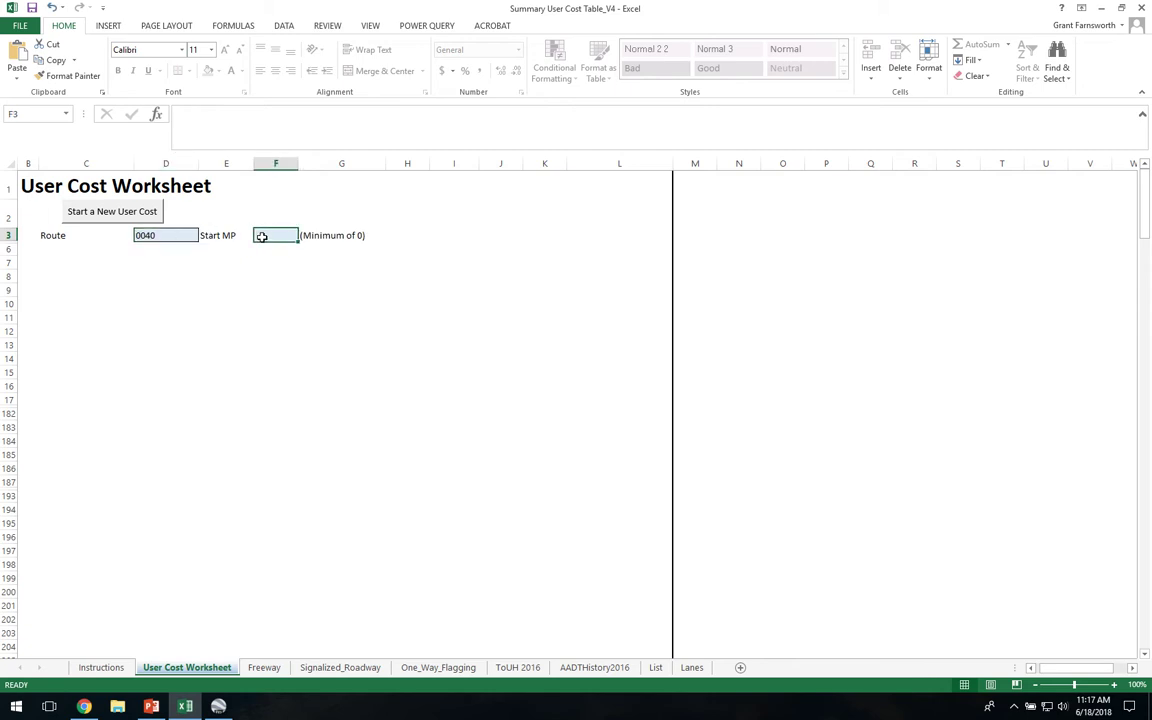
text(1)
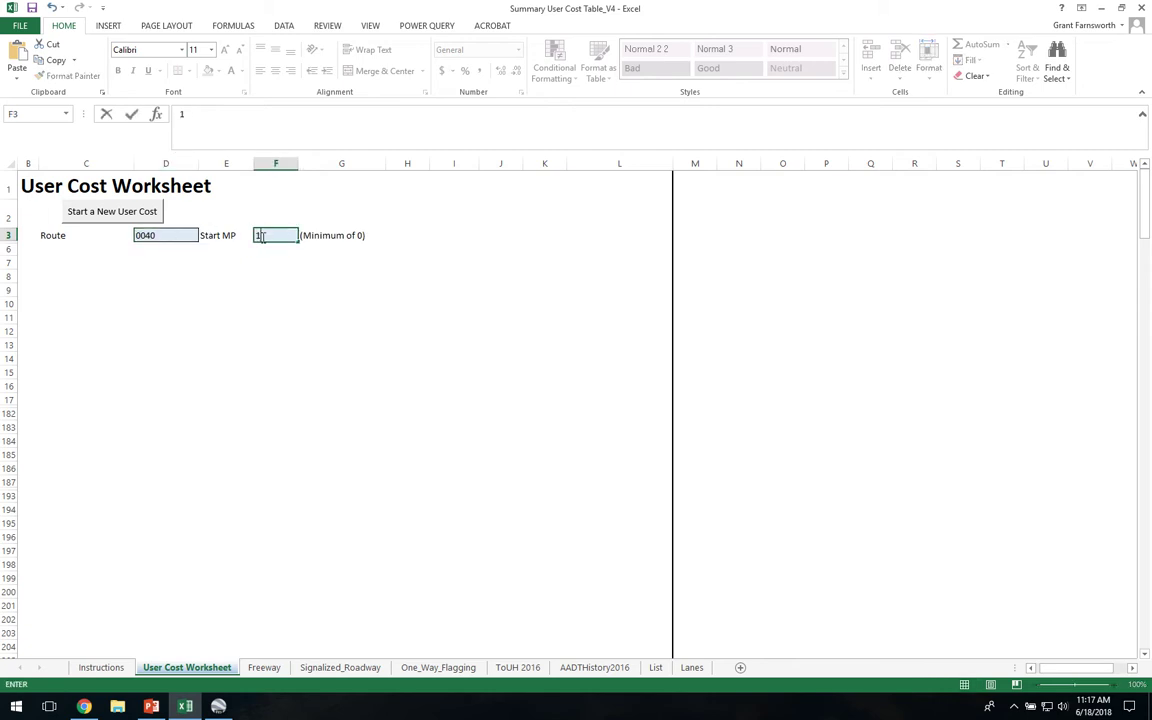
text(21.7)
key(Return)
text(125.8)
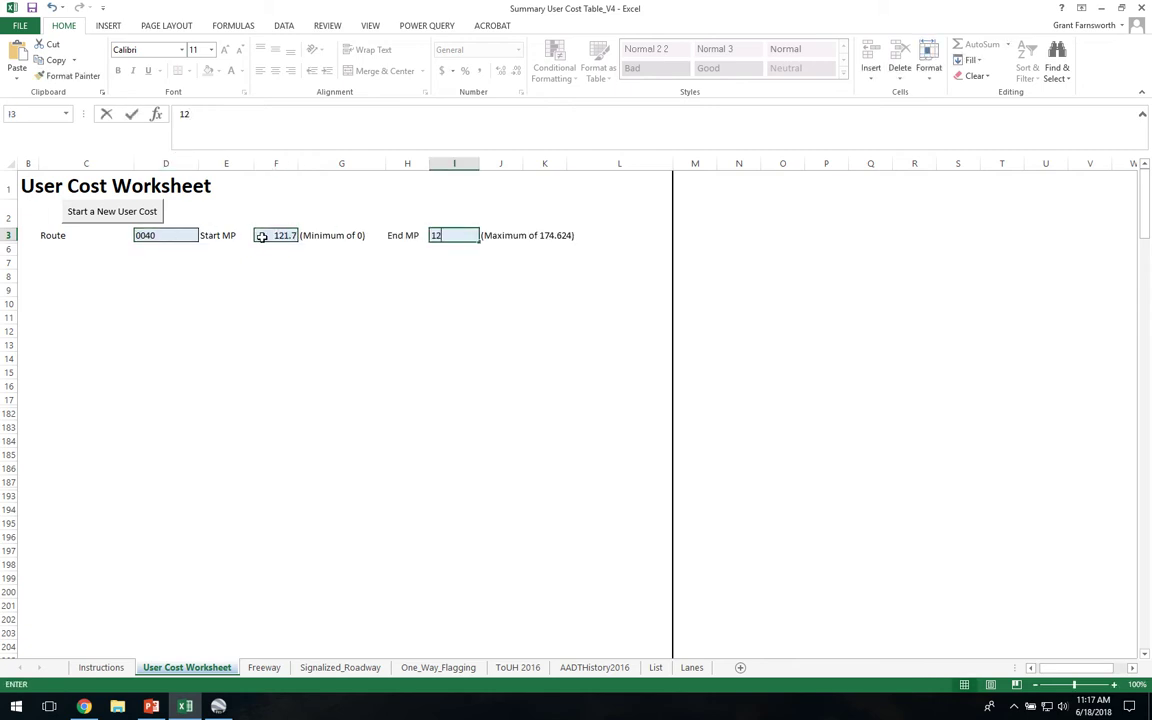
key(Return)
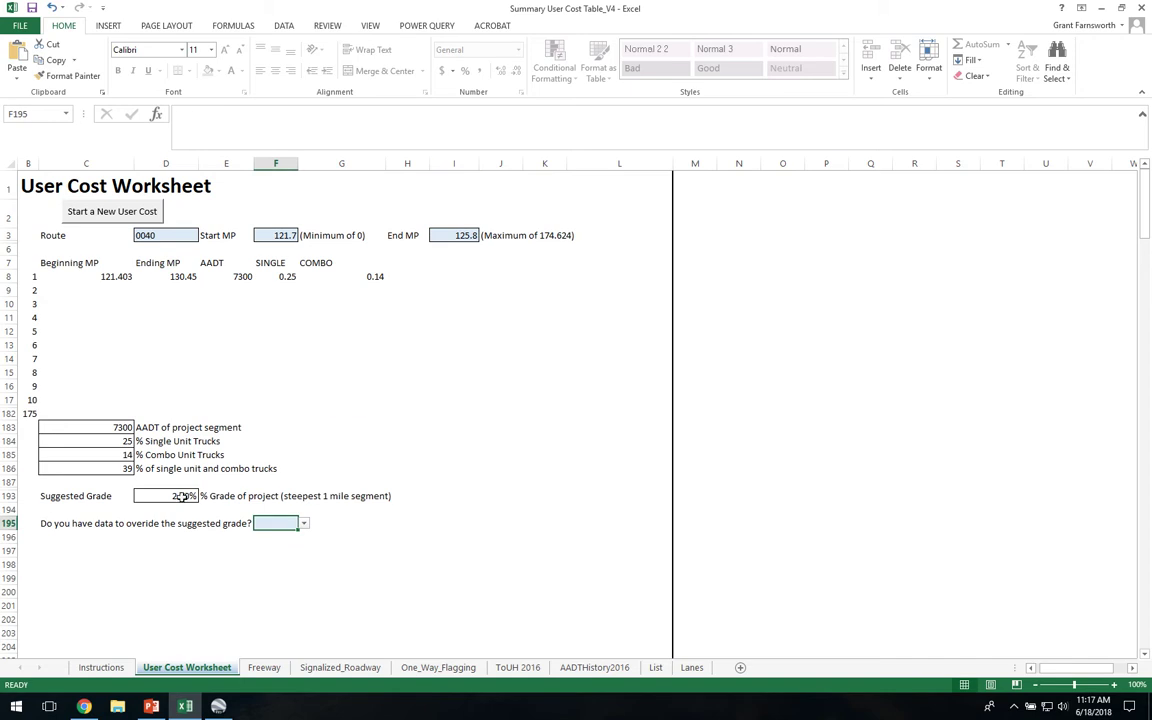
Set the answer to No for having data to override the suggested grade.
click(303, 523)
click(262, 535)
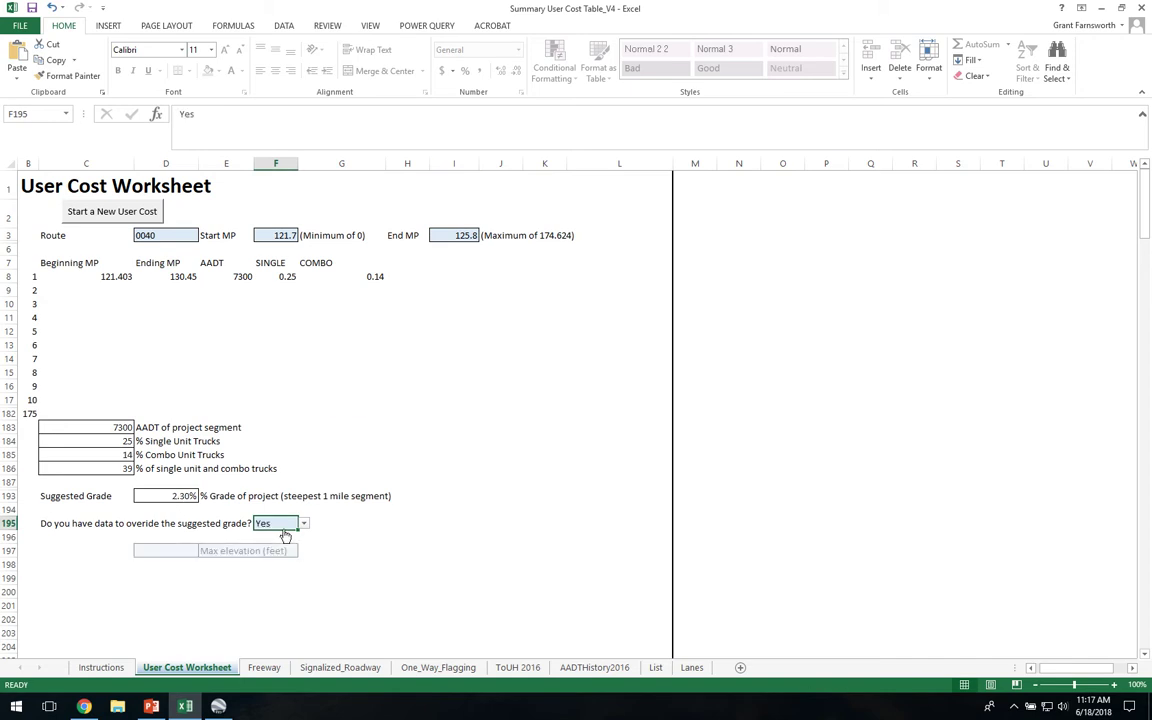
click(303, 523)
click(276, 543)
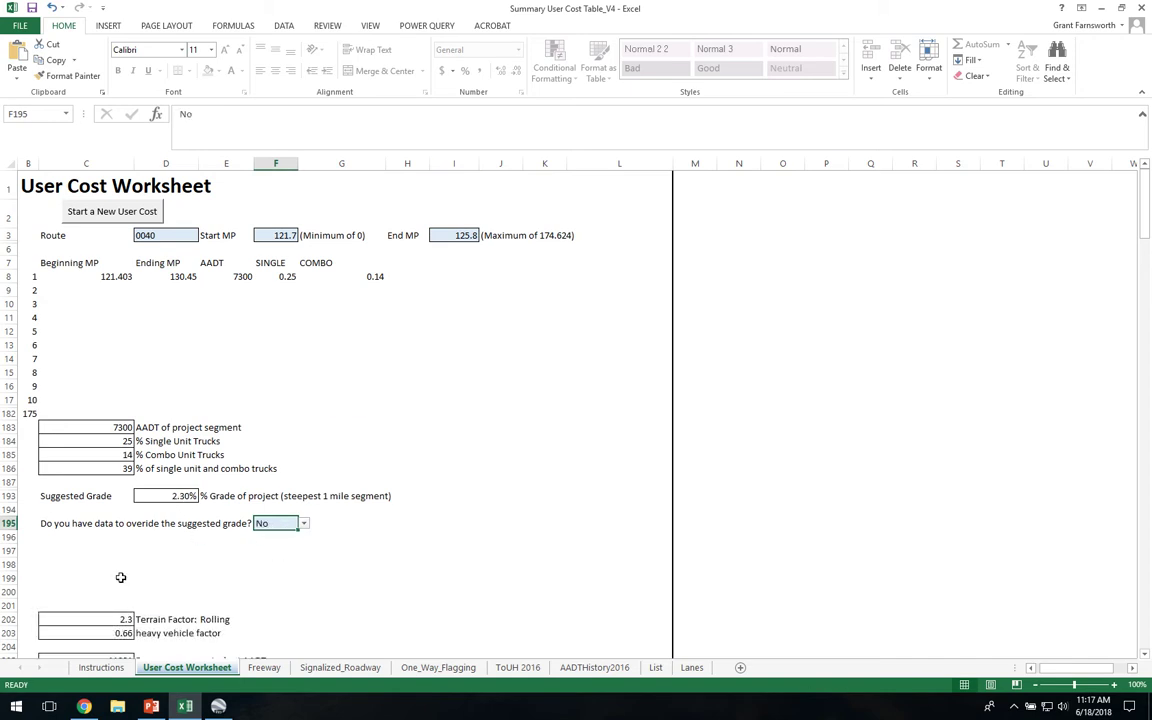
Set the Roadway / Maintenance of Traffic (MOT) Type to One_Way_Flagging.
scroll(124, 576, down, 4)
click(116, 520)
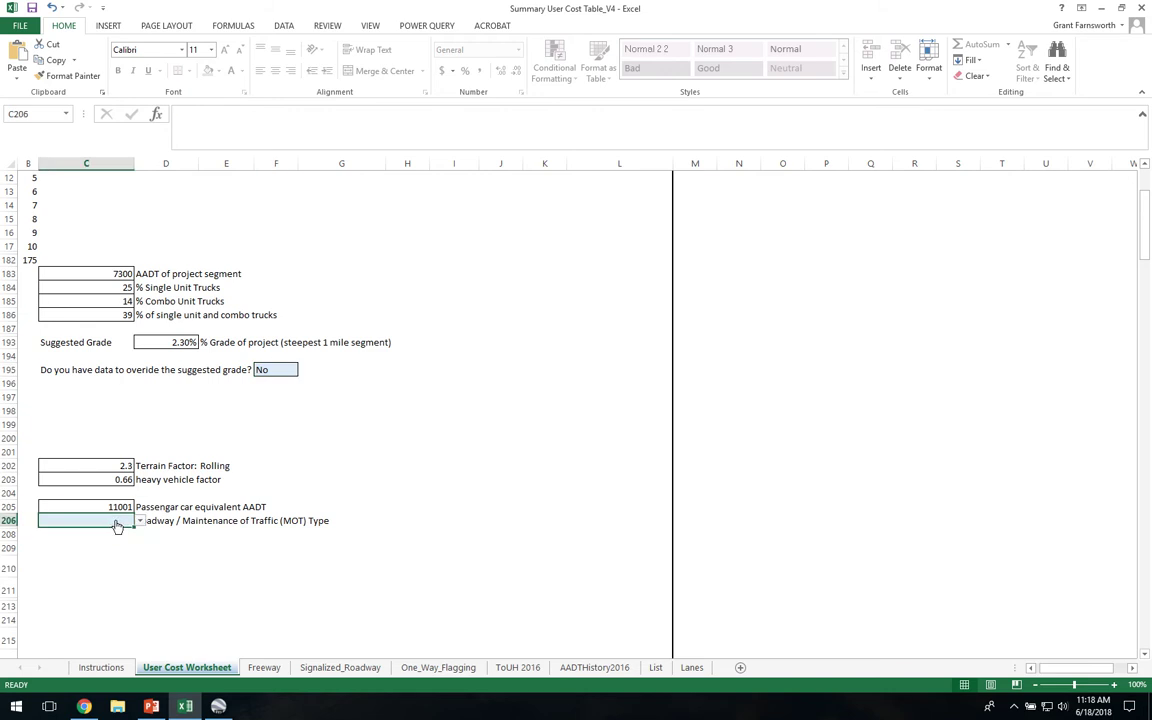
click(140, 521)
click(112, 550)
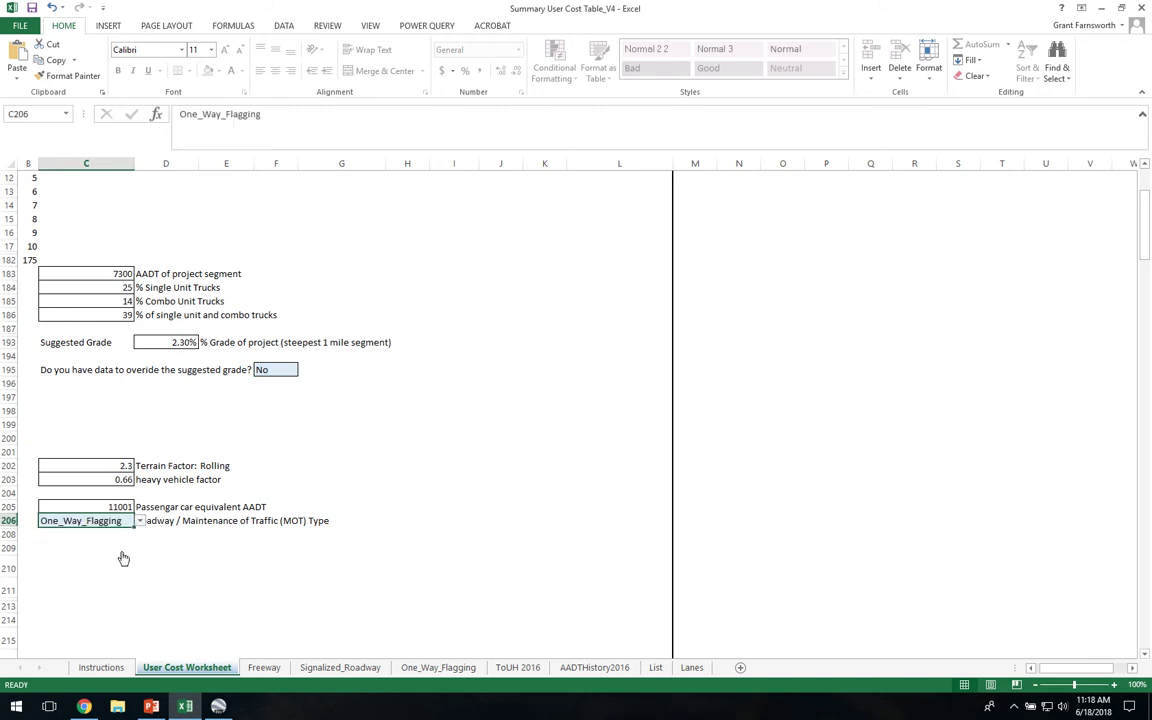
Set the Segment Length to Half_Mile and view the daily and hourly user cost per lane.
scroll(197, 501, down, 2)
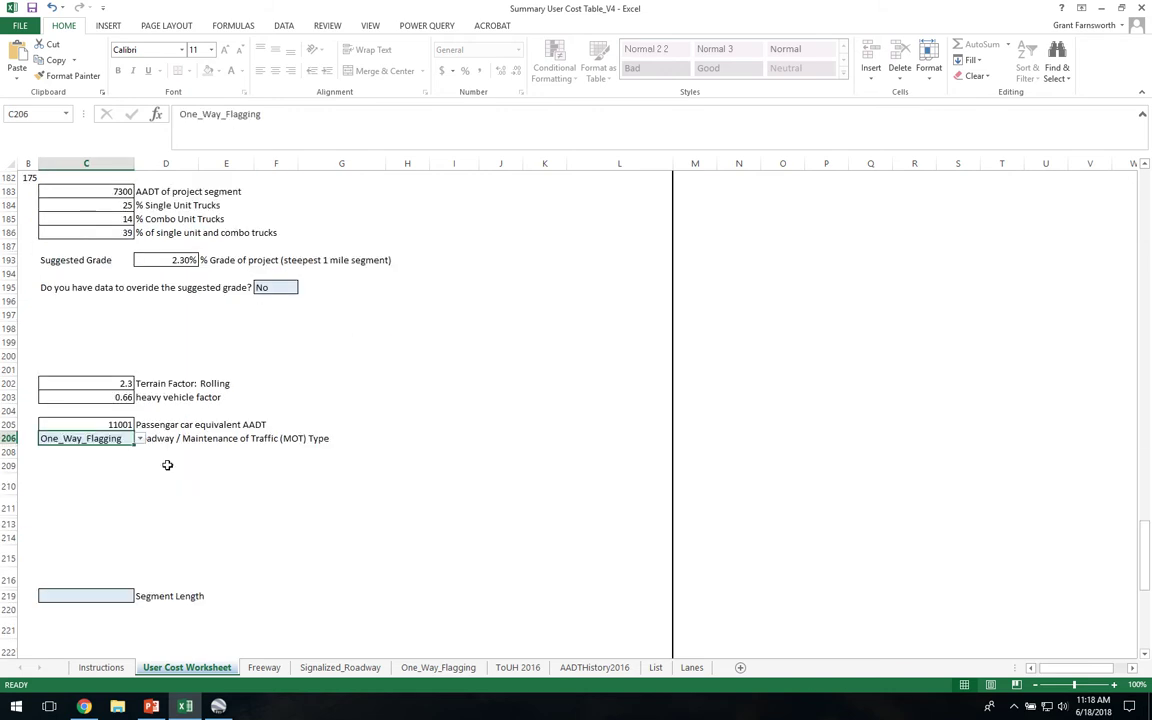
click(105, 596)
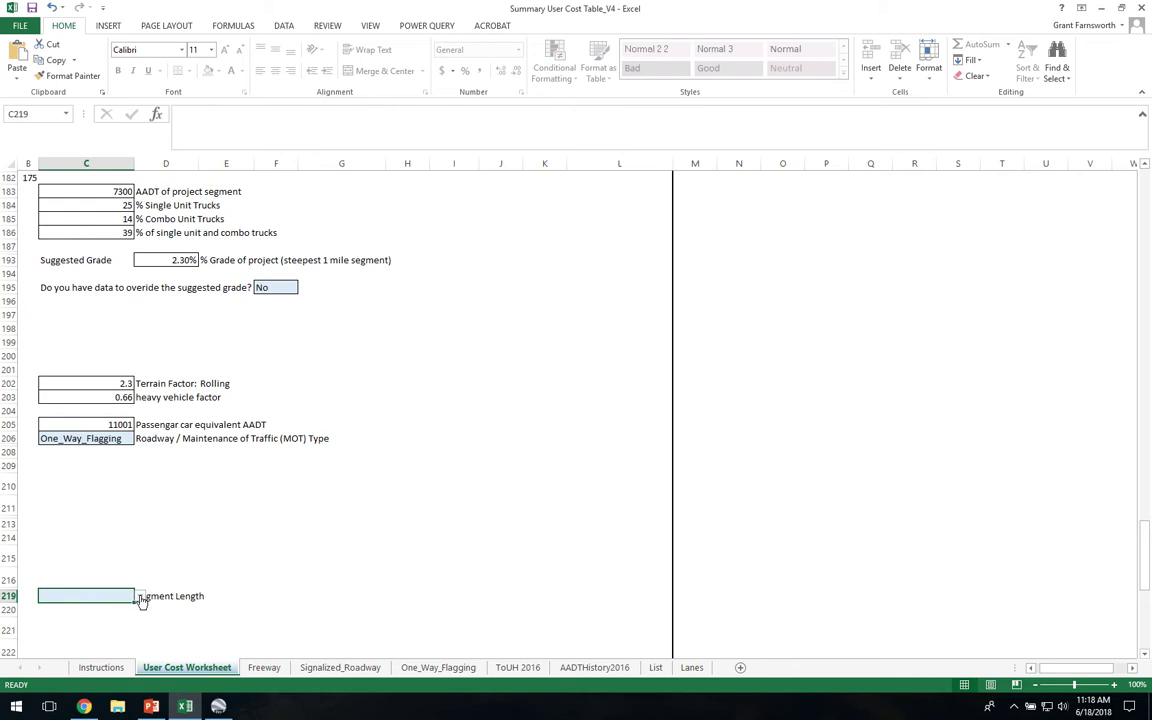
click(140, 596)
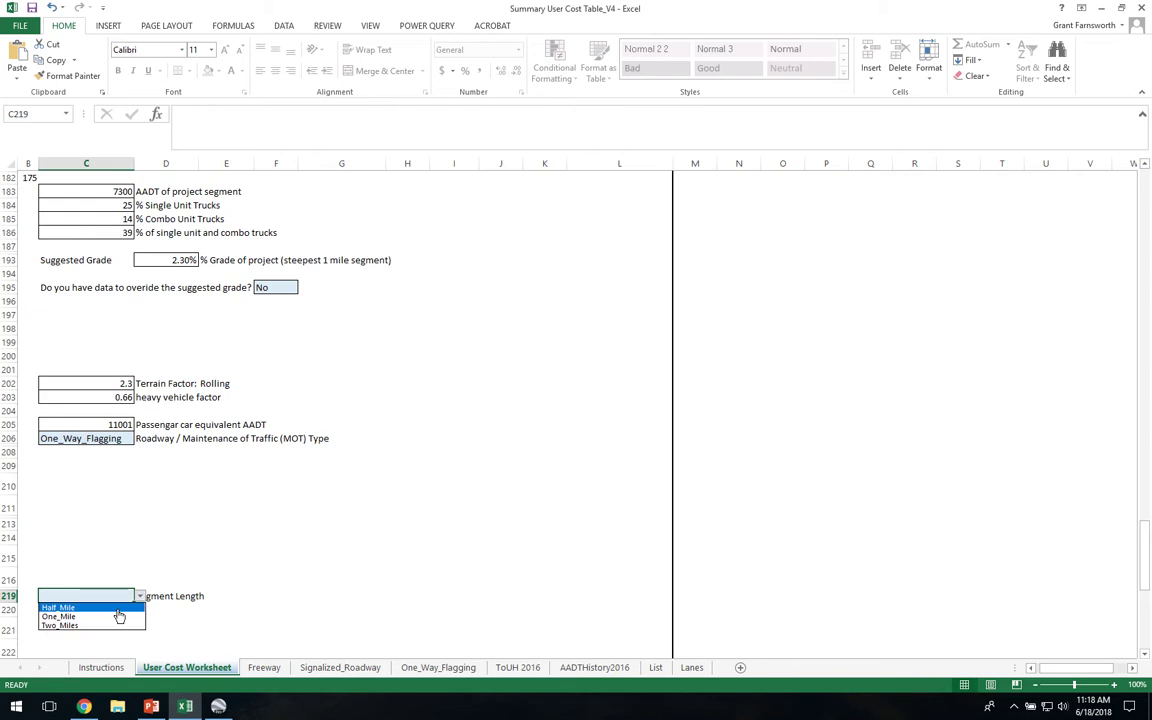
click(118, 609)
scroll(170, 565, down, 2)
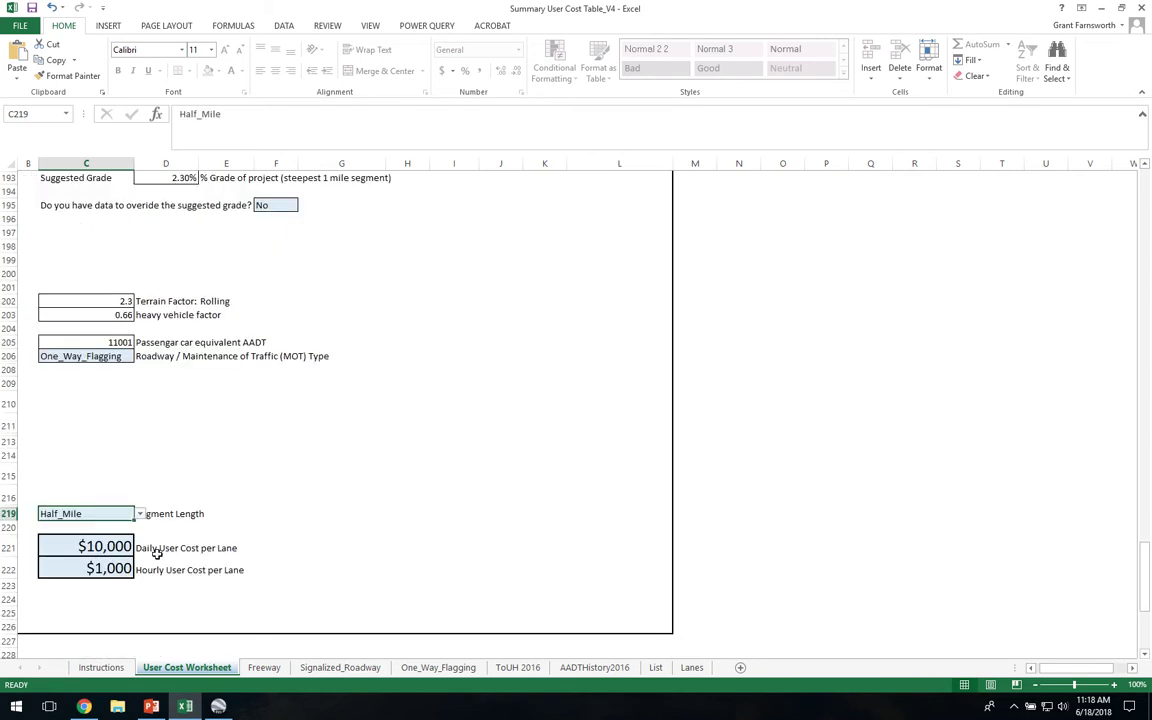
Compare the user costs for segment lengths One_Mile and Two_Miles, then set the Segment Length back to Half_Mile.
click(140, 515)
click(107, 536)
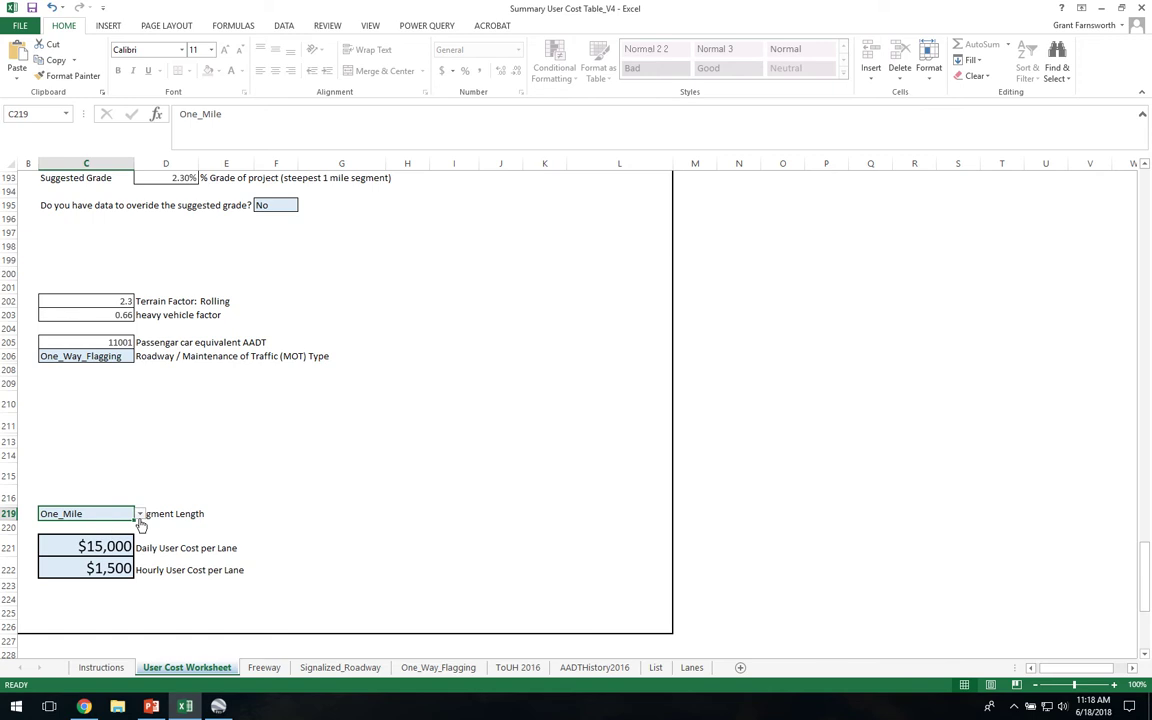
click(141, 514)
click(90, 542)
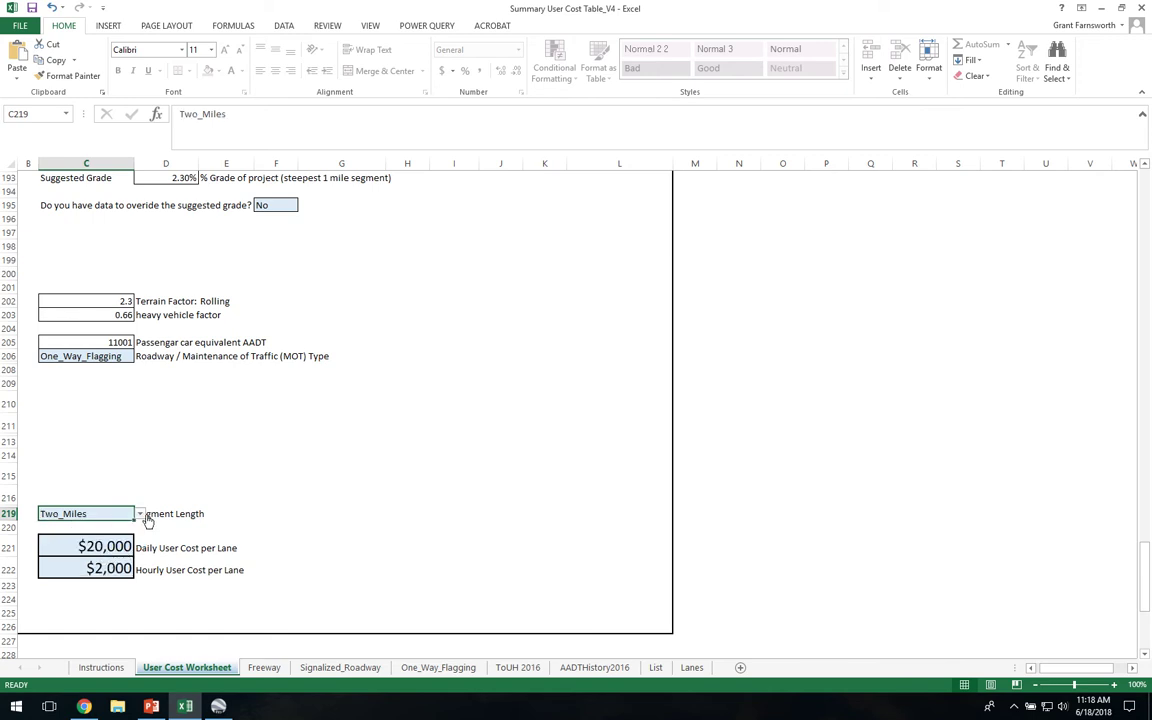
click(141, 514)
click(110, 525)
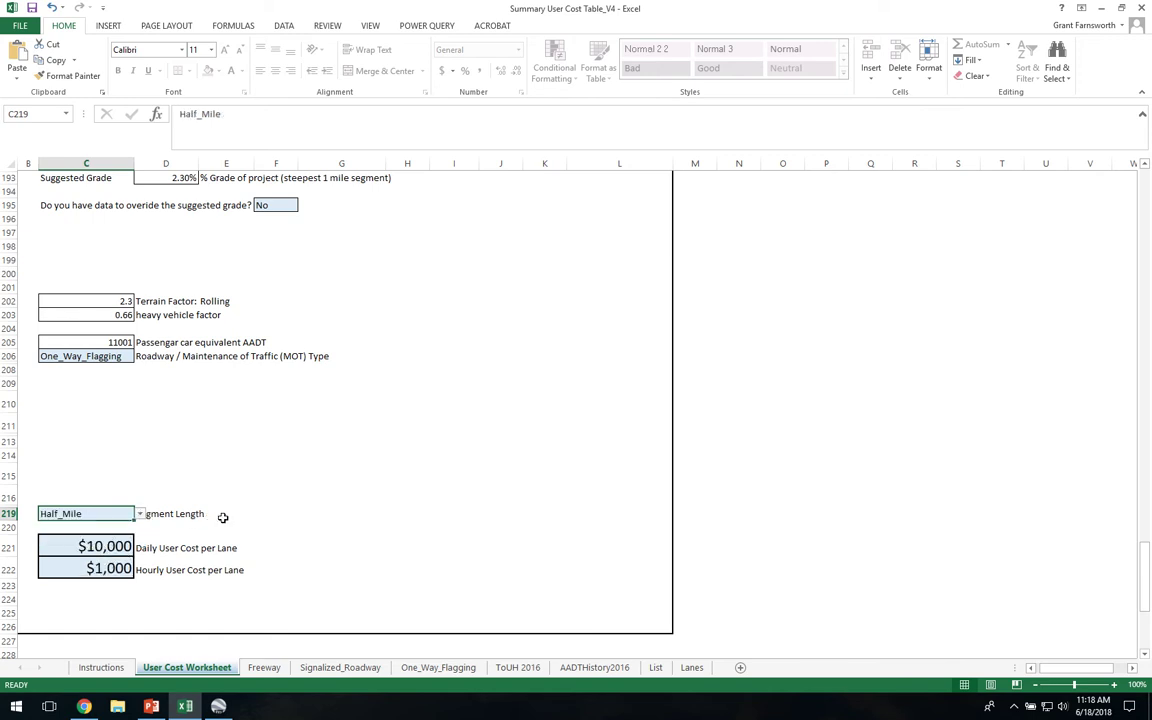
Review the Full Road Closures steps on the Instructions sheet, including determining the approved detour route.
scroll(177, 569, up, 7)
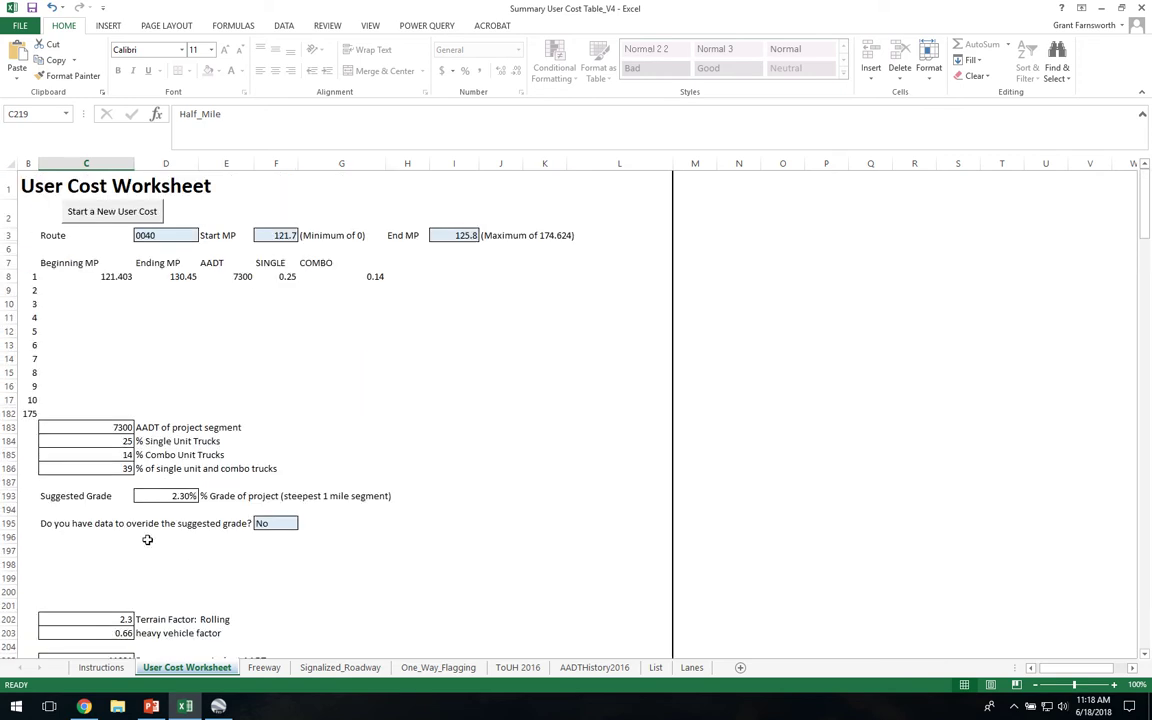
click(104, 668)
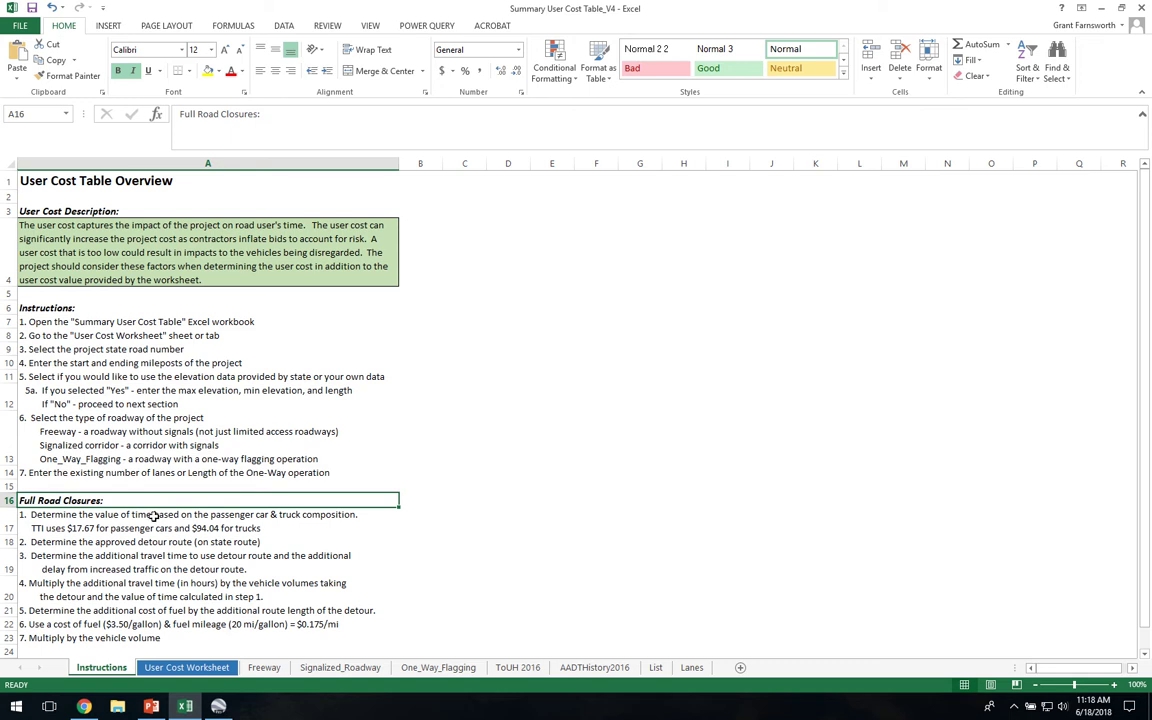
click(107, 543)
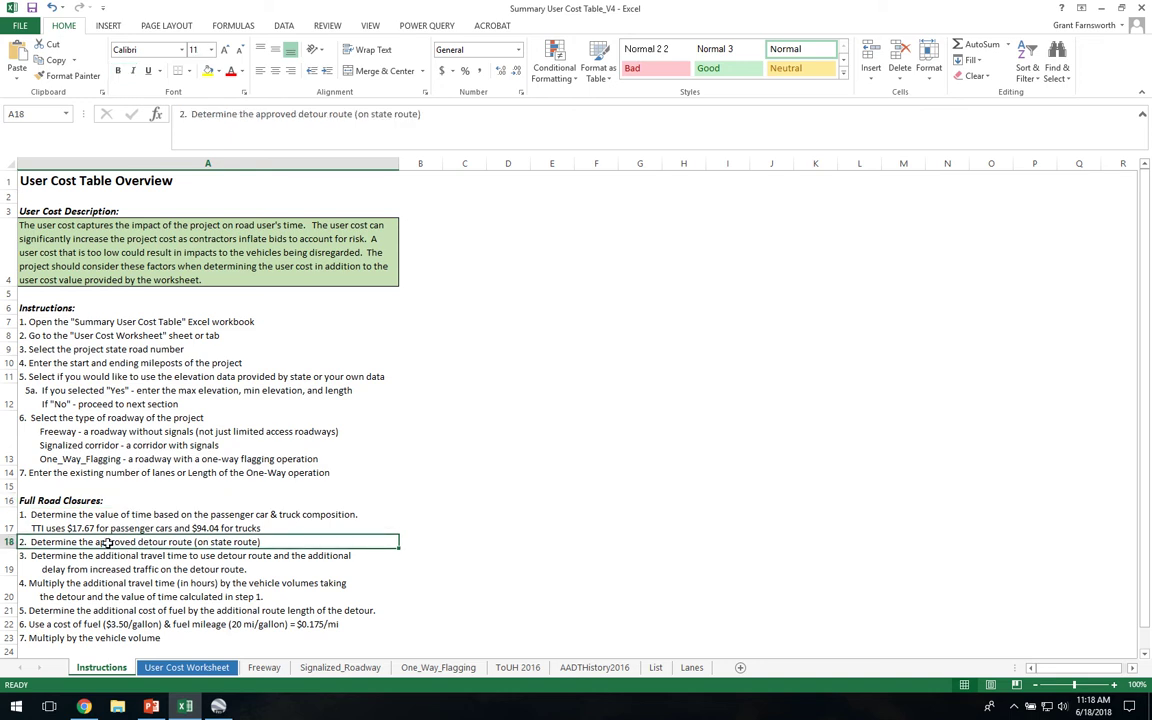
Switch to Google Maps in Chrome and search for Honeyville, UT.
click(84, 706)
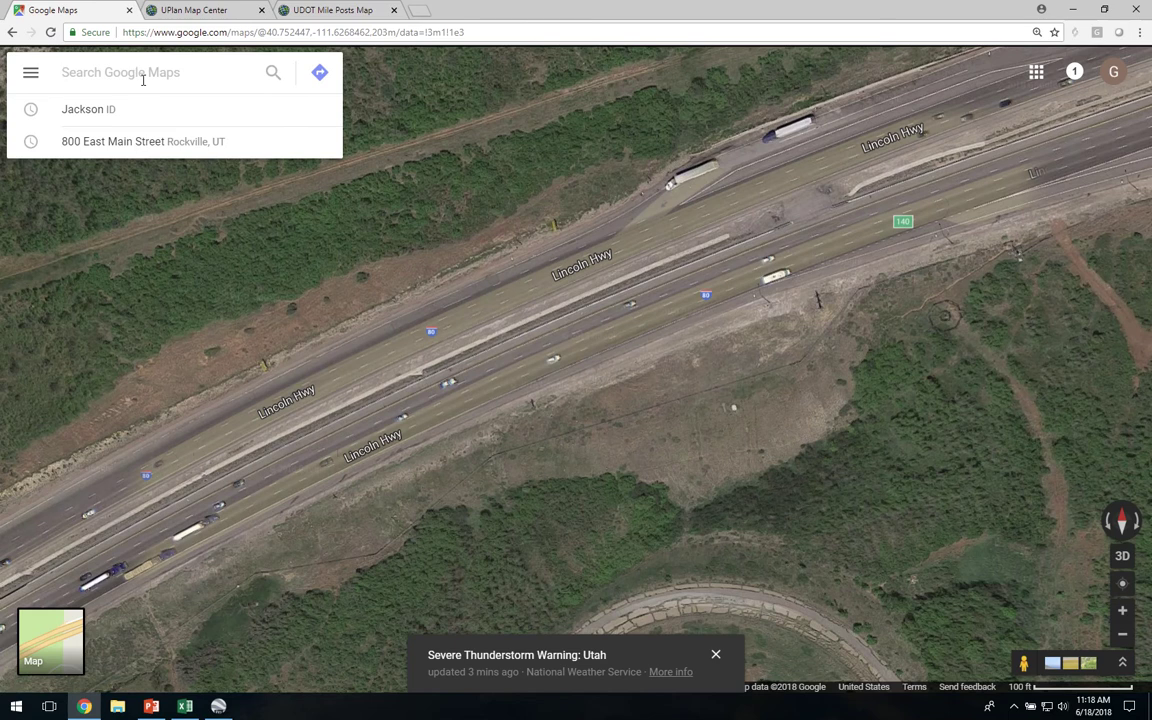
text(honeyw)
key(BackSpace)
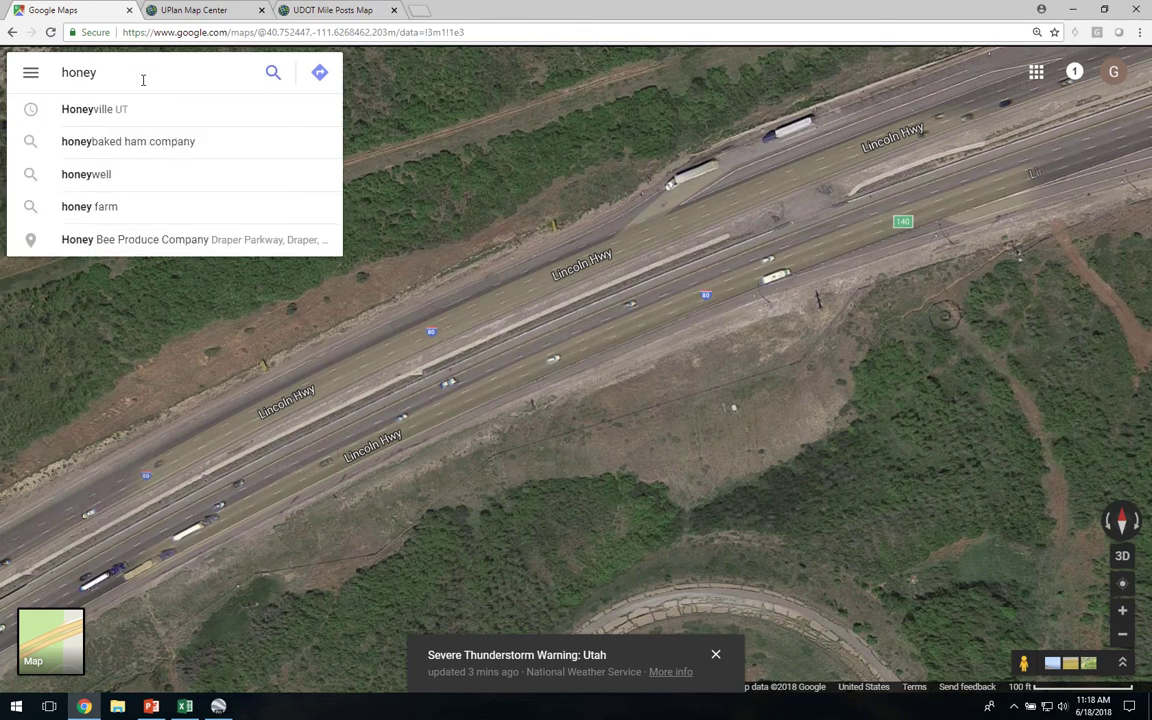
key(Down)
key(Return)
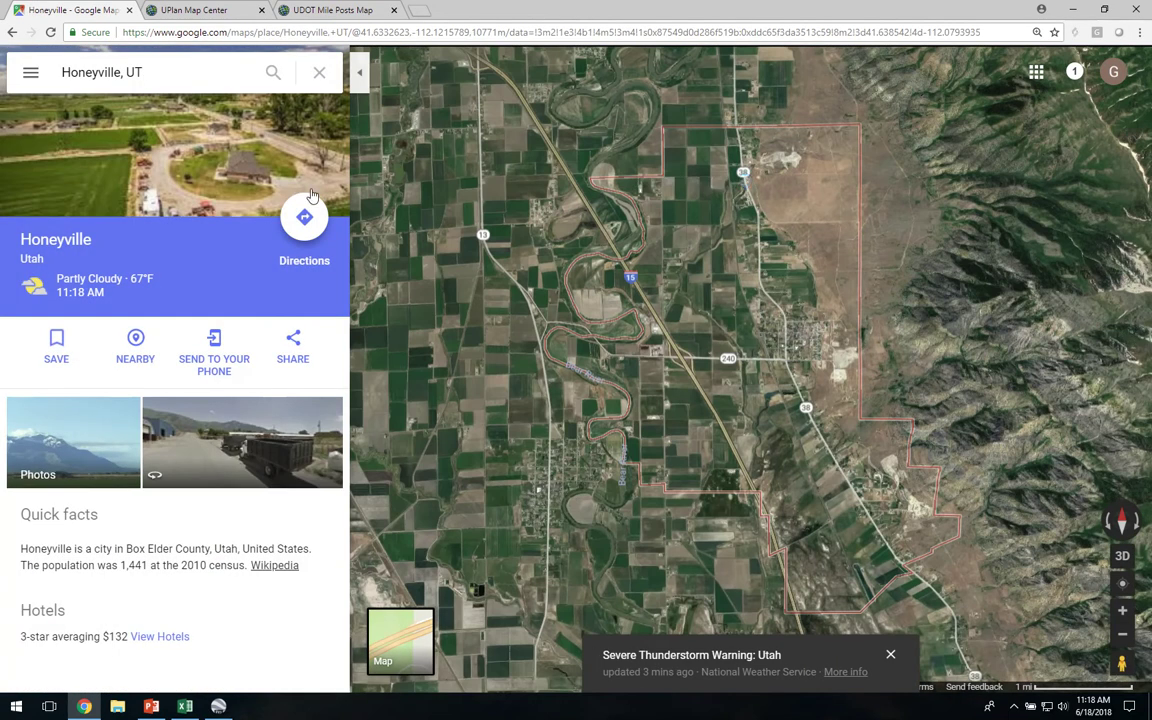
Change from satellite imagery to the road map and examine I-15 and the parallel state routes between Tremonton, Honeyville and Brigham City.
click(392, 632)
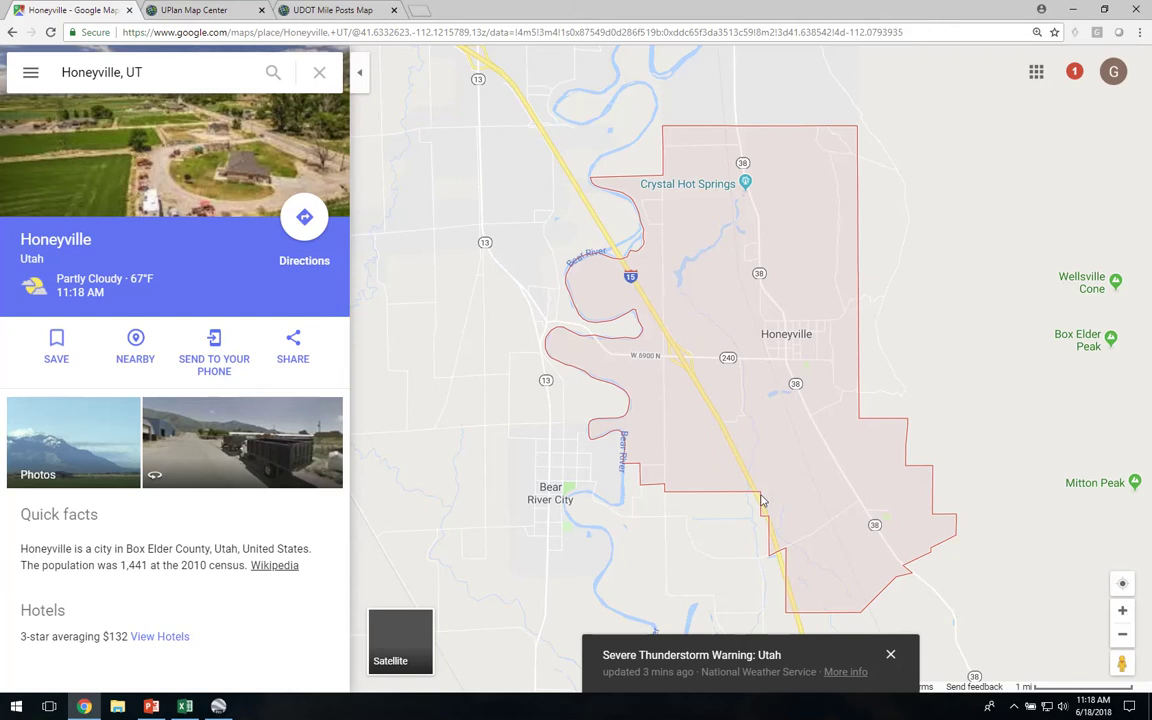
drag(762, 500, 627, 245)
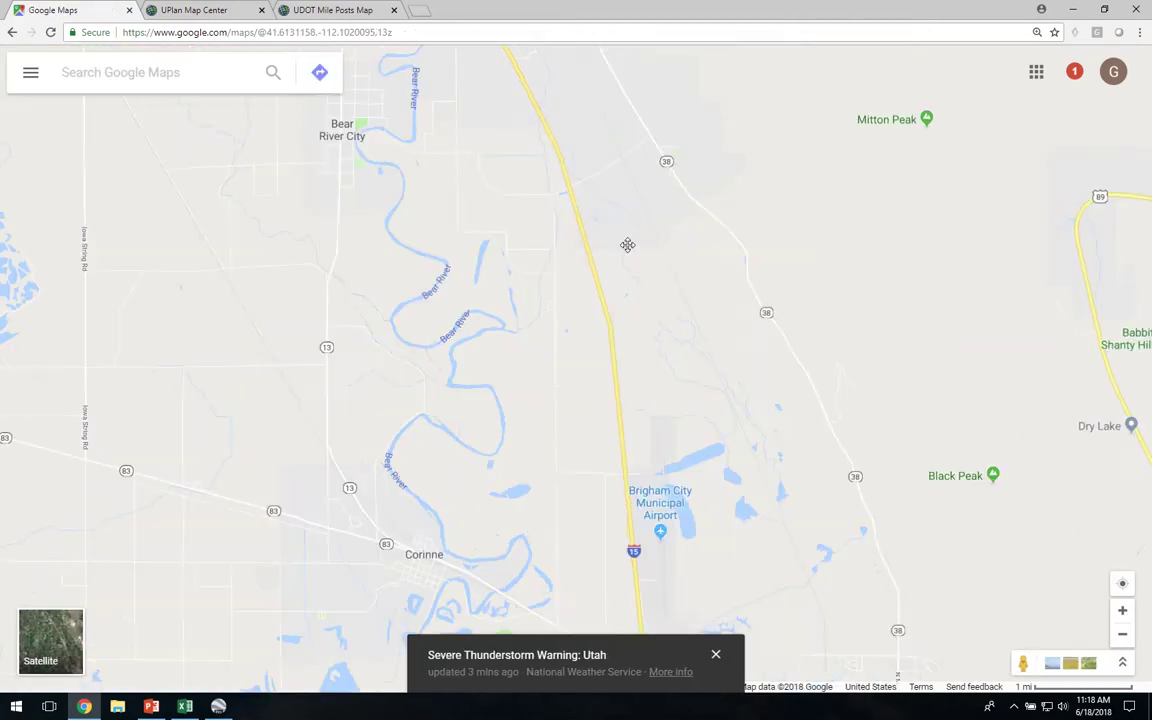
scroll(586, 339, down, 5)
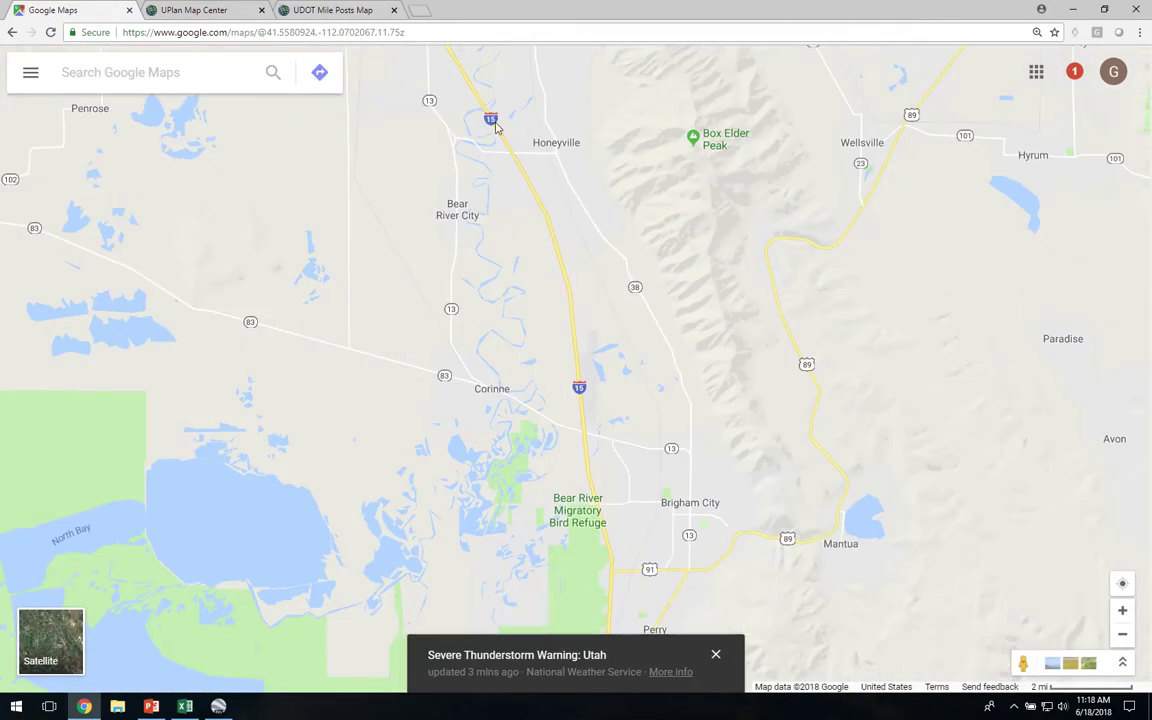
drag(495, 125, 430, 348)
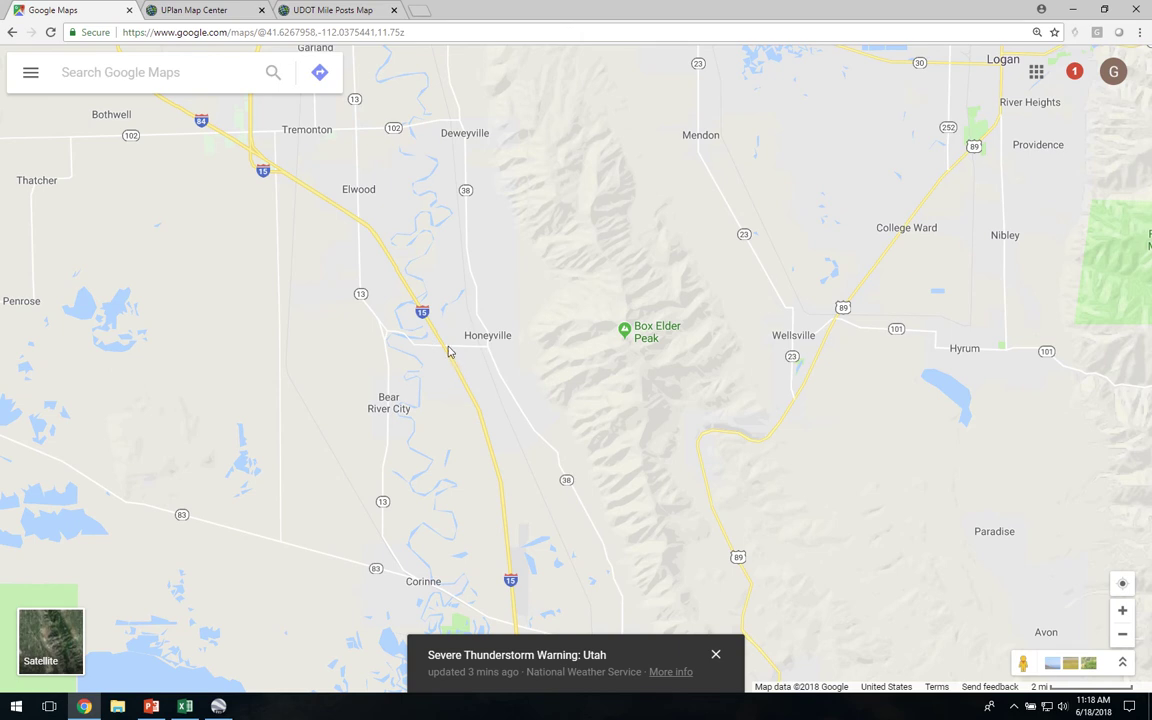
Get driving directions along W 6900 N from just west of I-15 to a point east of it toward Honeyville.
scroll(443, 346, up, 8)
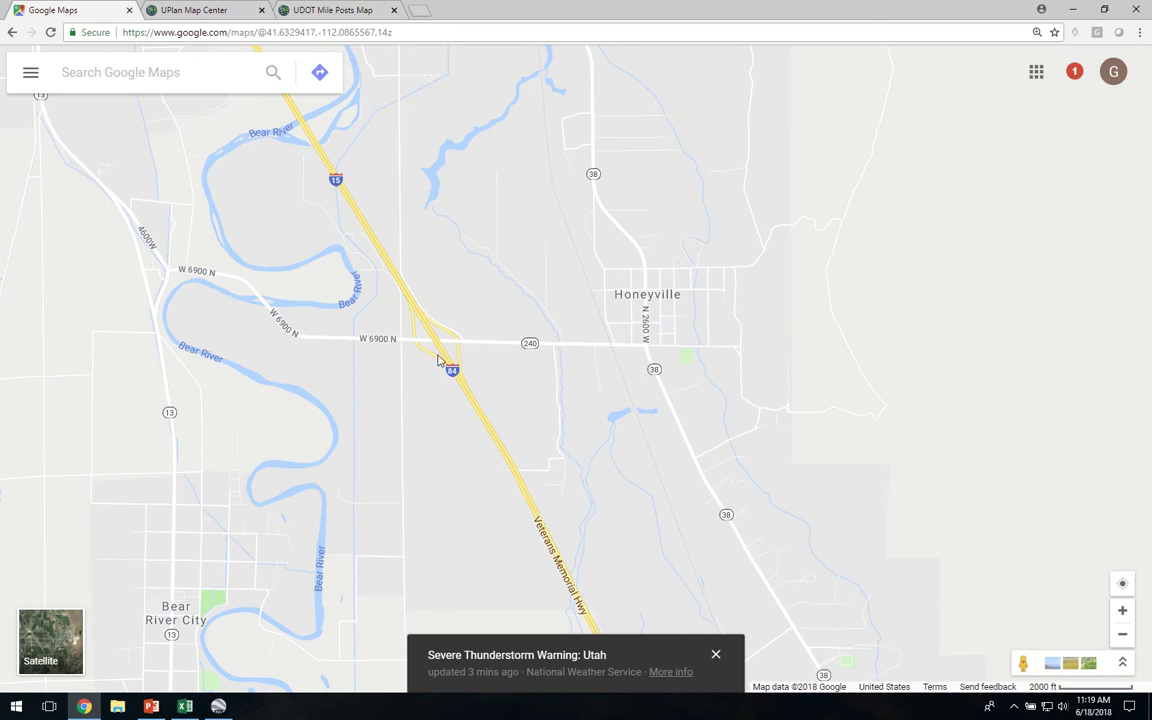
right_click(330, 342)
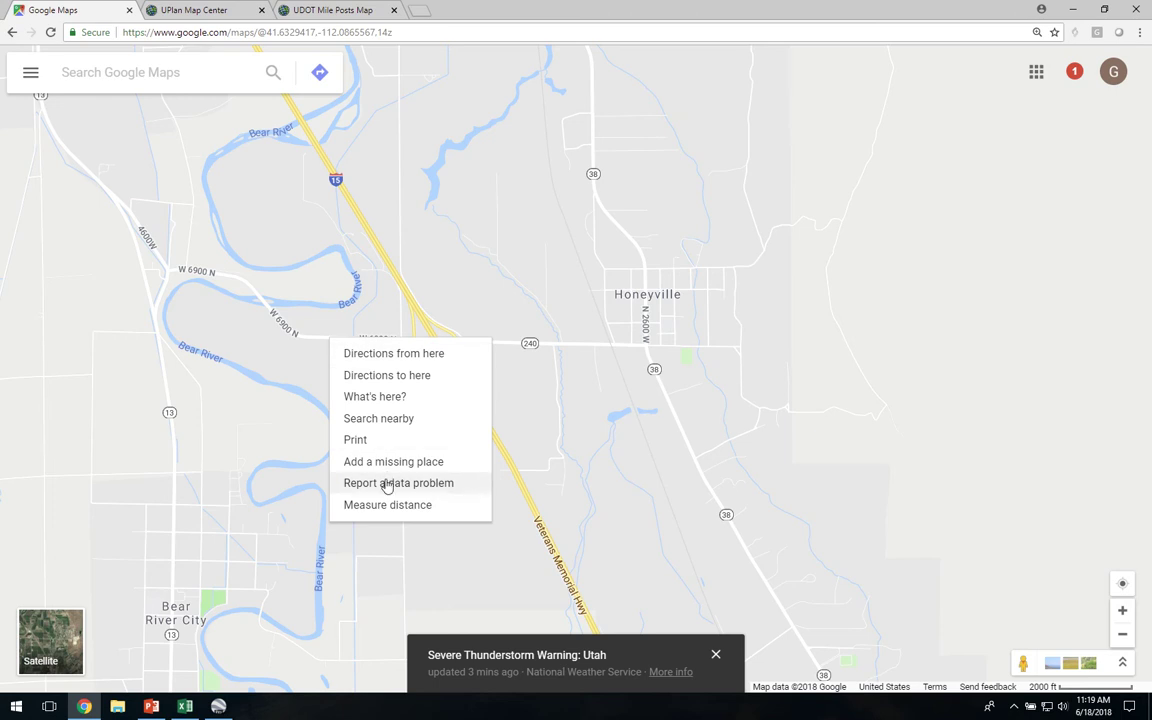
click(386, 354)
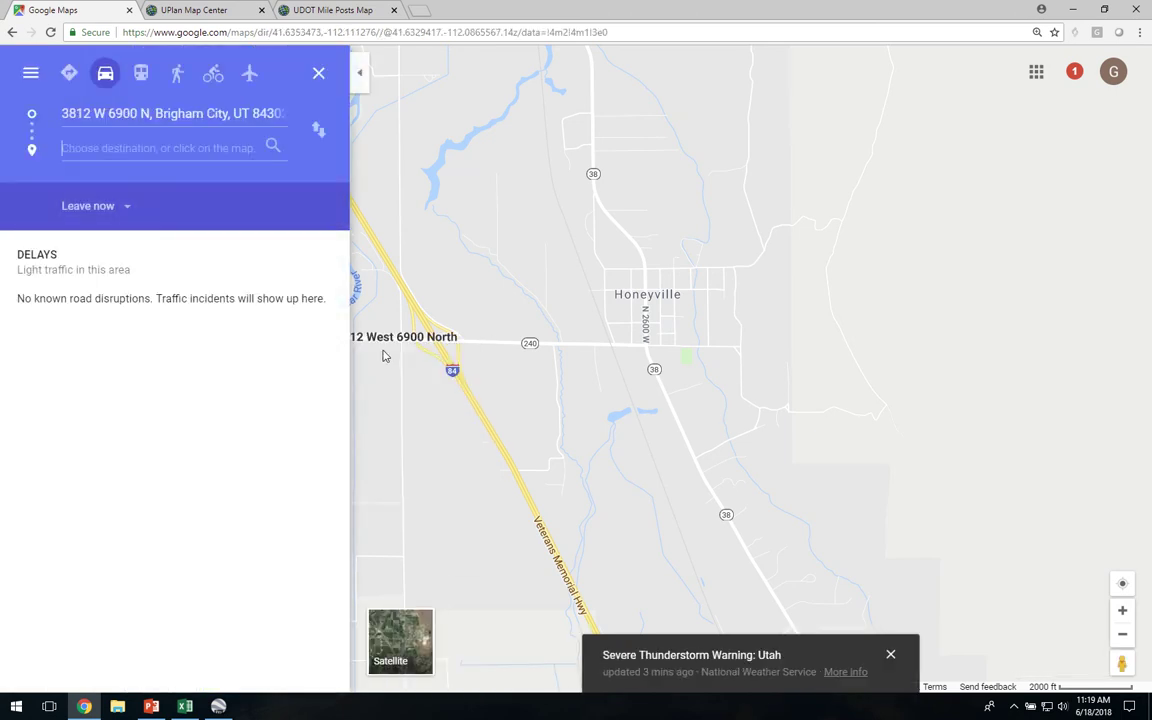
right_click(519, 347)
click(535, 361)
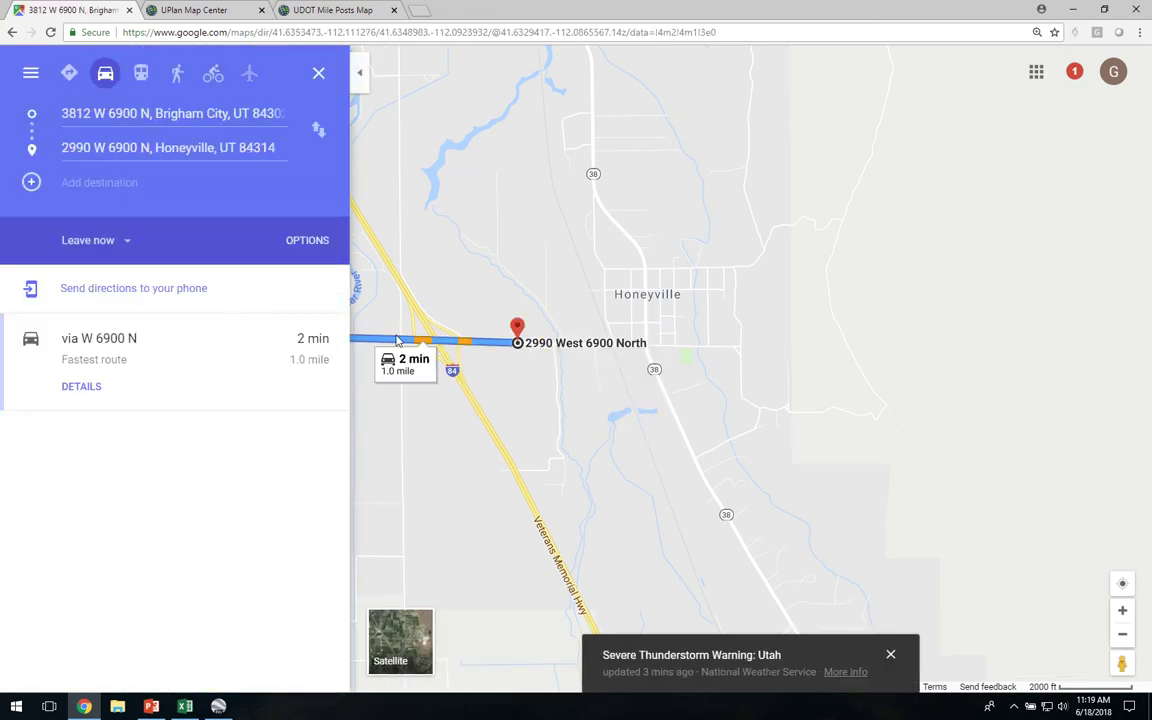
Try rerouting the directions south through Corinne using I-15 and UT-13, and clear the route.
drag(547, 408, 653, 391)
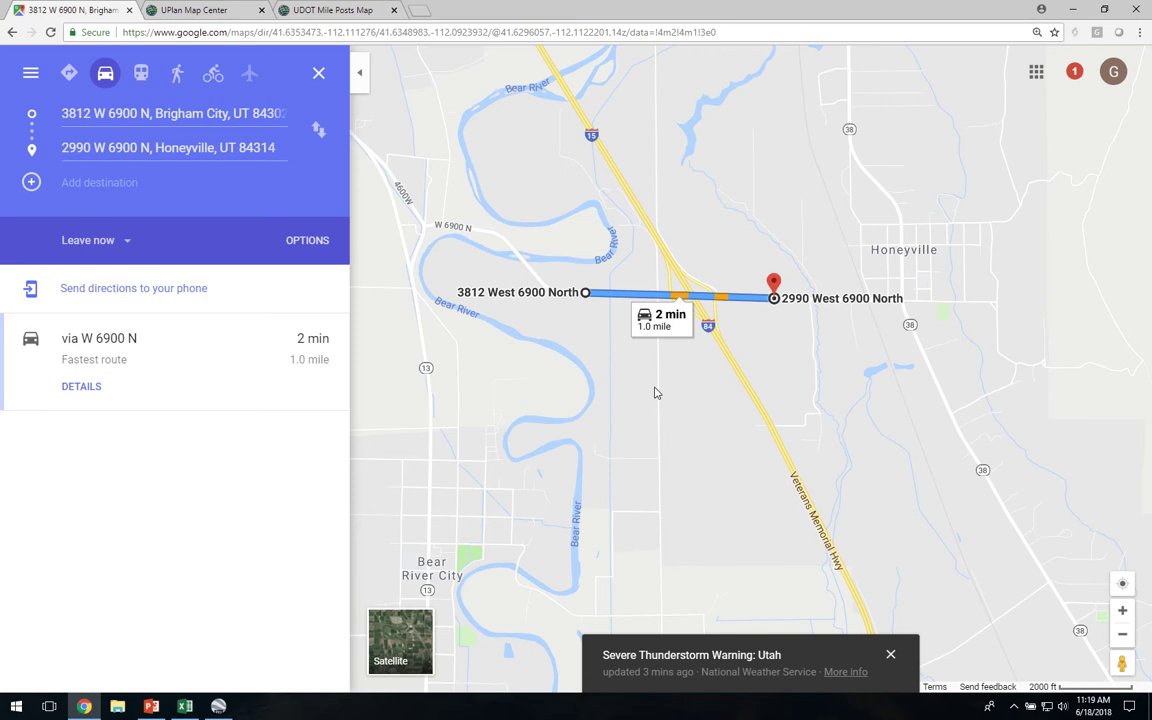
scroll(653, 391, down, 1)
scroll(617, 391, down, 1)
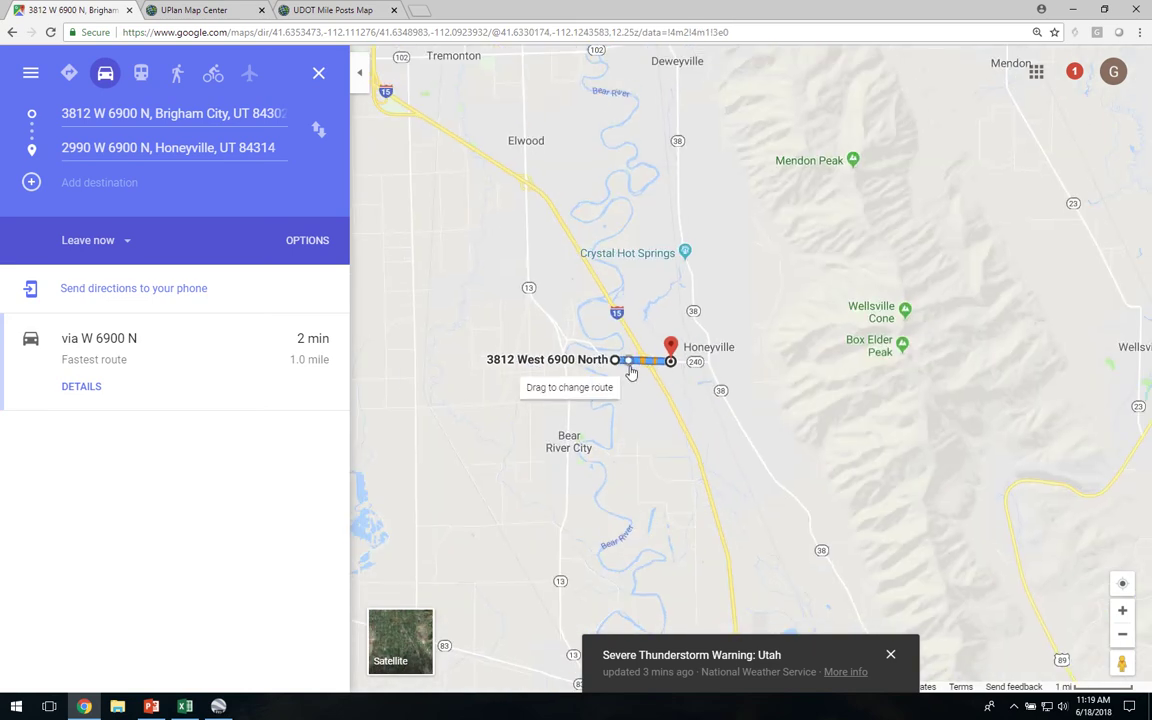
scroll(632, 370, down, 1)
drag(632, 370, 605, 451)
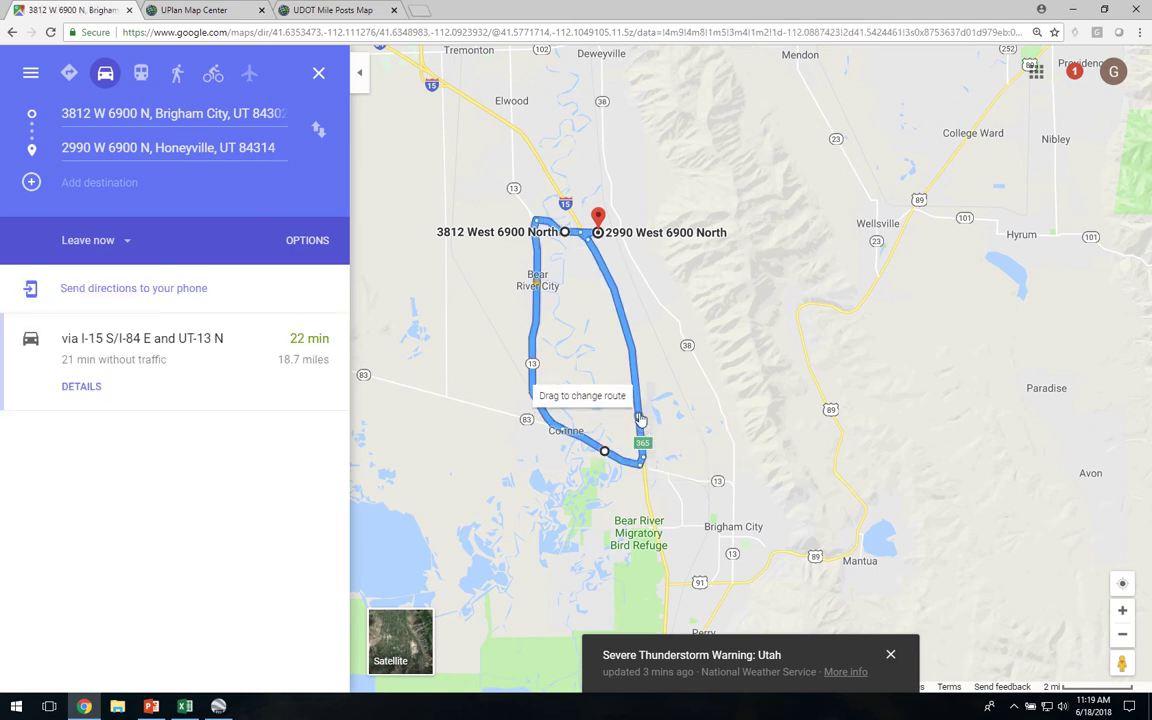
scroll(620, 305, up, 2)
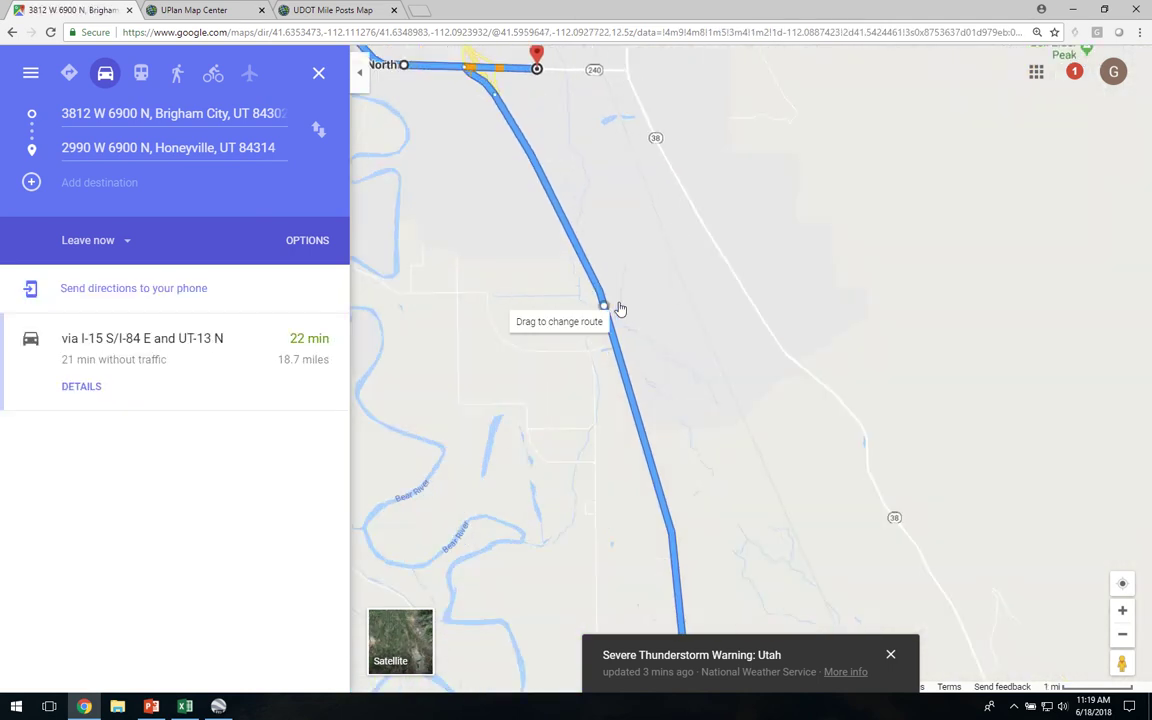
drag(476, 210, 520, 420)
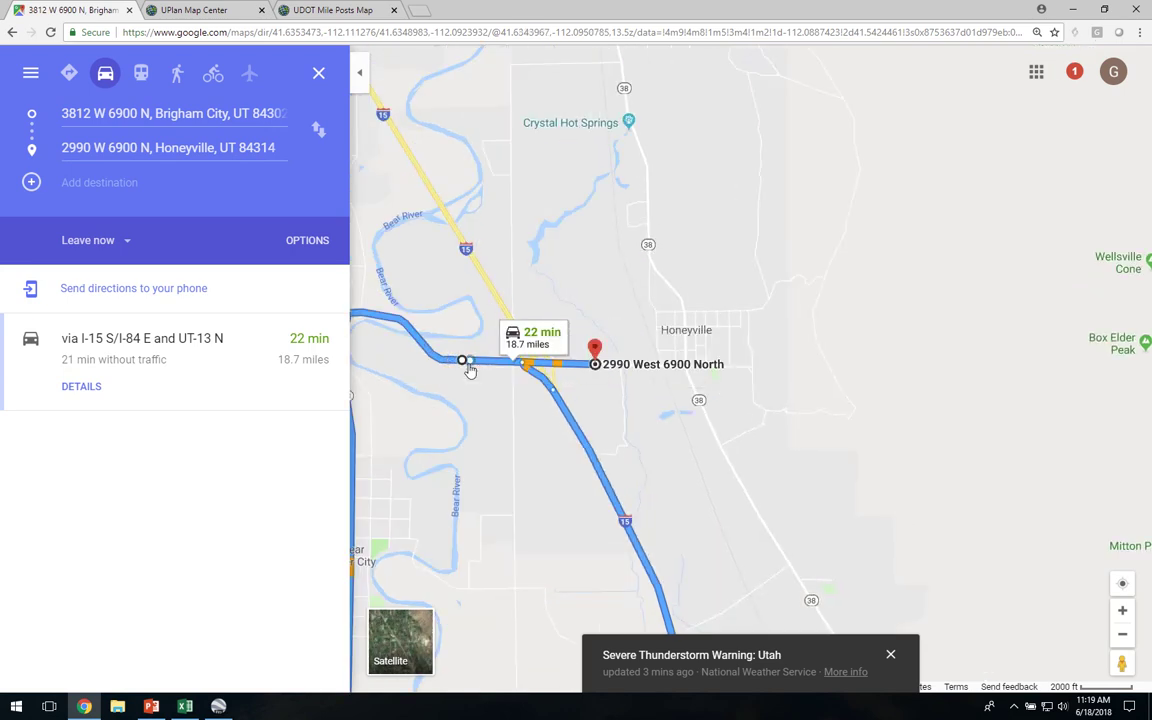
drag(463, 397, 601, 395)
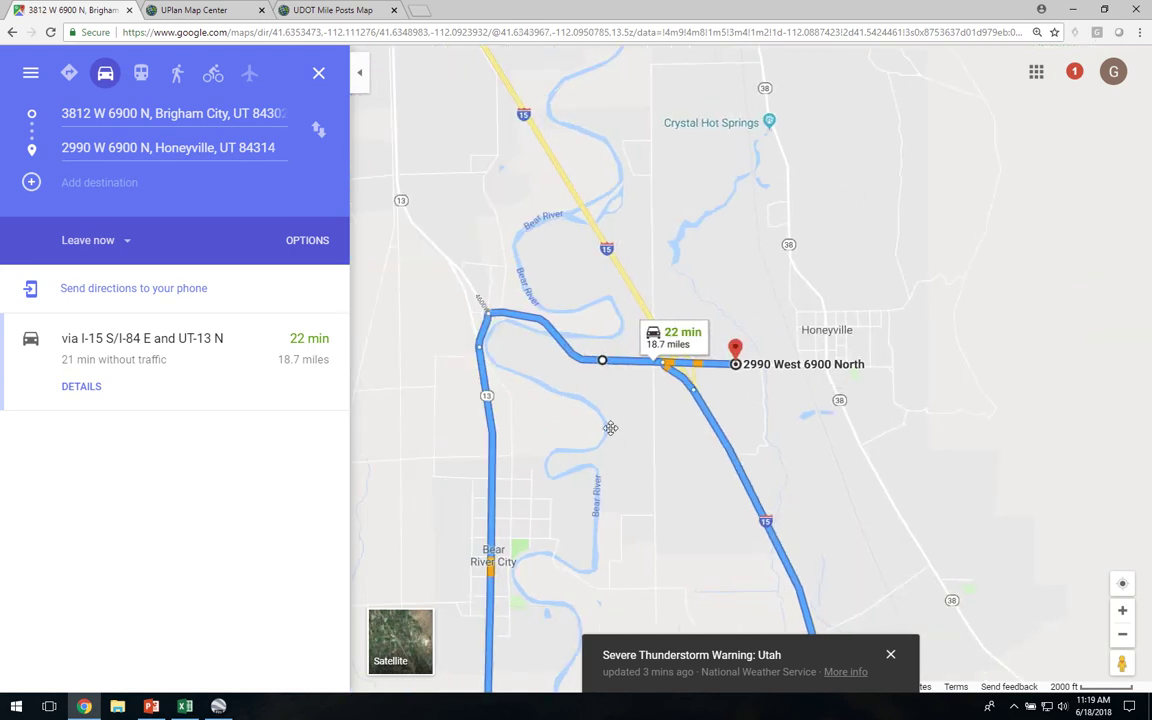
click(600, 361)
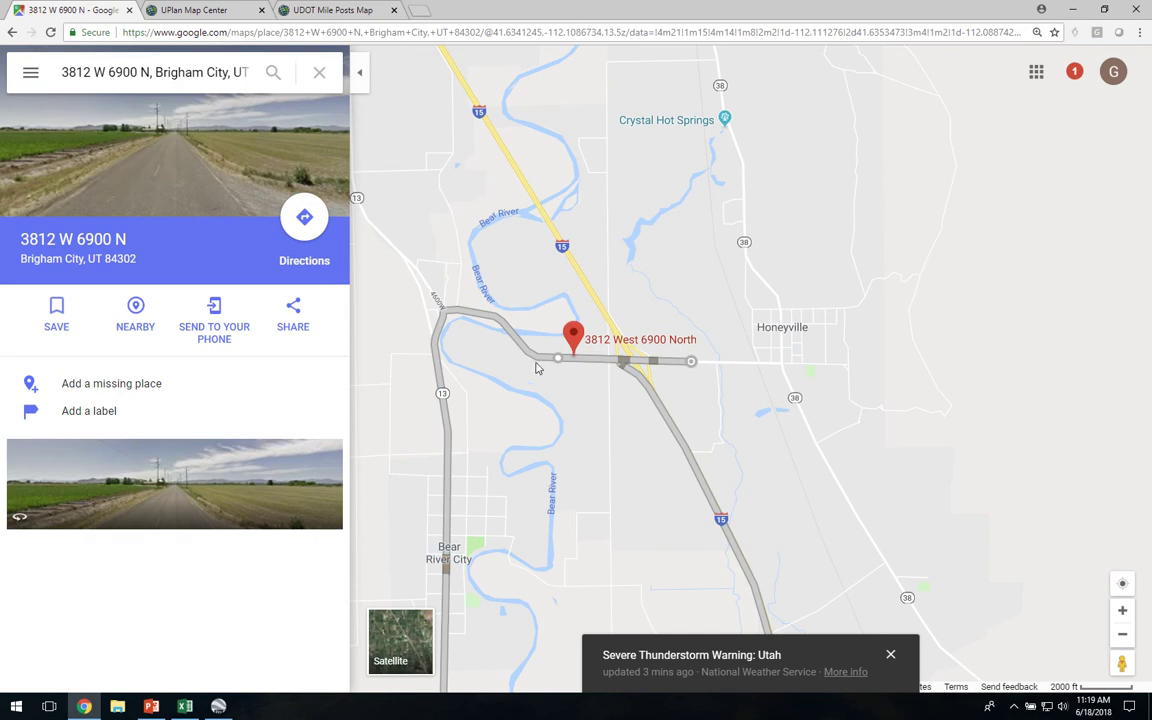
click(319, 72)
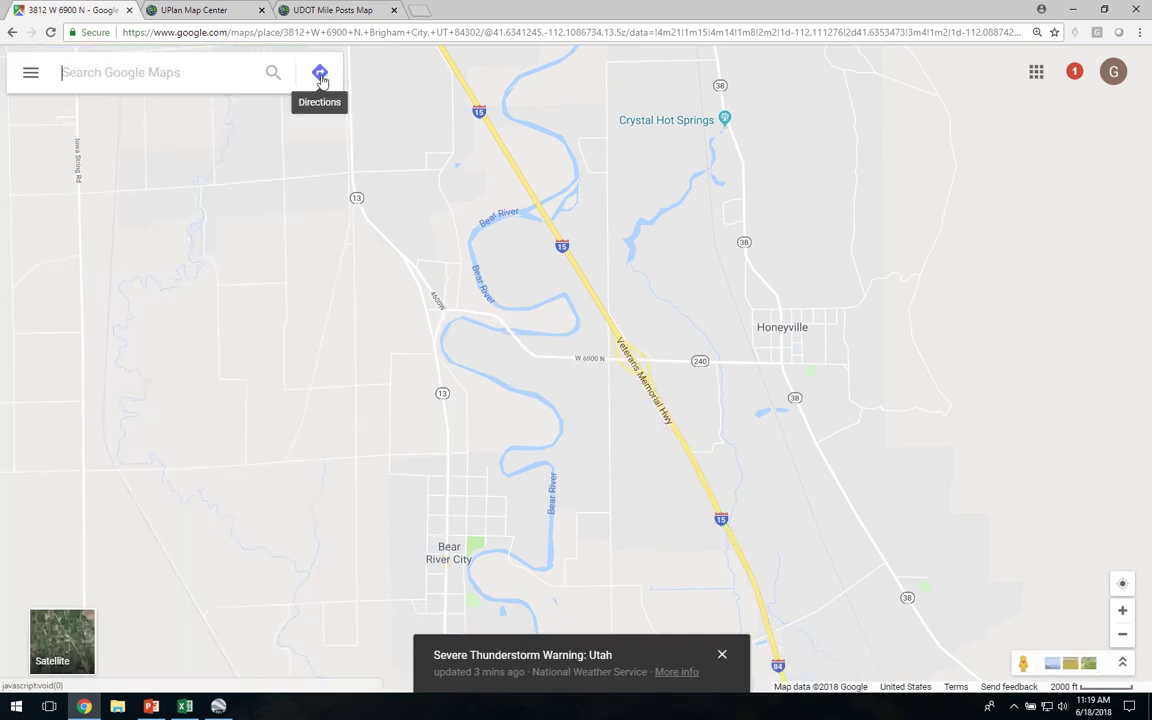
Get driving directions from the UT-13 and W 6900 N junction area to UT-38 in Honeyville.
right_click(427, 317)
click(440, 330)
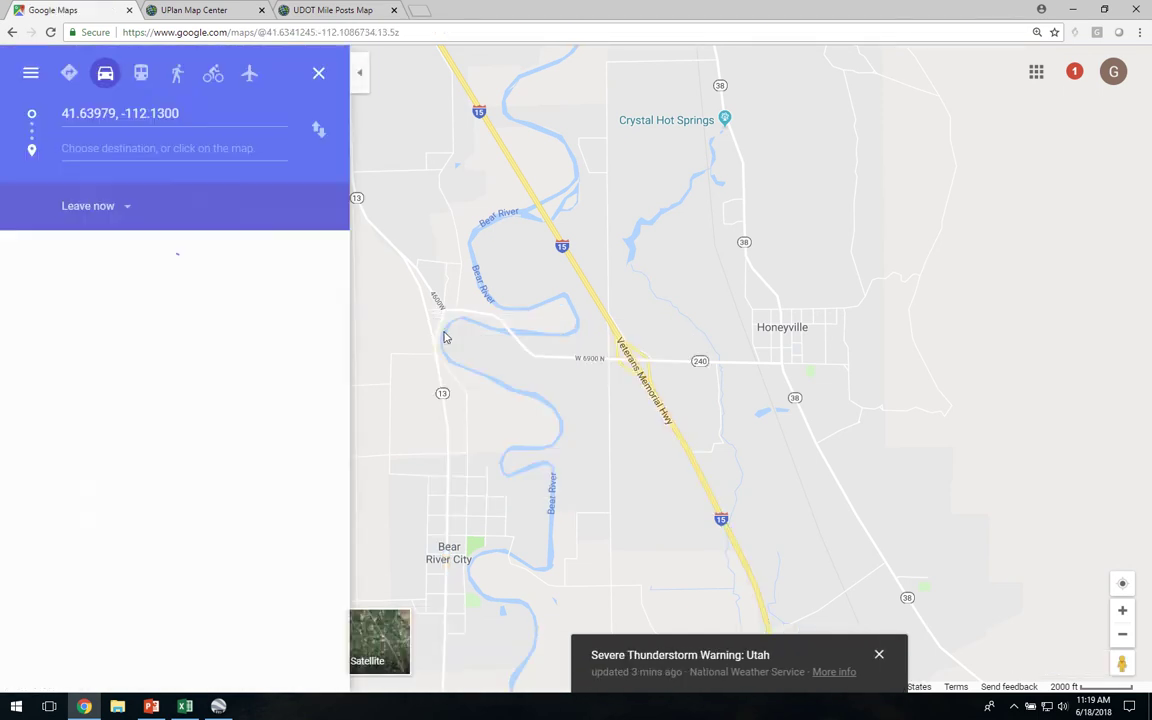
right_click(782, 375)
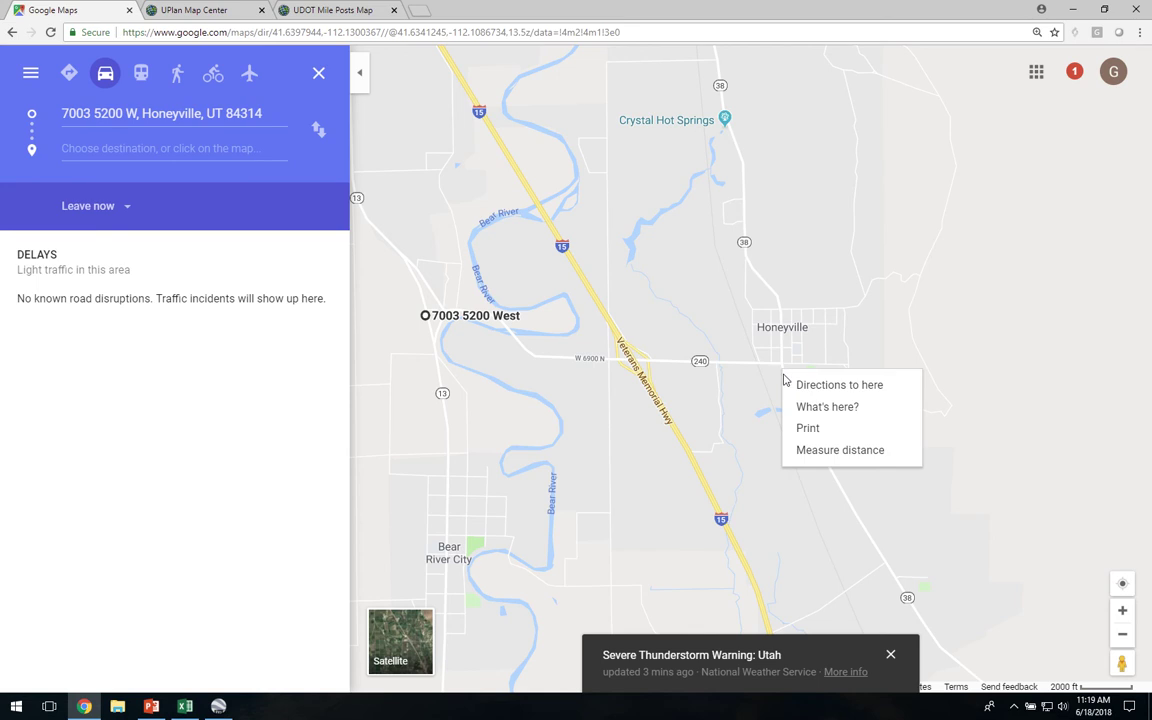
click(830, 383)
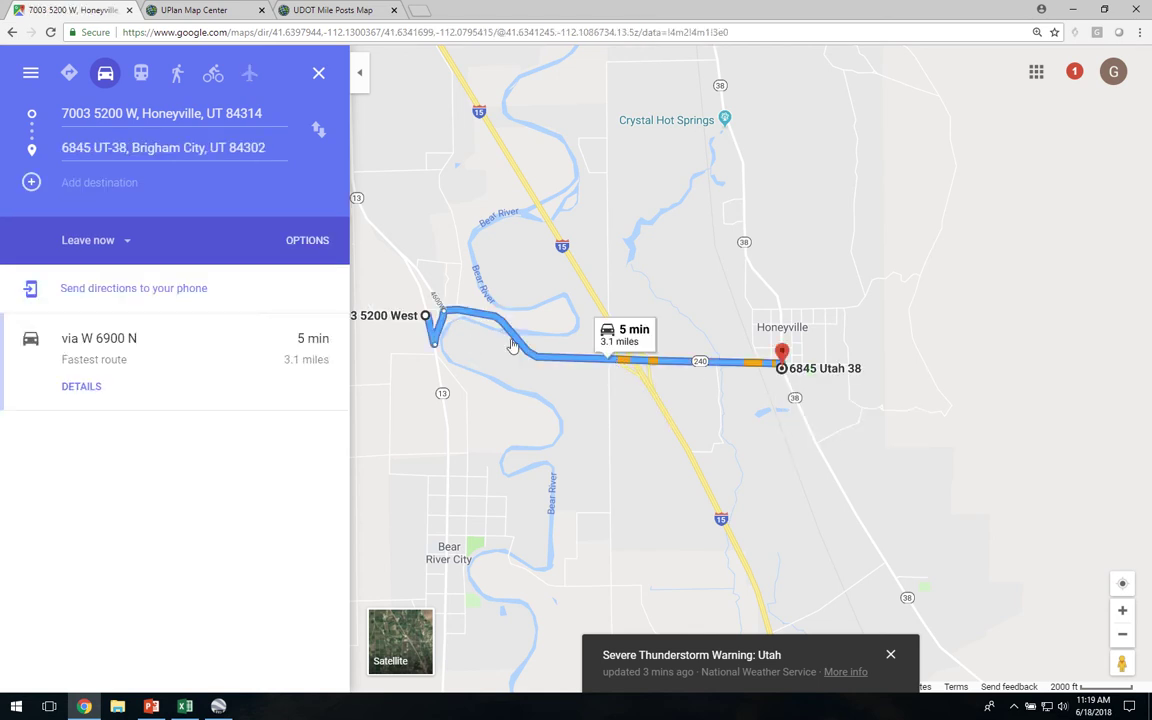
Examine the detour via UT-13 through Corinne and UT-38 north from Brigham City, and remove both added waypoints to compare the direct route.
drag(543, 364, 437, 528)
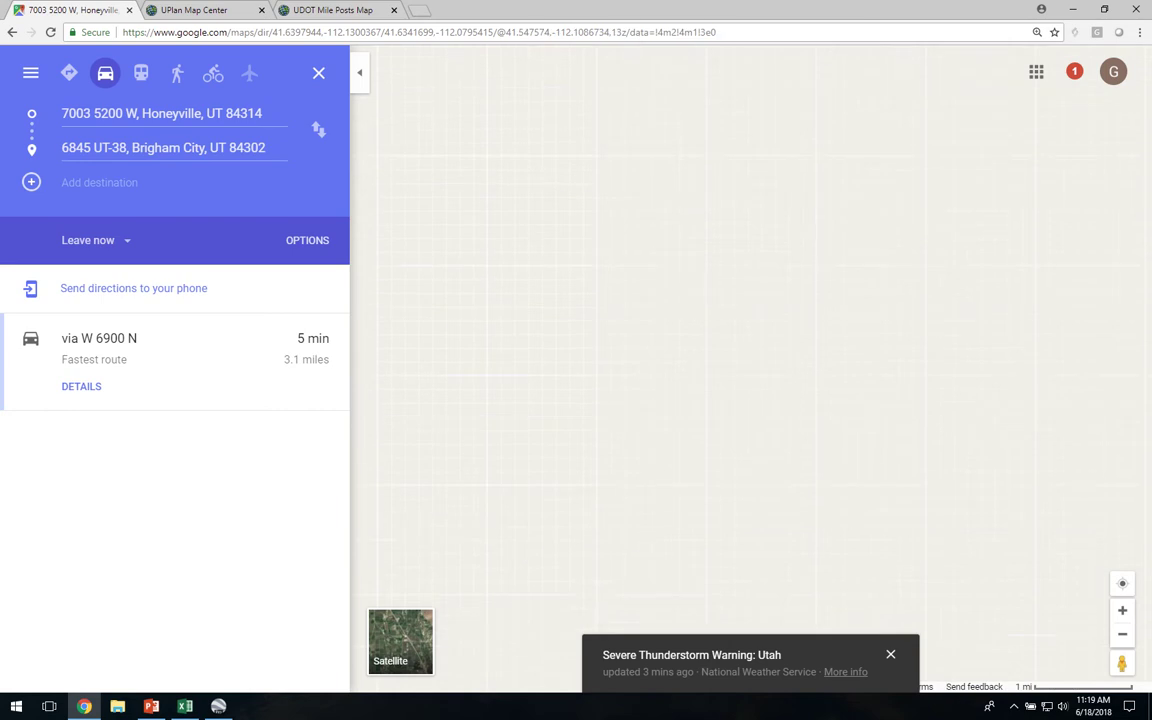
drag(680, 333, 656, 291)
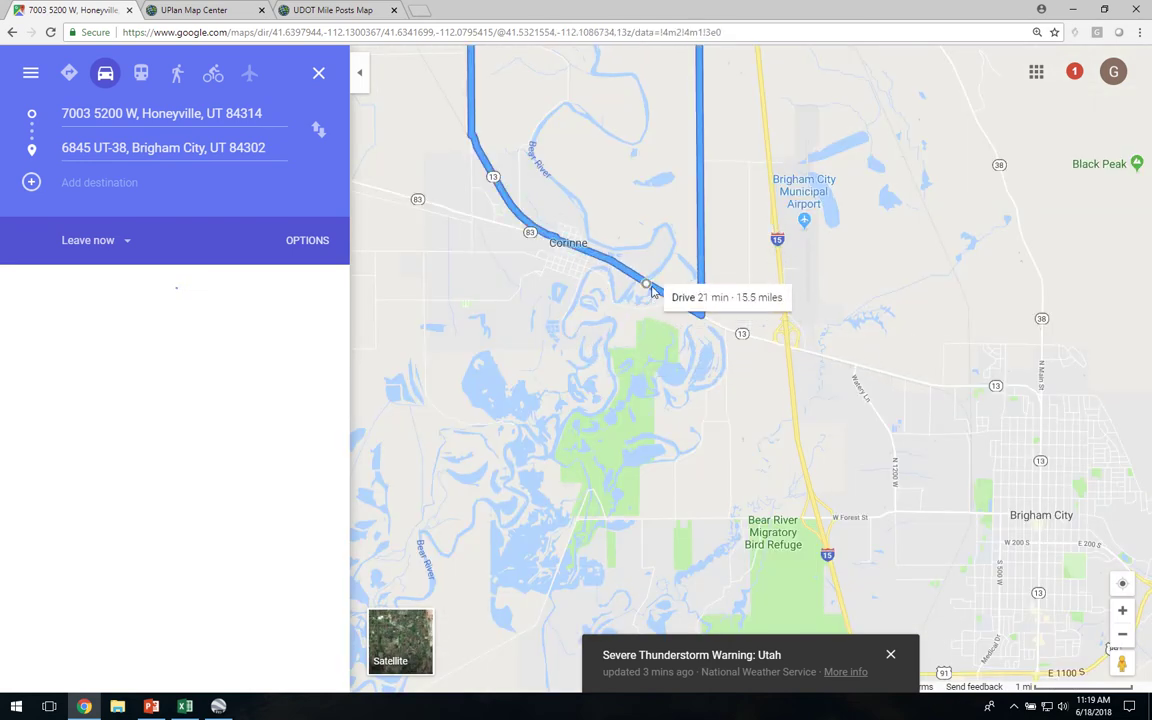
drag(654, 232, 751, 377)
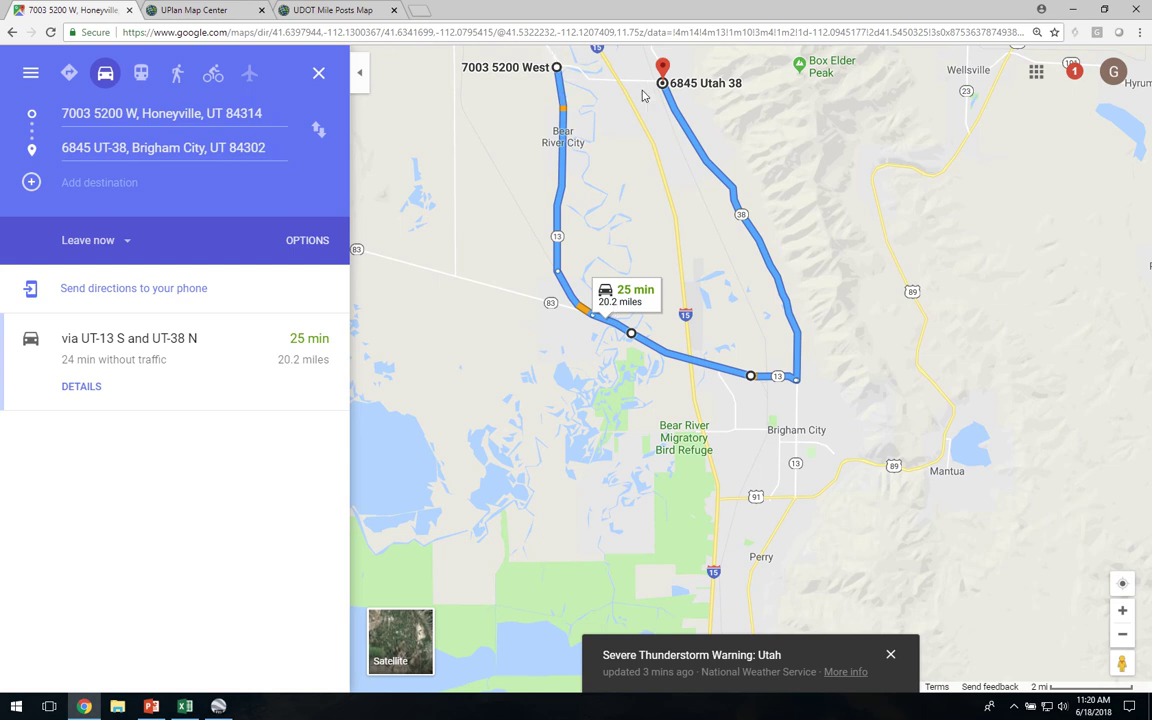
click(631, 332)
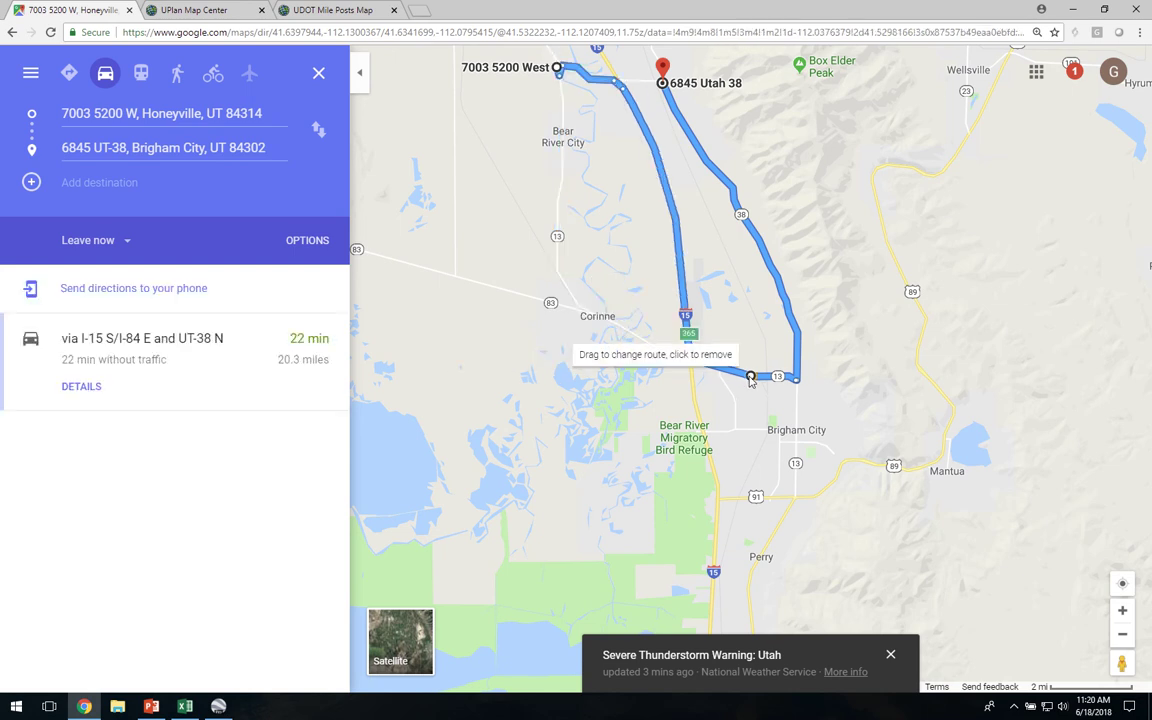
click(751, 377)
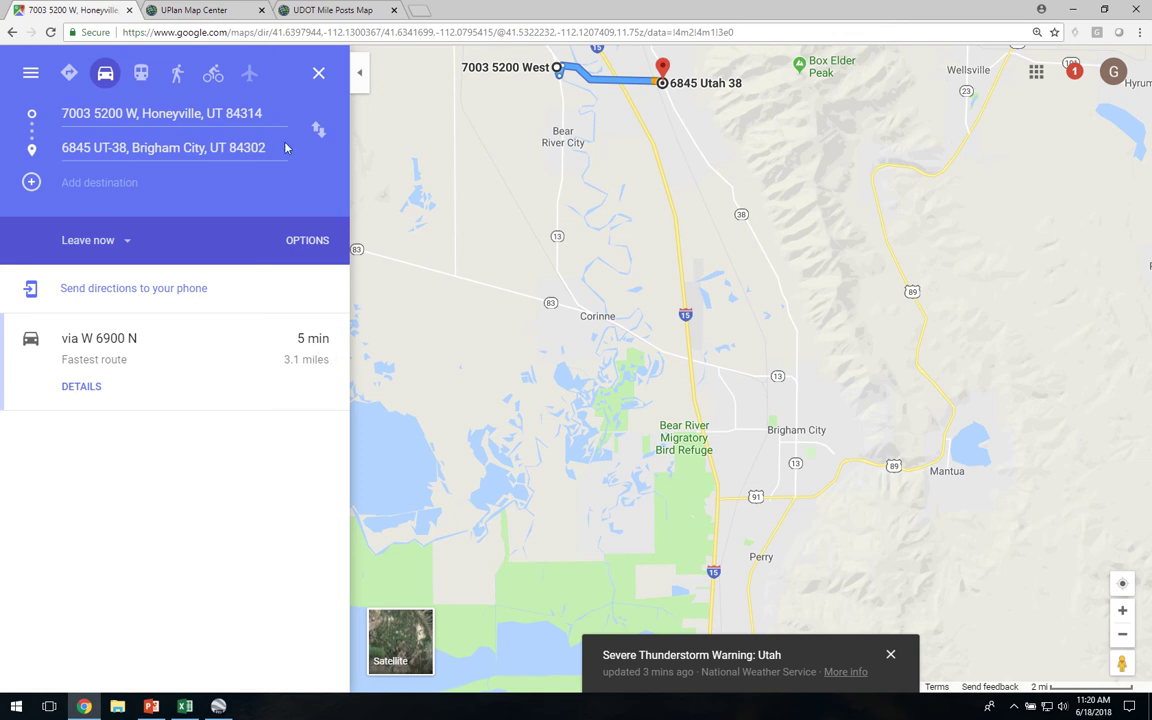
Switch to the Summary User Cost Table workbook in Excel and review the remaining Full Road Closures steps on the Instructions sheet.
click(185, 706)
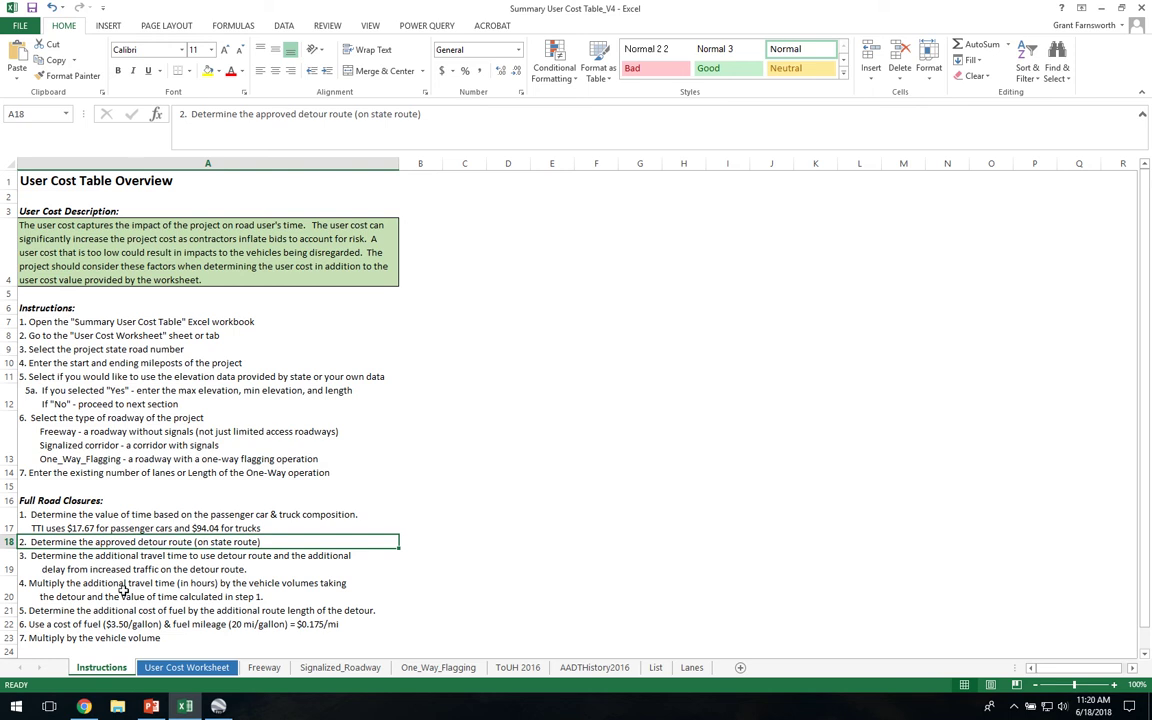
scroll(110, 598, down, 1)
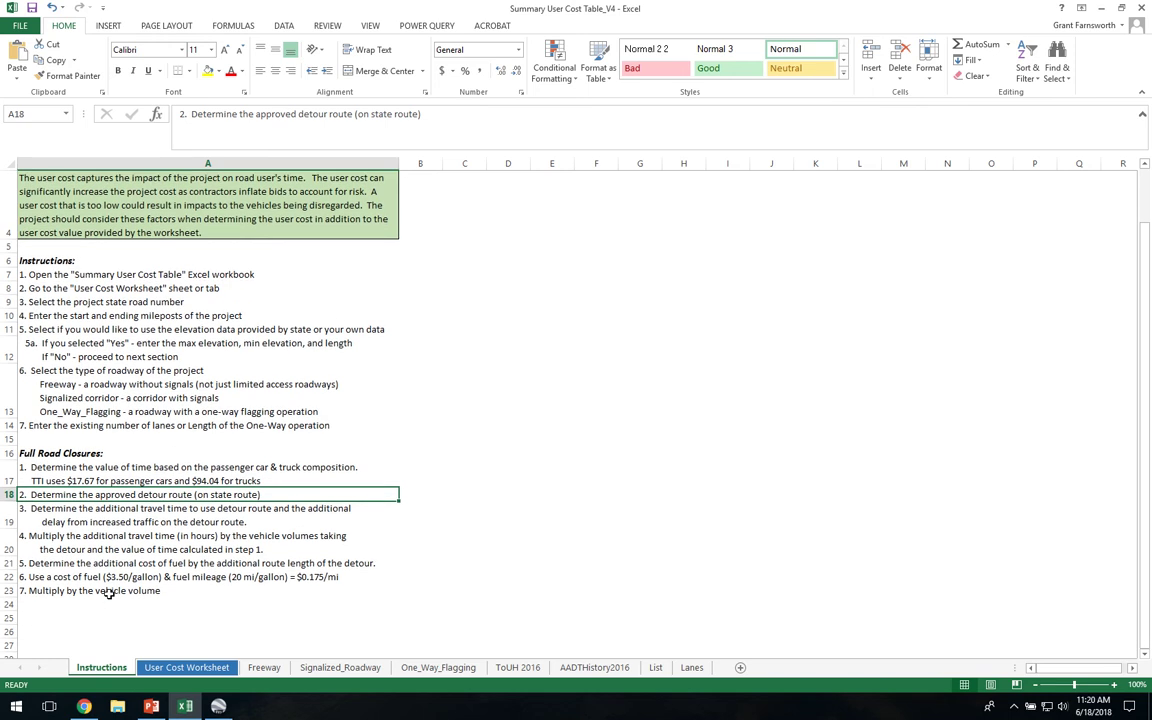